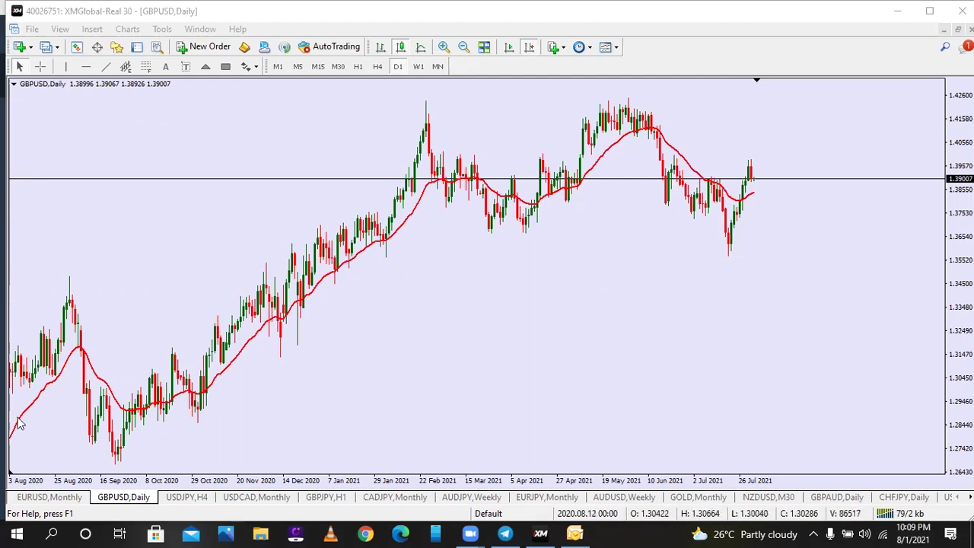
Draw a horizontal line at about 1.17285 on the monthly EURUSD chart, where the moving average currently ends
{"action": "left_click", "coordinate": [49, 497]}
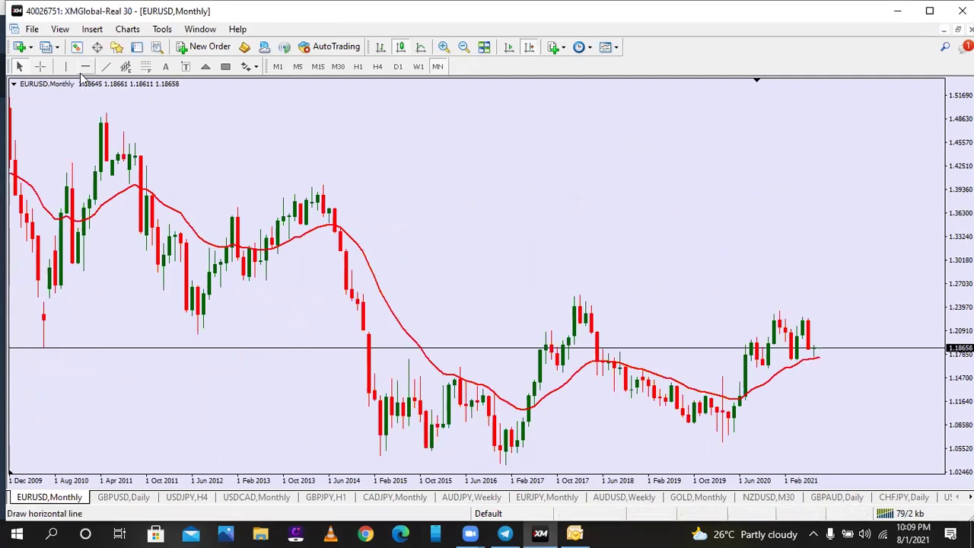
{"action": "left_click", "coordinate": [817, 358]}
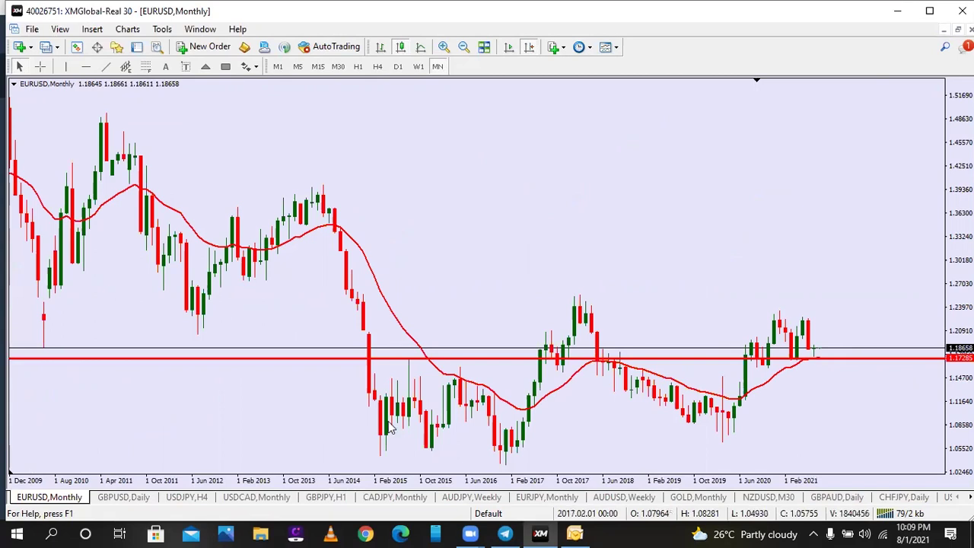
Set the GBPUSD and USDJPY charts to the monthly timeframe
{"action": "left_click", "coordinate": [123, 497]}
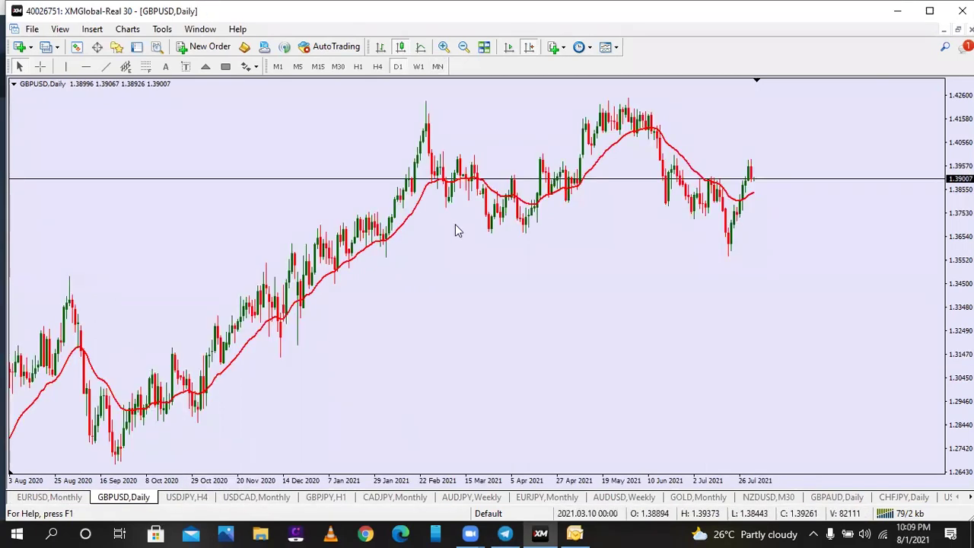
{"action": "left_click", "coordinate": [438, 66]}
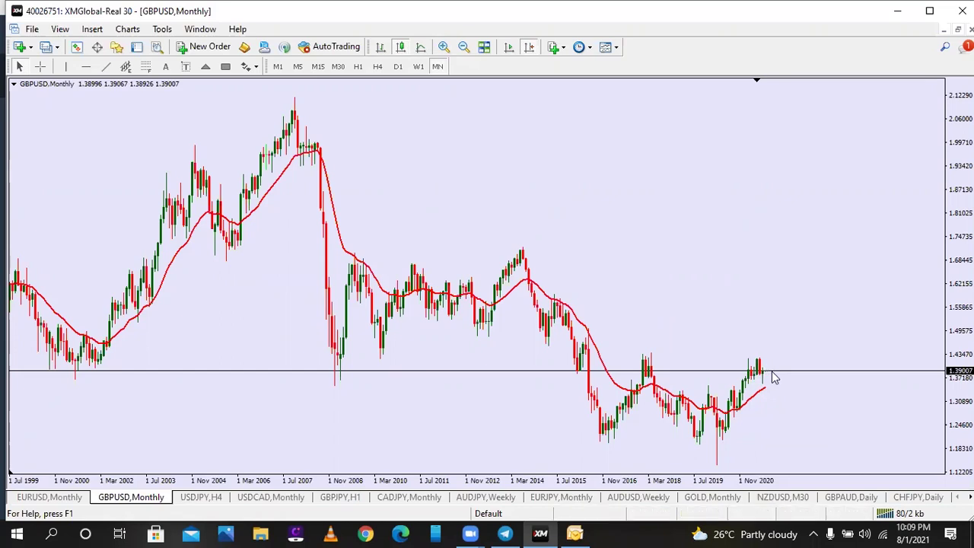
{"action": "left_click", "coordinate": [197, 499]}
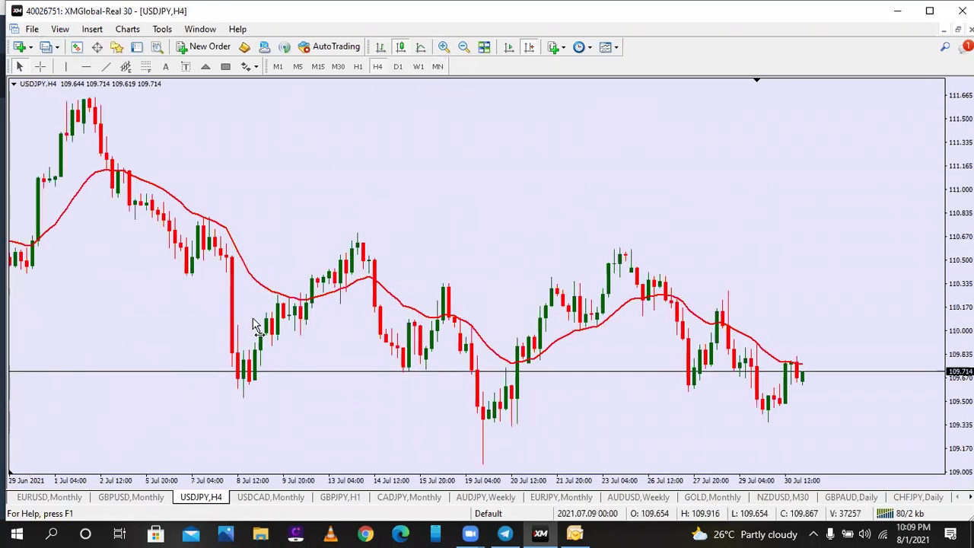
{"action": "left_click", "coordinate": [439, 67]}
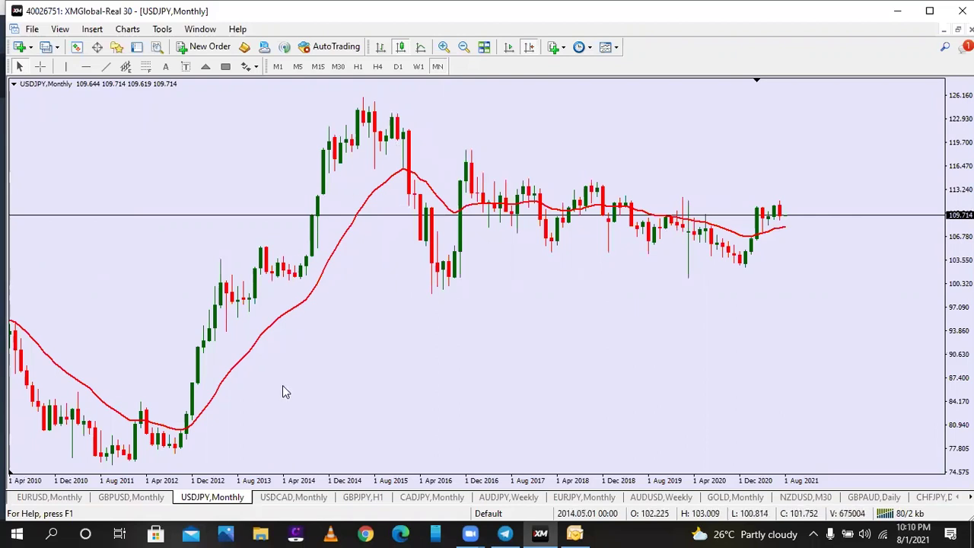
Look over the USDCAD chart, and set the GBPJPY chart to the monthly timeframe with its latest candles shown
{"action": "left_click", "coordinate": [294, 496]}
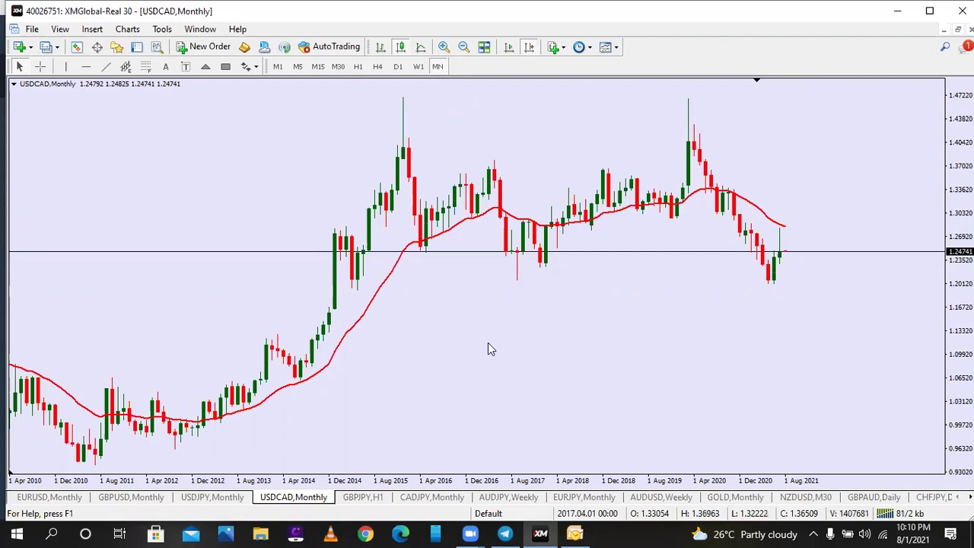
{"action": "key", "text": "ctrl+Tab"}
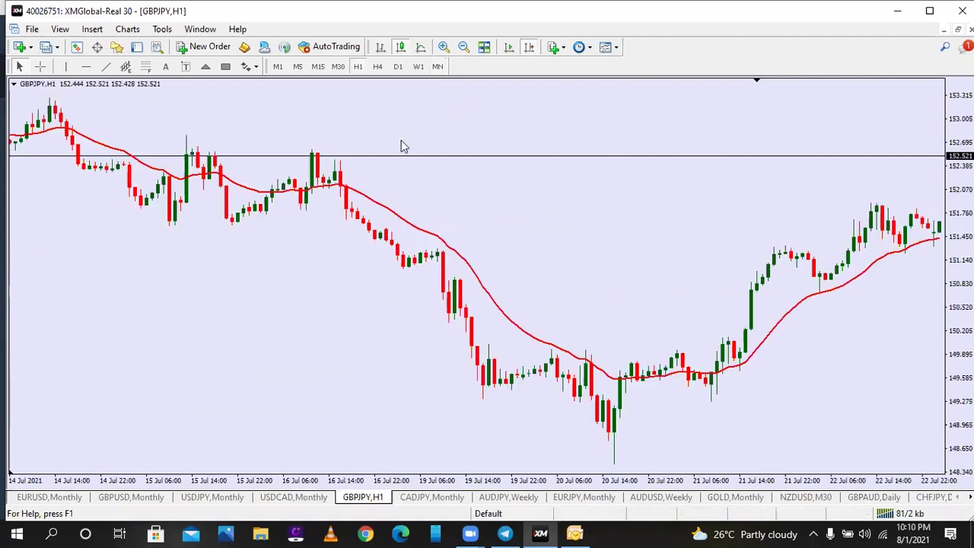
{"action": "left_click", "coordinate": [440, 67]}
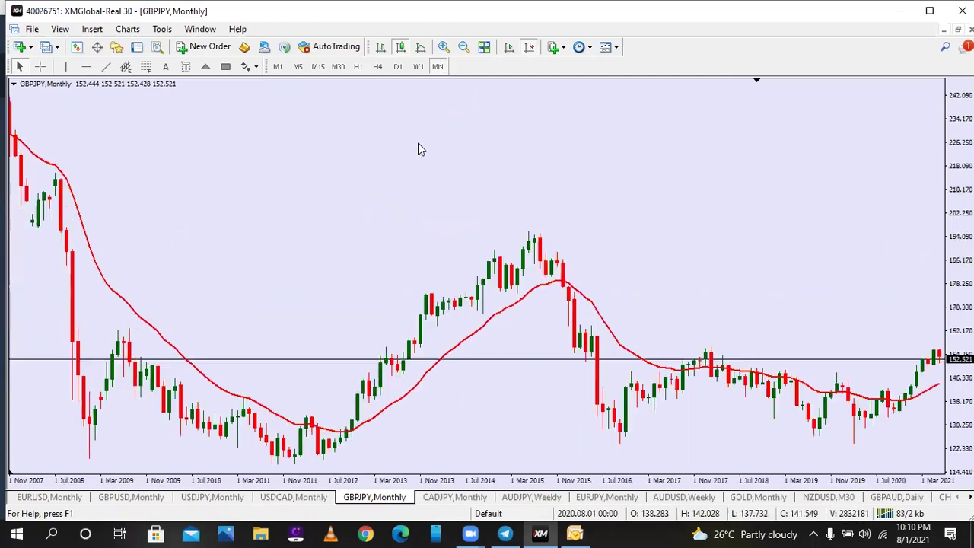
{"action": "left_click", "coordinate": [530, 47]}
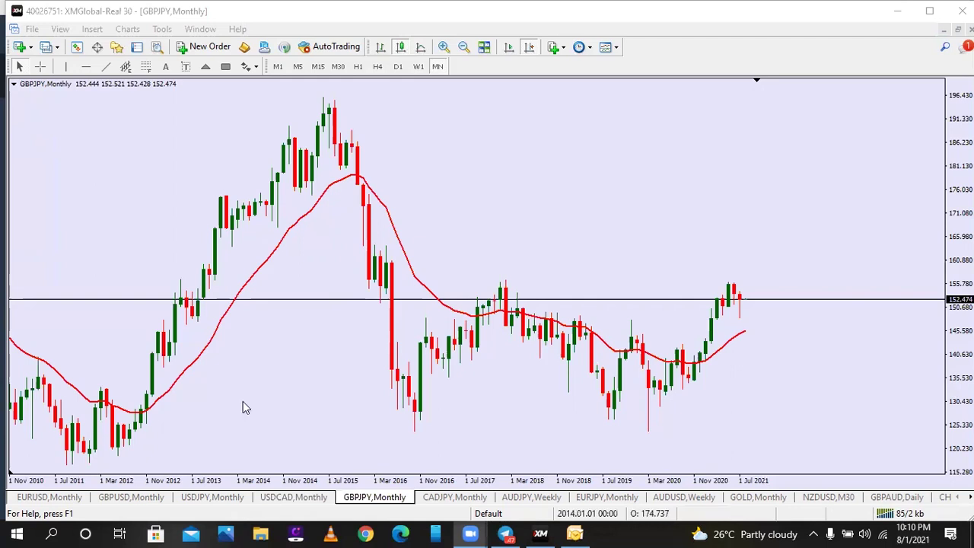
Bring the monthly CADJPY chart to its latest candles and set the AUDJPY chart to the monthly timeframe
{"action": "left_click", "coordinate": [450, 502]}
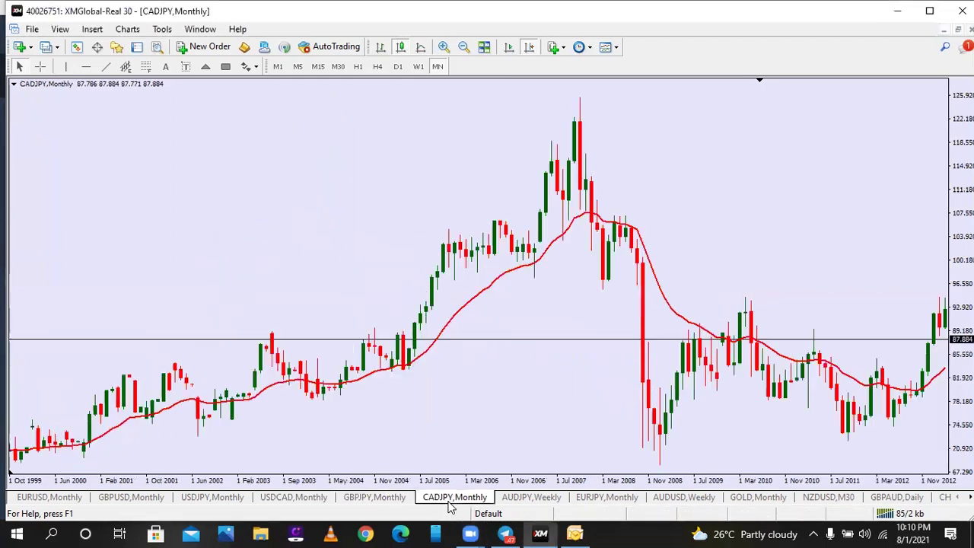
{"action": "left_click", "coordinate": [532, 50]}
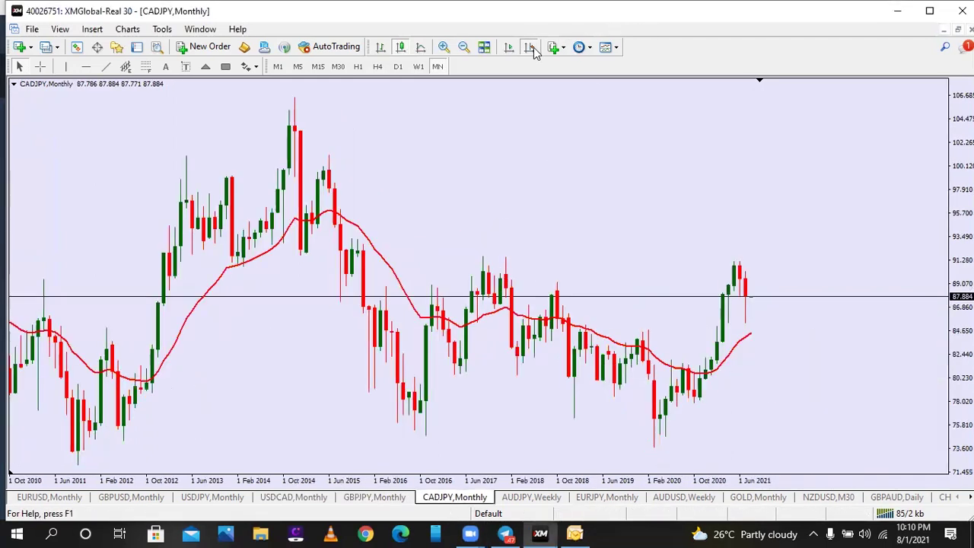
{"action": "key", "text": "ctrl+Tab"}
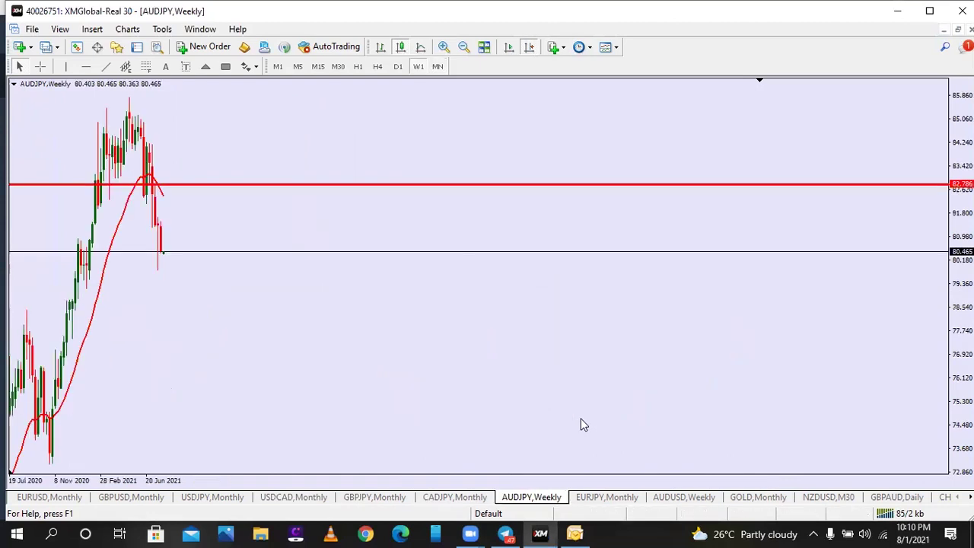
{"action": "left_click", "coordinate": [441, 69]}
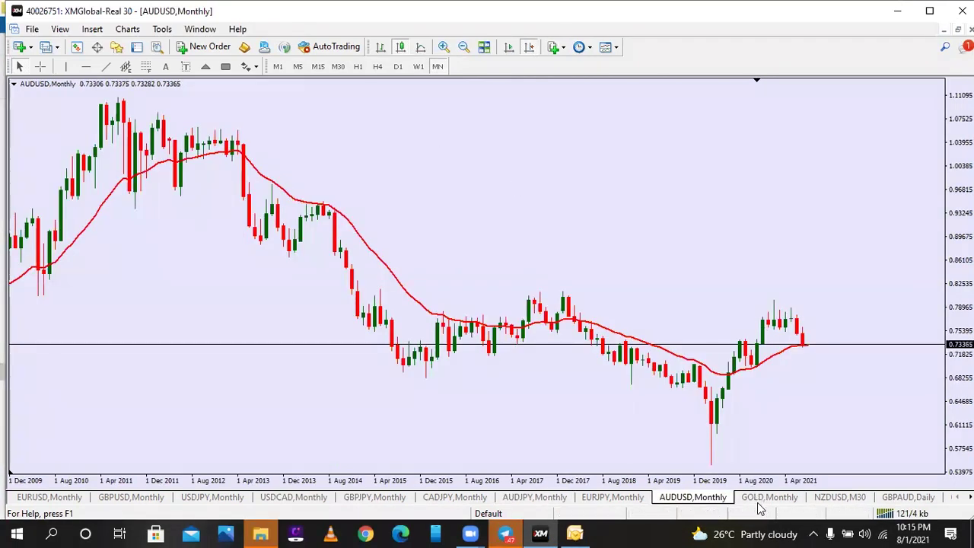
Look over the GOLD chart, and set the NZDUSD and GBPAUD charts to the monthly timeframe
{"action": "left_click", "coordinate": [767, 497]}
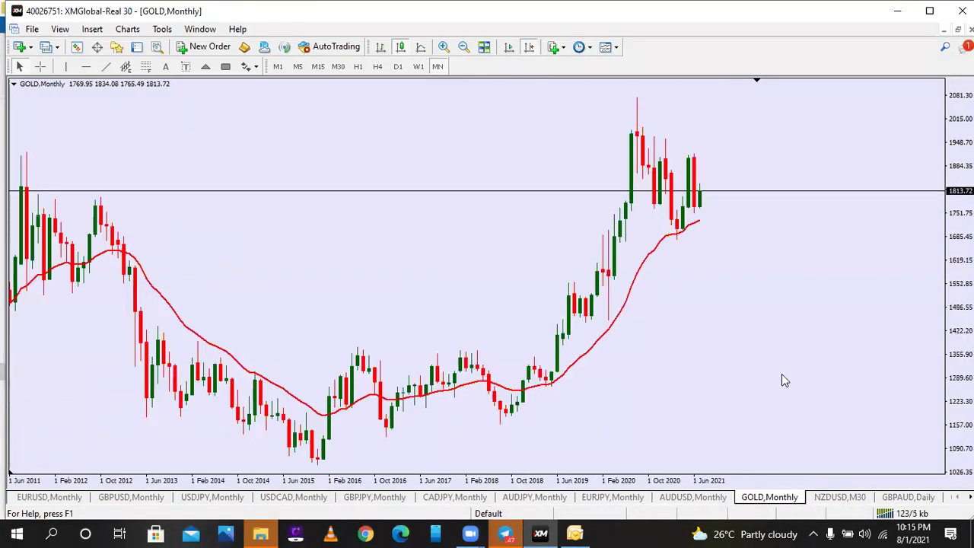
{"action": "left_click", "coordinate": [835, 498]}
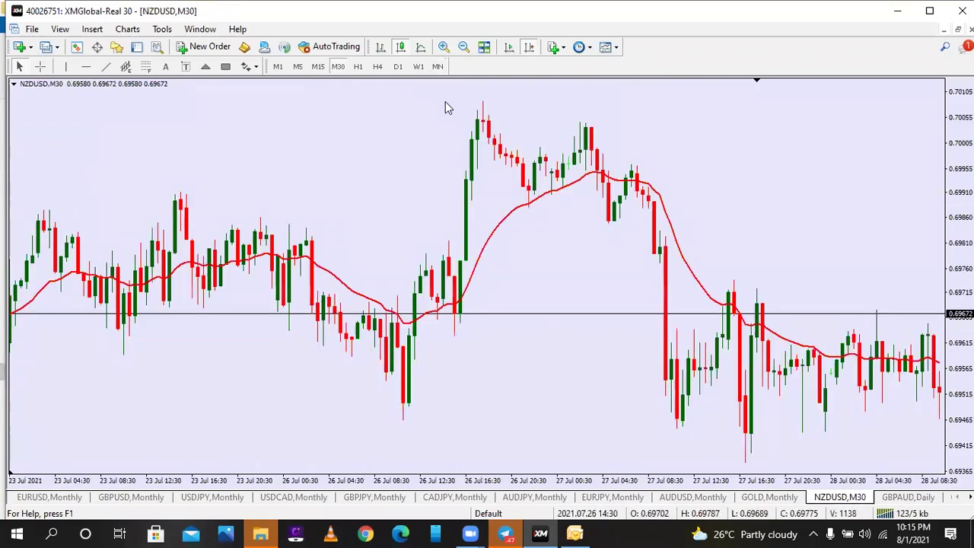
{"action": "left_click", "coordinate": [438, 66]}
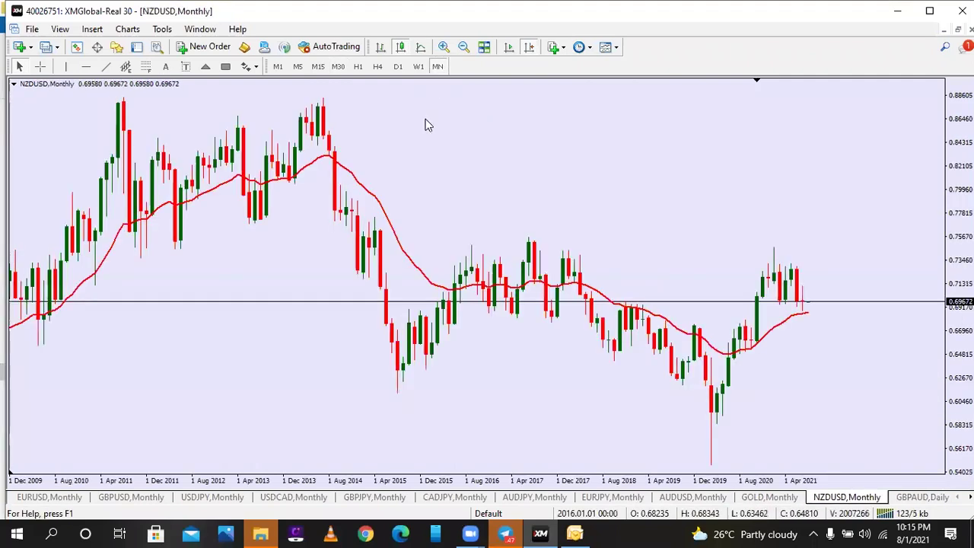
{"action": "left_click", "coordinate": [908, 499]}
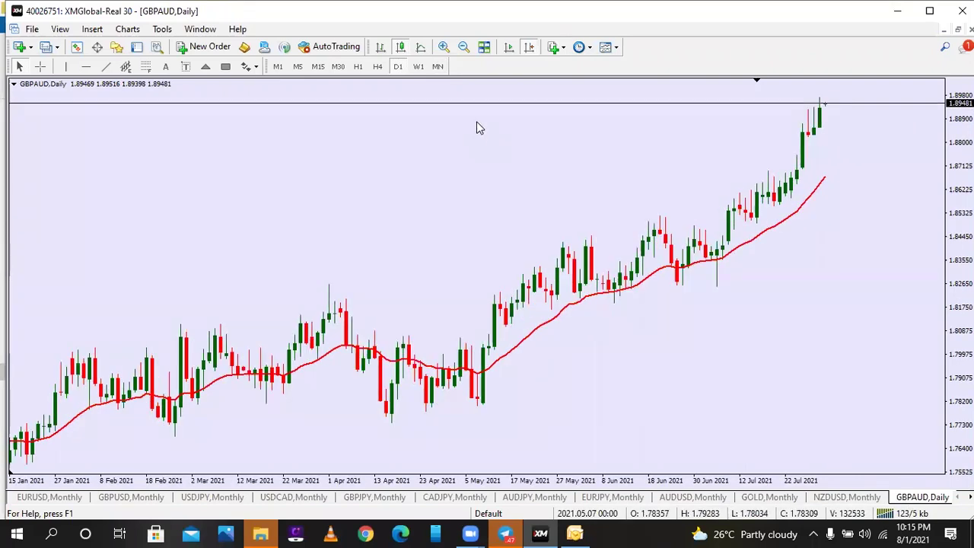
{"action": "left_click", "coordinate": [437, 67]}
{"action": "left_click_drag", "start_coordinate": [438, 172], "coordinate": [371, 348]}
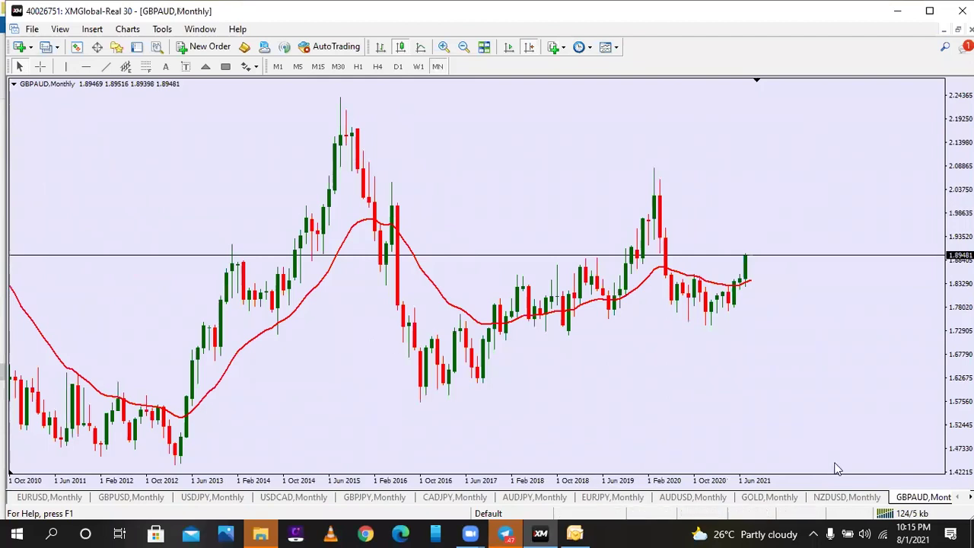
Set the USDCHF and CHFJPY charts to the monthly timeframe, with USDCHF enlarged on its latest candles
{"action": "left_click", "coordinate": [968, 498]}
{"action": "left_click", "coordinate": [967, 498]}
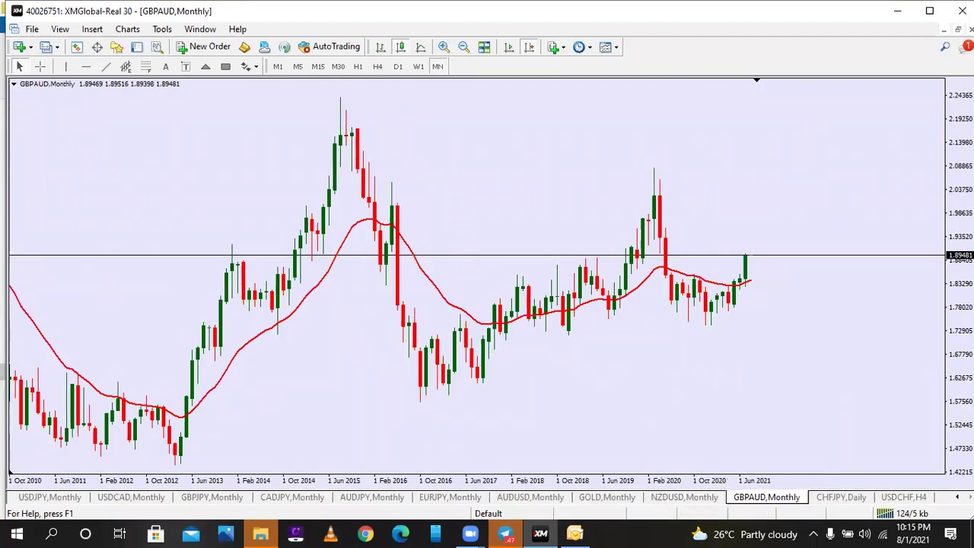
{"action": "left_click", "coordinate": [910, 496]}
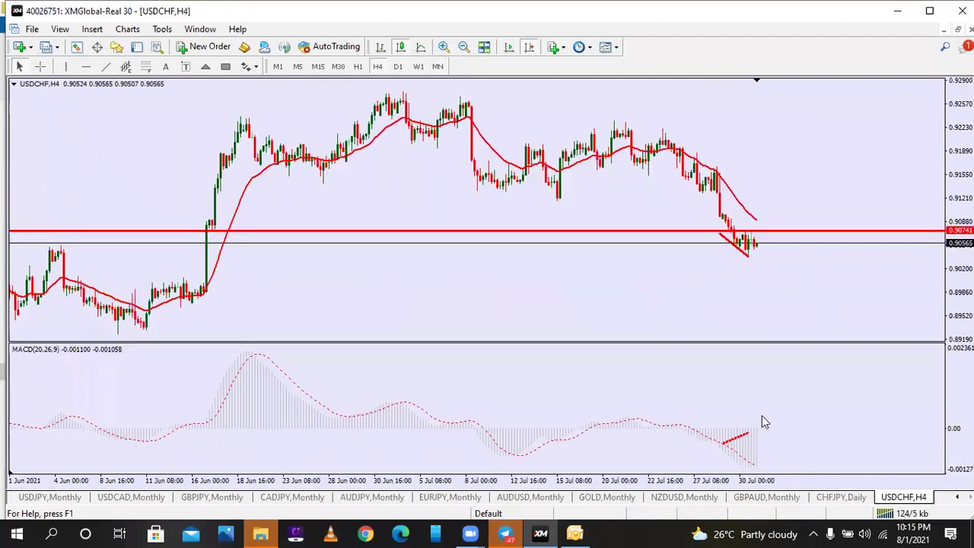
{"action": "left_click", "coordinate": [439, 68]}
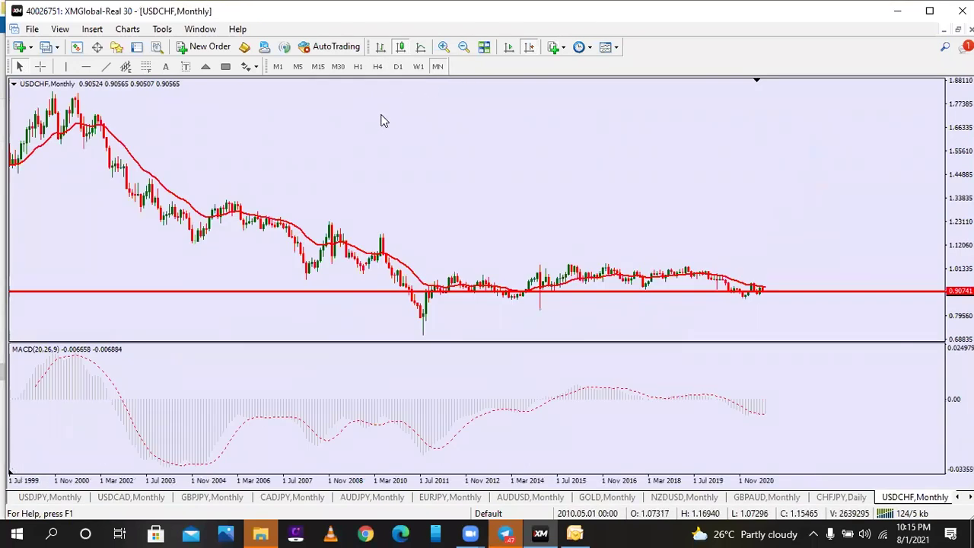
{"action": "left_click", "coordinate": [443, 47]}
{"action": "left_click", "coordinate": [529, 48]}
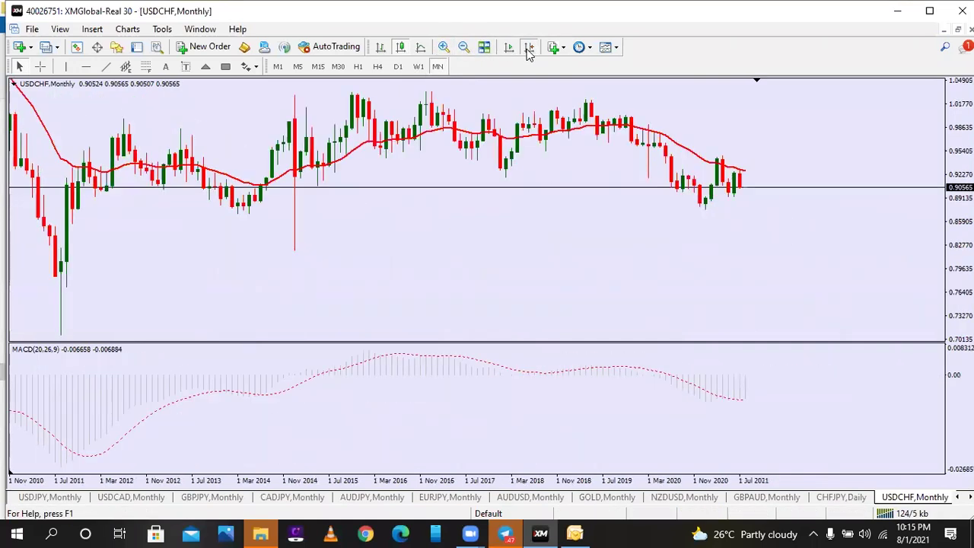
{"action": "left_click", "coordinate": [840, 498]}
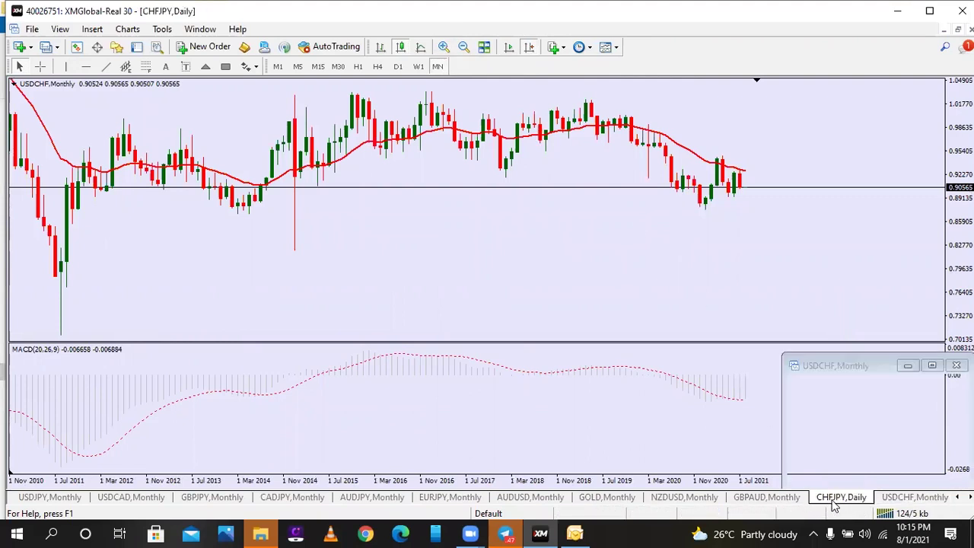
{"action": "left_click", "coordinate": [437, 66]}
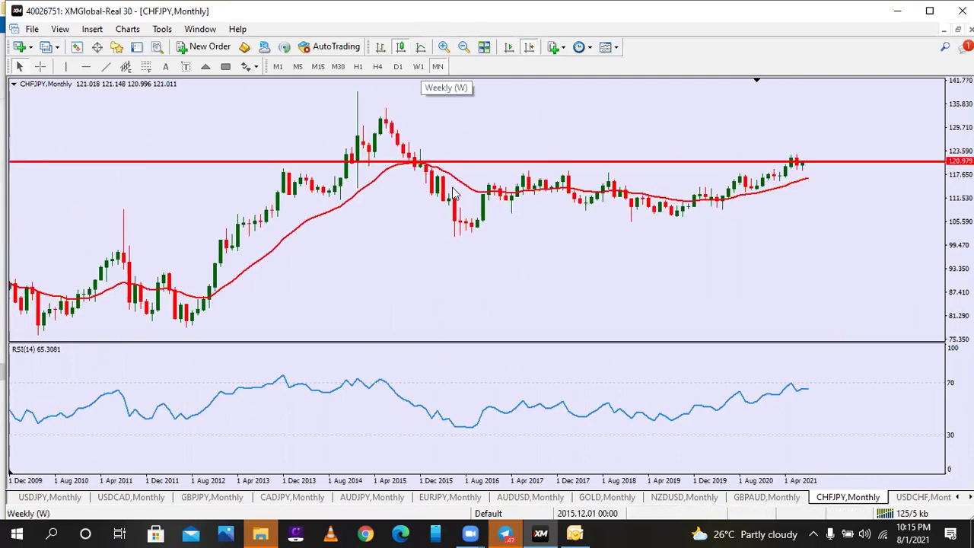
Draw horizontal lines on the monthly GBPAUD chart at about 2.08563, at the 2020 peak, and at about 1.84945
{"action": "left_click", "coordinate": [762, 498]}
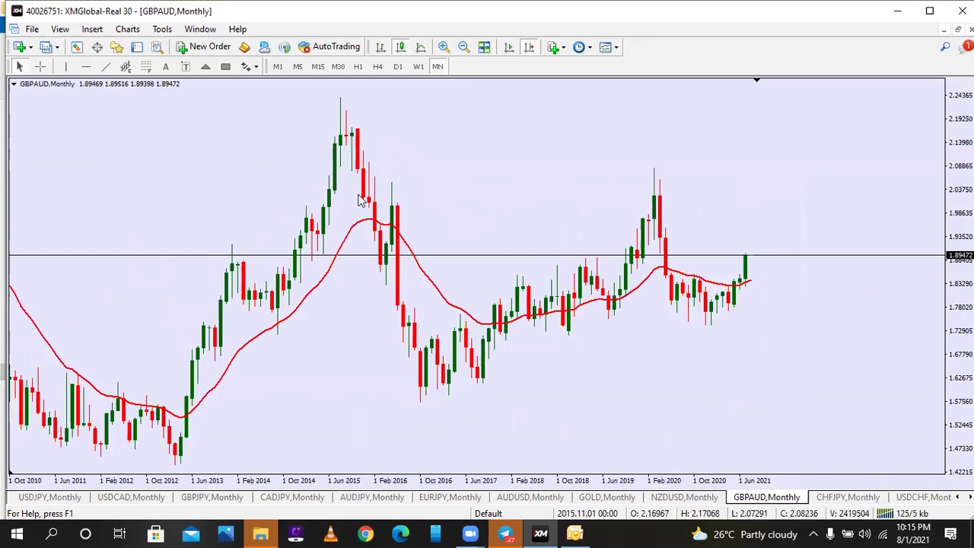
{"action": "left_click", "coordinate": [86, 66]}
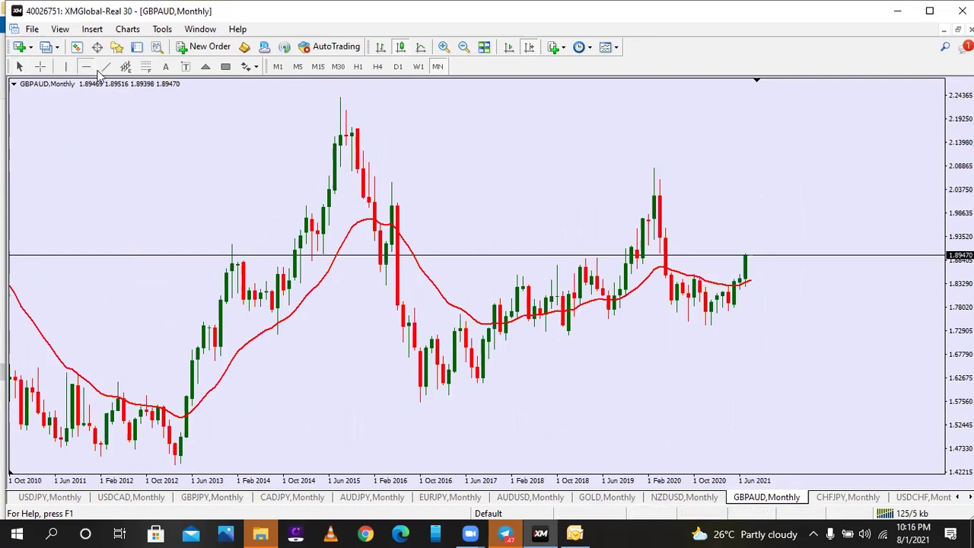
{"action": "left_click", "coordinate": [655, 166]}
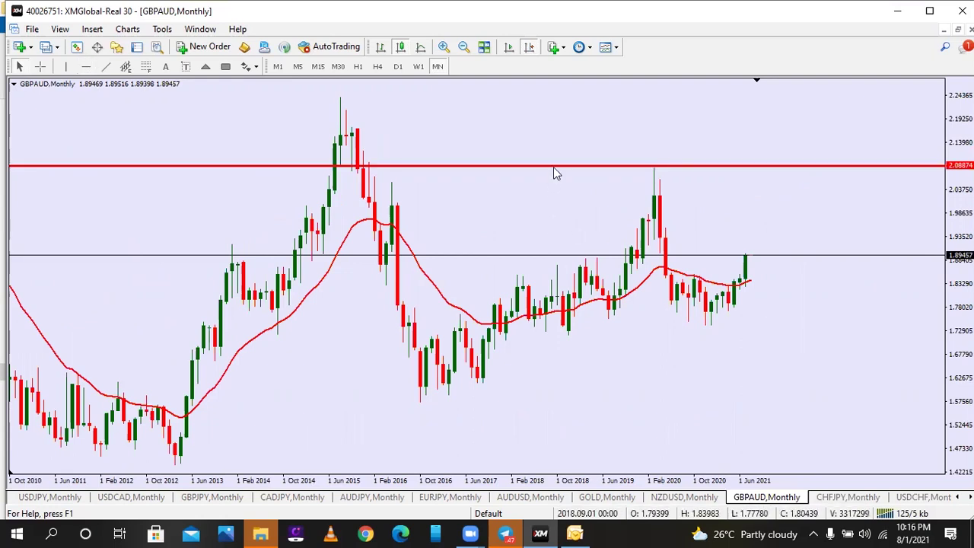
{"action": "left_click_drag", "start_coordinate": [553, 167], "coordinate": [558, 168]}
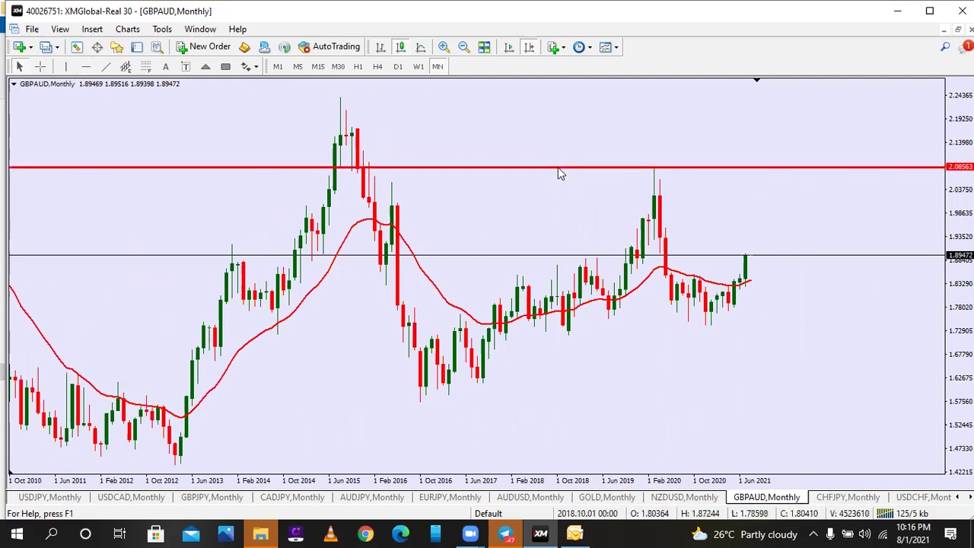
{"action": "left_click", "coordinate": [86, 67]}
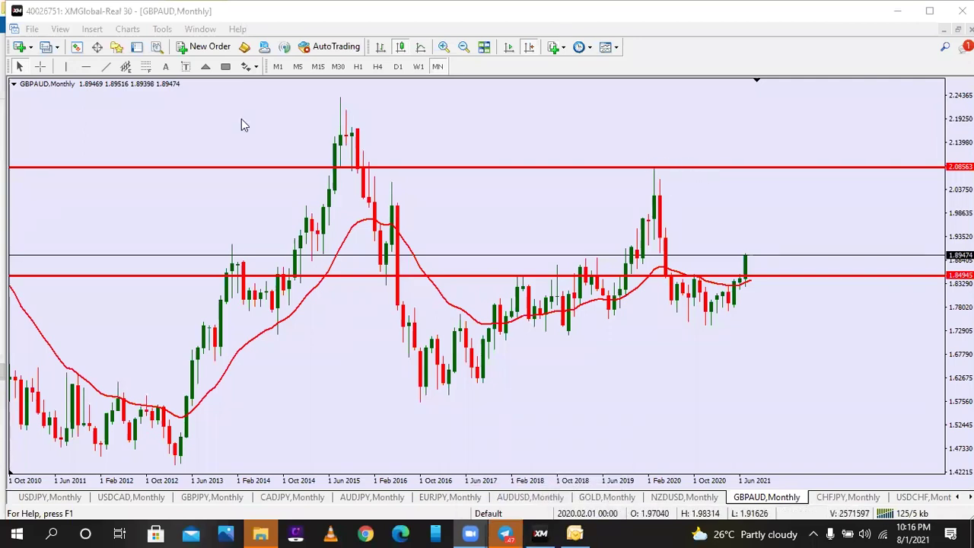
Measure the distance on the GBPAUD chart from the current price level up to the higher horizontal line with the crosshair
{"action": "left_click", "coordinate": [40, 67]}
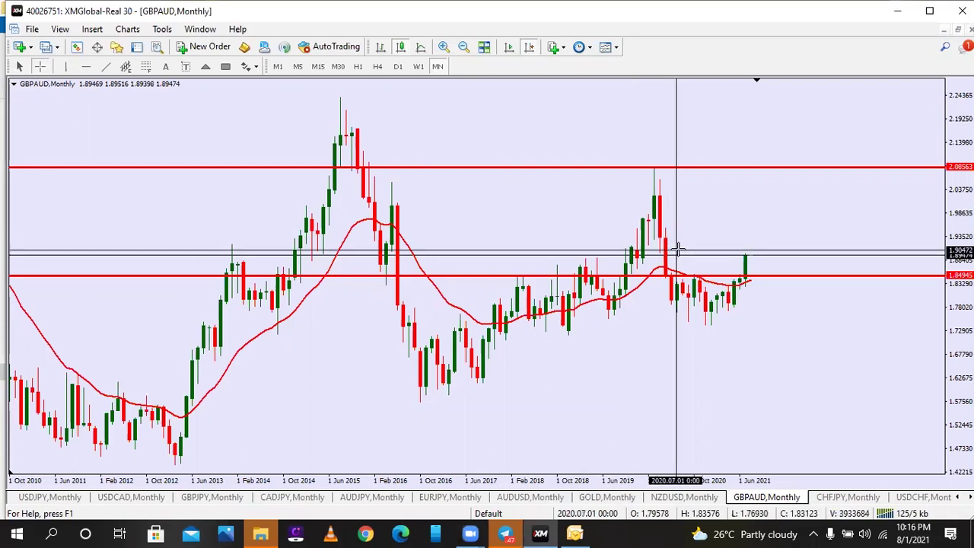
{"action": "left_click_drag", "start_coordinate": [684, 255], "coordinate": [703, 164]}
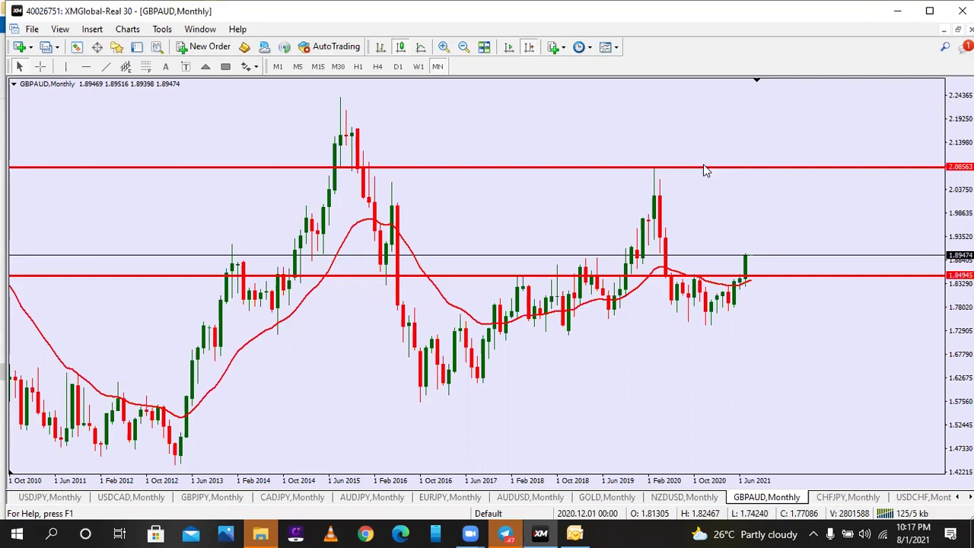
Switch the GBPAUD chart to the daily timeframe and draw a short falling trend line from the latest candle
{"action": "left_click", "coordinate": [423, 66]}
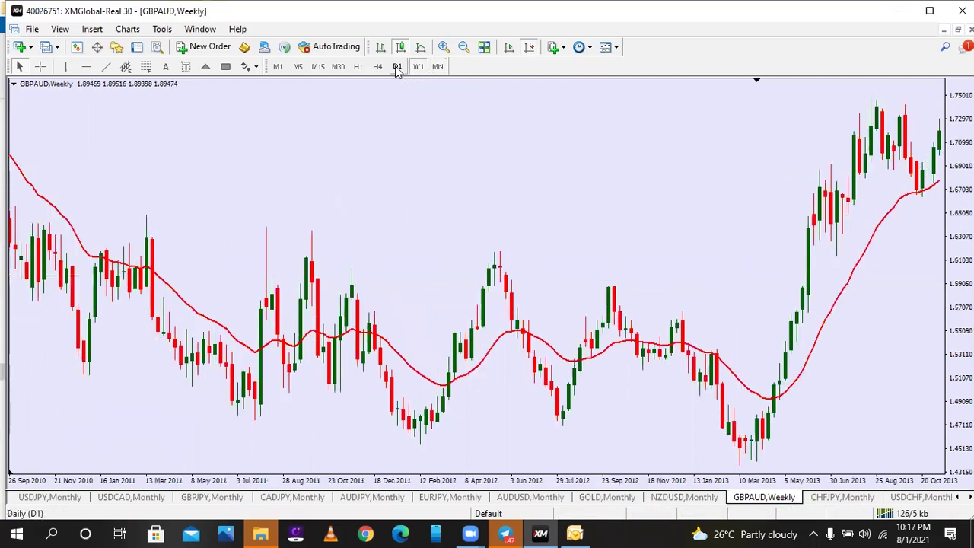
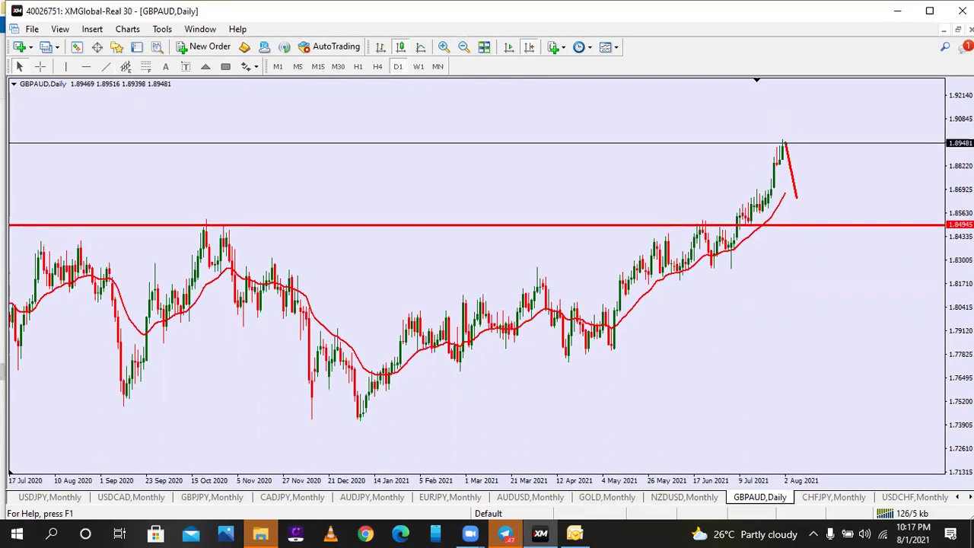
{"action": "left_click_drag", "start_coordinate": [675, 162], "coordinate": [643, 159]}
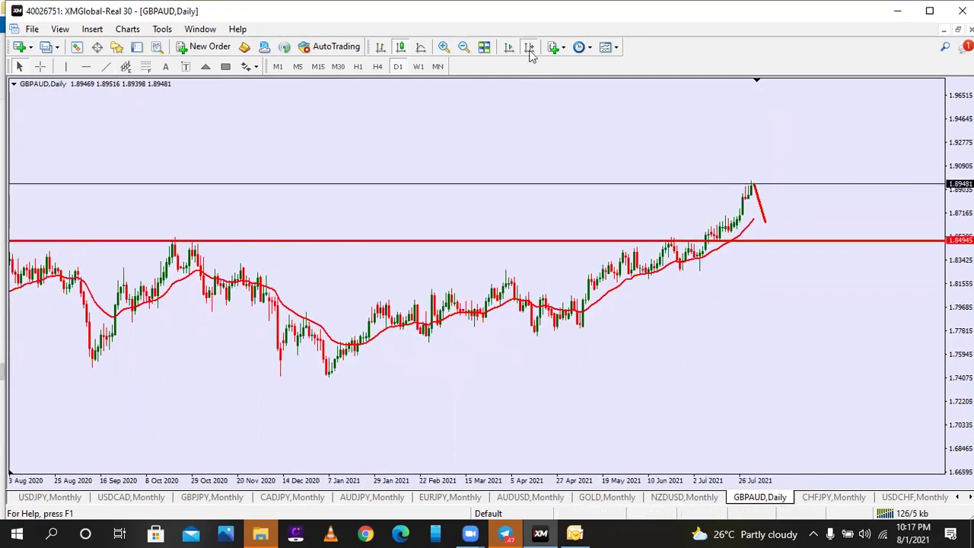
Draw a rising trend line on the daily GBPAUD chart from the short falling line's lower end up to the 2.08563 level
{"action": "left_click", "coordinate": [463, 46]}
{"action": "scroll", "coordinate": [533, 163], "scroll_direction": "up", "scroll_amount": 6}
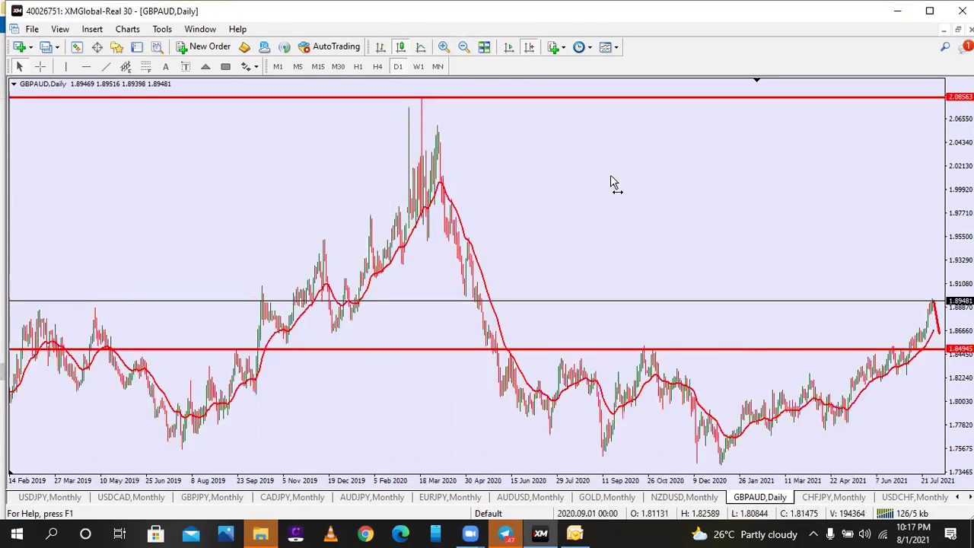
{"action": "scroll", "coordinate": [457, 168], "scroll_direction": "down", "scroll_amount": 2}
{"action": "left_click", "coordinate": [106, 66]}
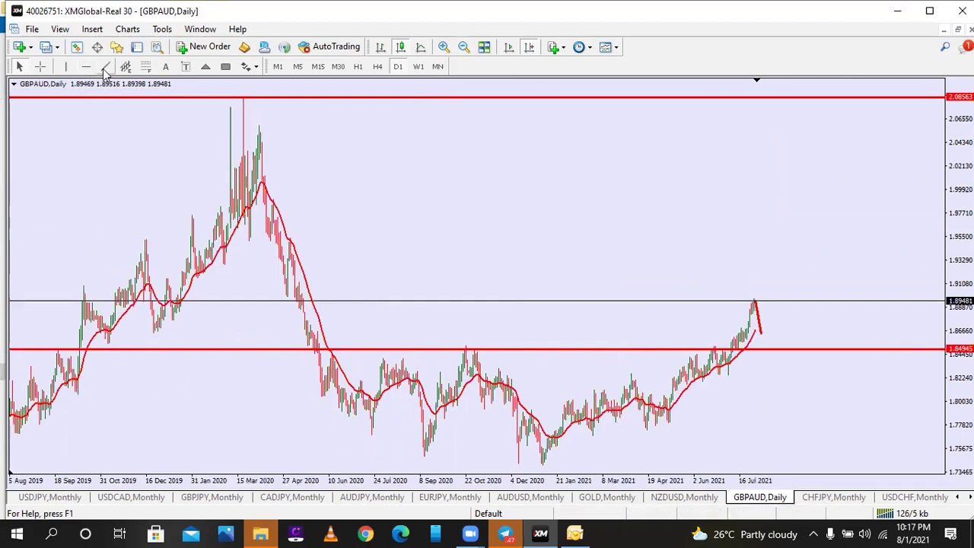
{"action": "mouse_move", "coordinate": [763, 332]}
{"action": "left_mouse_down"}
{"action": "mouse_move", "coordinate": [807, 169]}
{"action": "mouse_move", "coordinate": [837, 100]}
{"action": "left_mouse_up"}
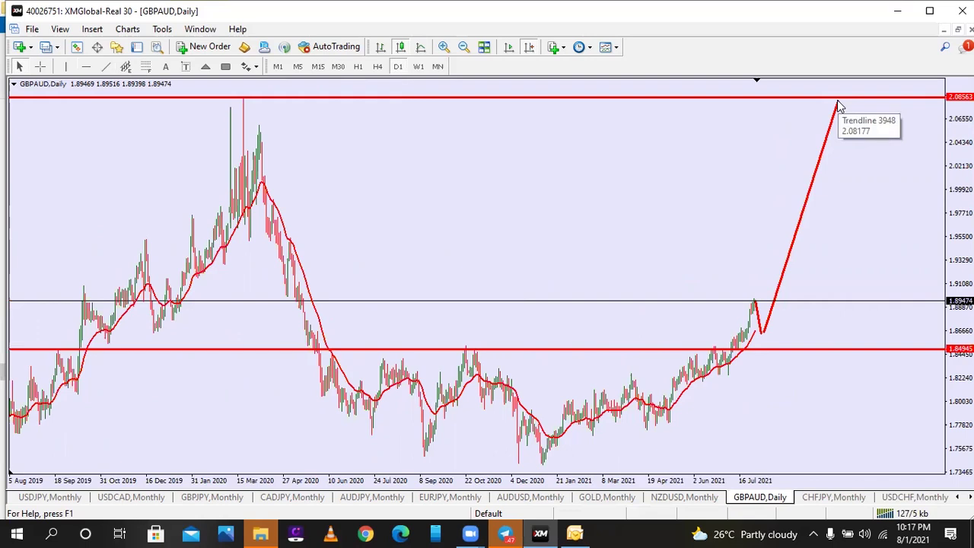
Remove both trend lines and the 1.84945 line from the GBPAUD chart and draw a horizontal line at about 1.85285
{"action": "key", "text": "BackSpace"}
{"action": "key", "text": "BackSpace"}
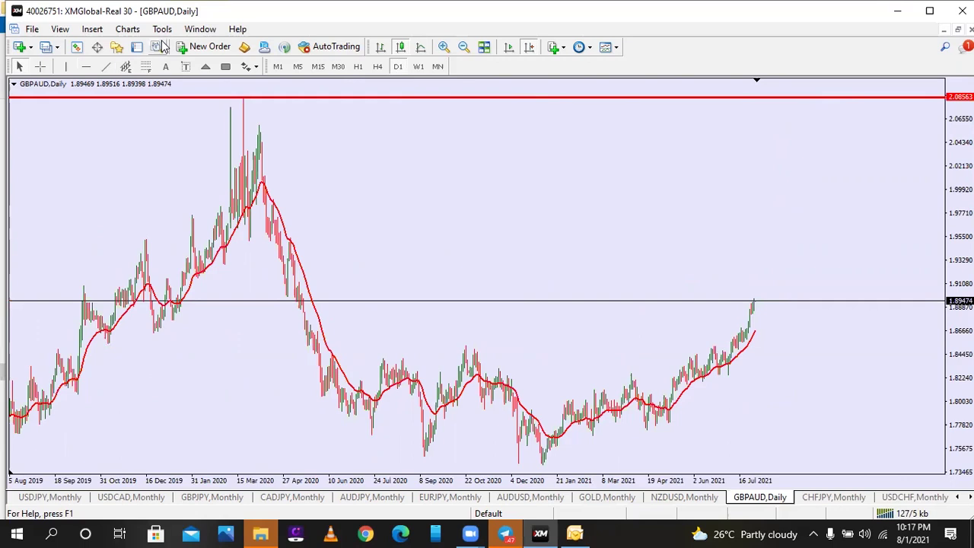
{"action": "left_click", "coordinate": [86, 67]}
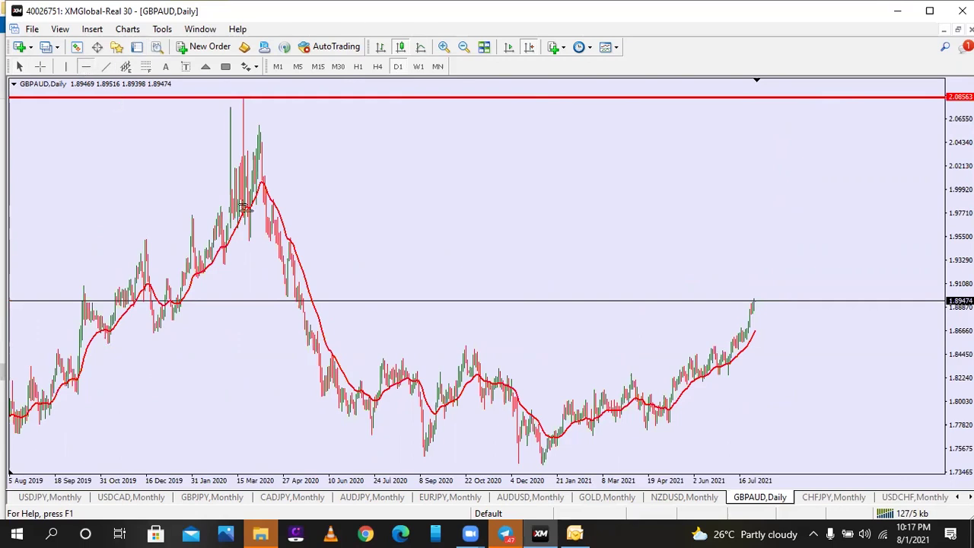
{"action": "left_click", "coordinate": [462, 346]}
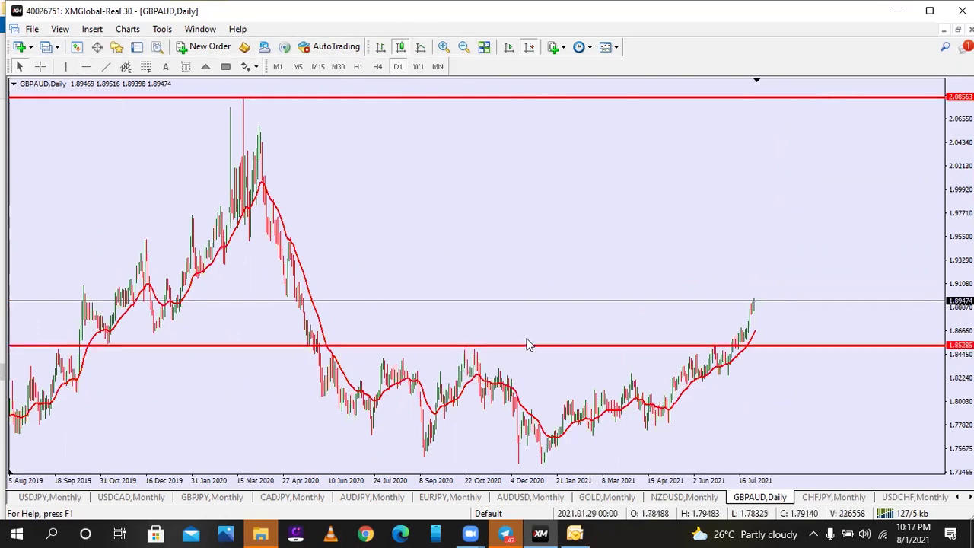
Draw a falling trend line from GBPAUD's latest candle, switch to the weekly timeframe and extend the line's end below the 1.85285 level
{"action": "left_click", "coordinate": [106, 66]}
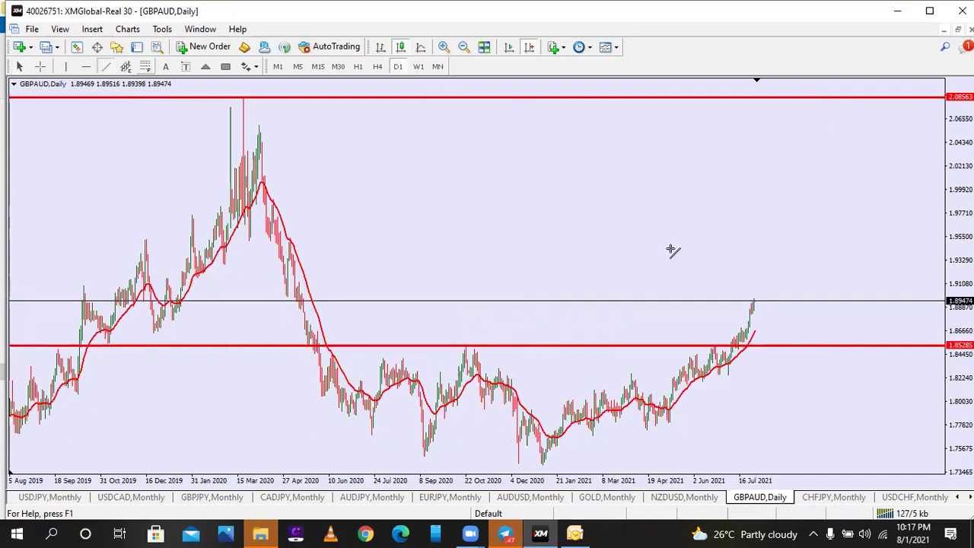
{"action": "left_click_drag", "start_coordinate": [755, 298], "coordinate": [767, 335]}
{"action": "left_click", "coordinate": [418, 67]}
{"action": "double_click", "coordinate": [159, 343]}
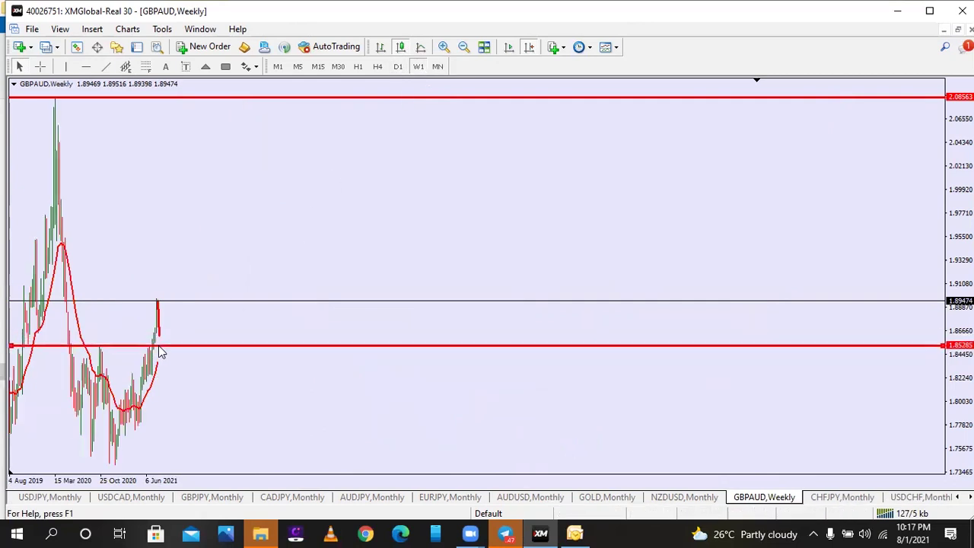
{"action": "left_click_drag", "start_coordinate": [160, 336], "coordinate": [164, 364]}
Draw connected trend lines from the falling line's end up to about 1.977, down to about 1.943 and up to the 2.08563 level
{"action": "left_click", "coordinate": [107, 66]}
{"action": "mouse_move", "coordinate": [165, 369]}
{"action": "left_mouse_down"}
{"action": "mouse_move", "coordinate": [222, 231]}
{"action": "mouse_move", "coordinate": [209, 213]}
{"action": "mouse_move", "coordinate": [219, 250]}
{"action": "left_mouse_up"}
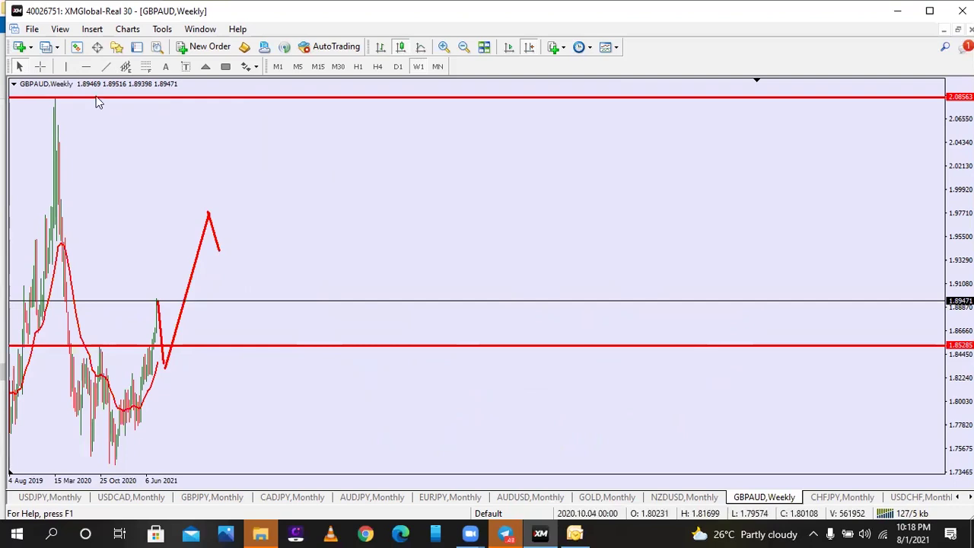
{"action": "left_click", "coordinate": [106, 66]}
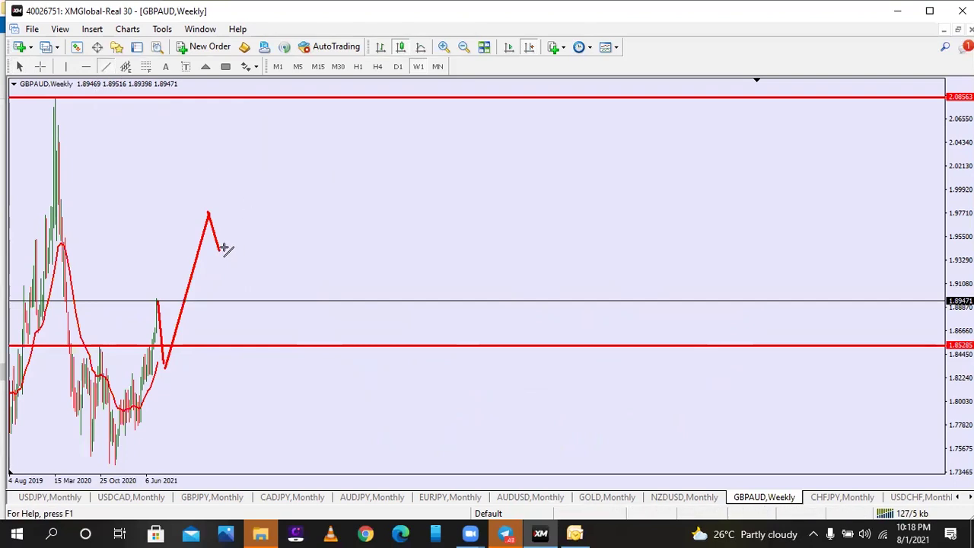
{"action": "mouse_move", "coordinate": [220, 249]}
{"action": "left_mouse_down"}
{"action": "mouse_move", "coordinate": [256, 109]}
{"action": "mouse_move", "coordinate": [274, 99]}
{"action": "left_mouse_up"}
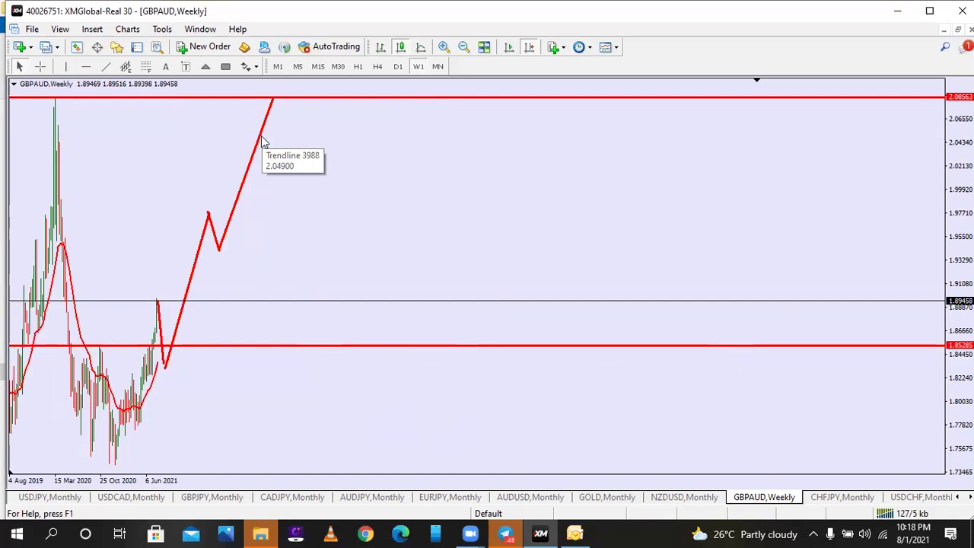
Switch GBPAUD to the daily timeframe and add the MACD indicator with settings 20, 26, 9
{"action": "left_click", "coordinate": [398, 67]}
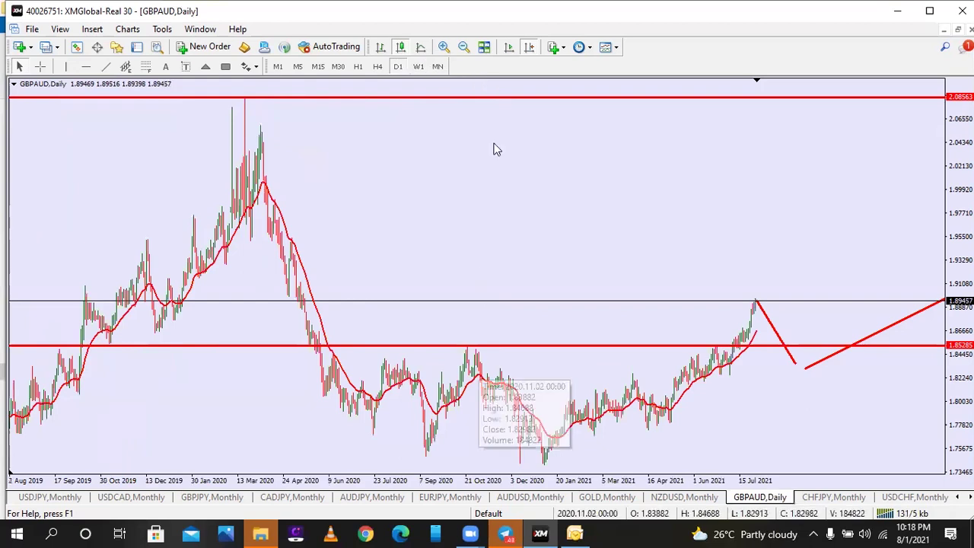
{"action": "left_click", "coordinate": [557, 47]}
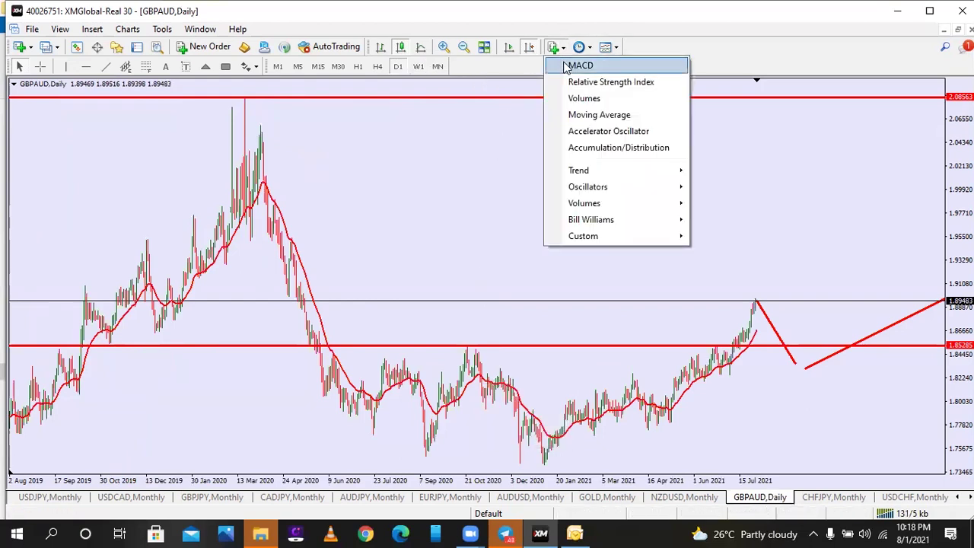
{"action": "left_click", "coordinate": [579, 66]}
{"action": "key", "text": "Return"}
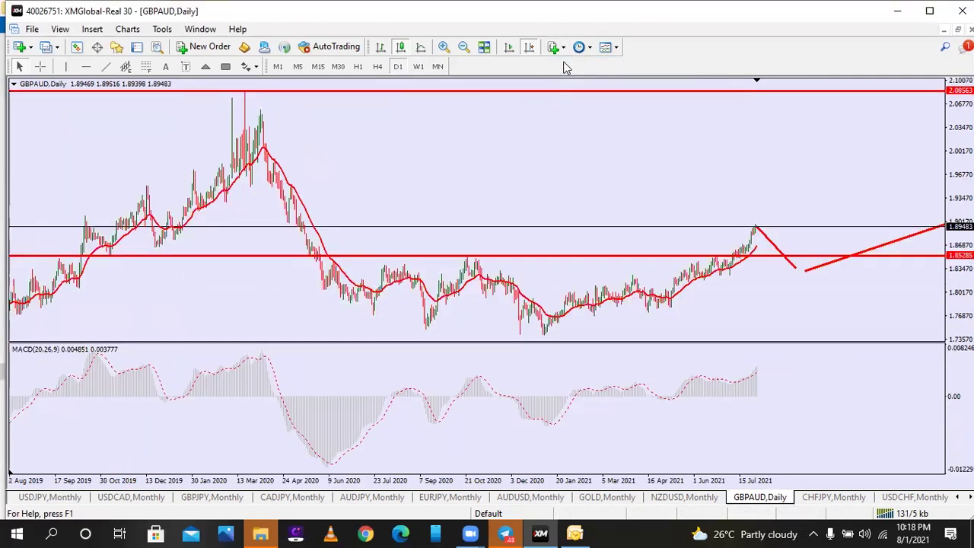
Mark the divergence on GBPAUD with a falling trend line under the 2020 price lows and a rising one along the MACD lows
{"action": "left_click", "coordinate": [463, 47]}
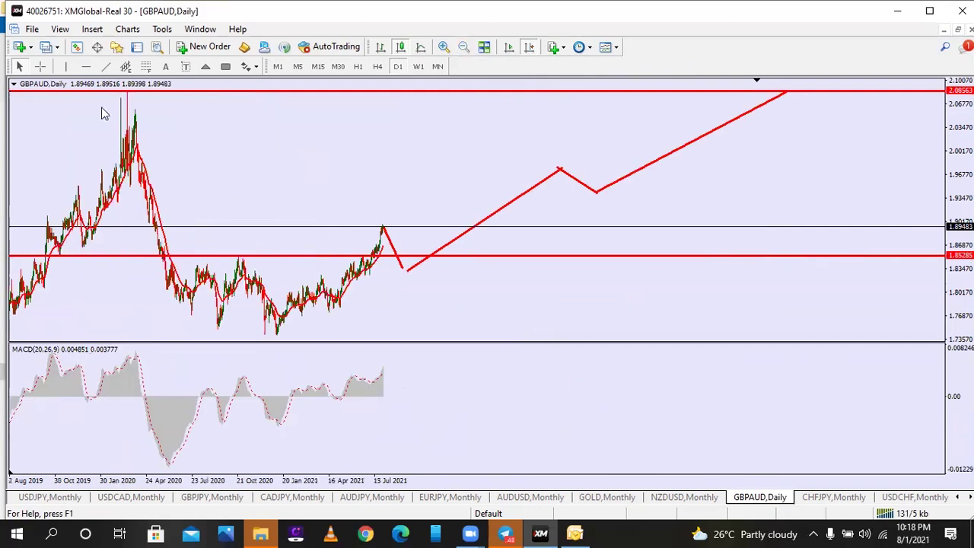
{"action": "left_click", "coordinate": [107, 67]}
{"action": "left_click_drag", "start_coordinate": [166, 293], "coordinate": [269, 338]}
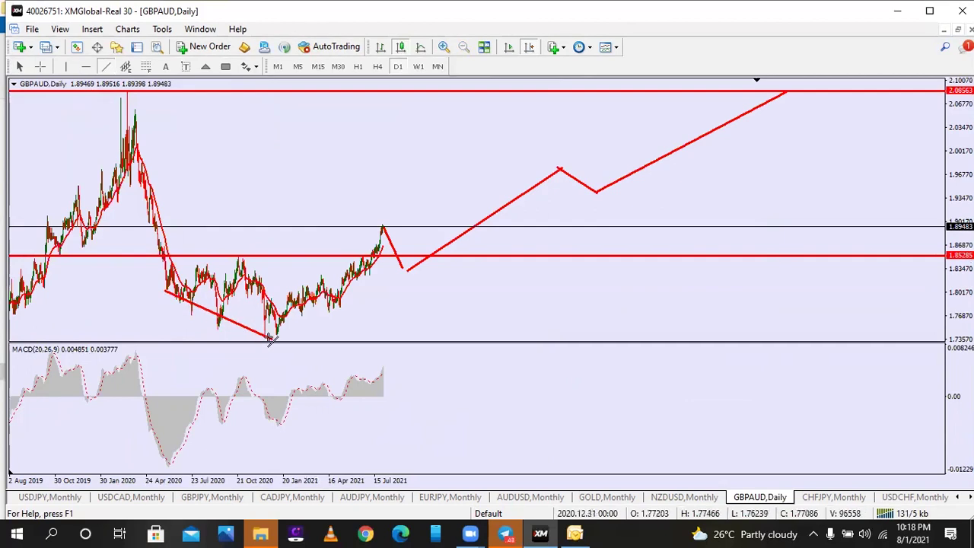
{"action": "double_click", "coordinate": [165, 292]}
{"action": "left_click_drag", "start_coordinate": [164, 292], "coordinate": [155, 318]}
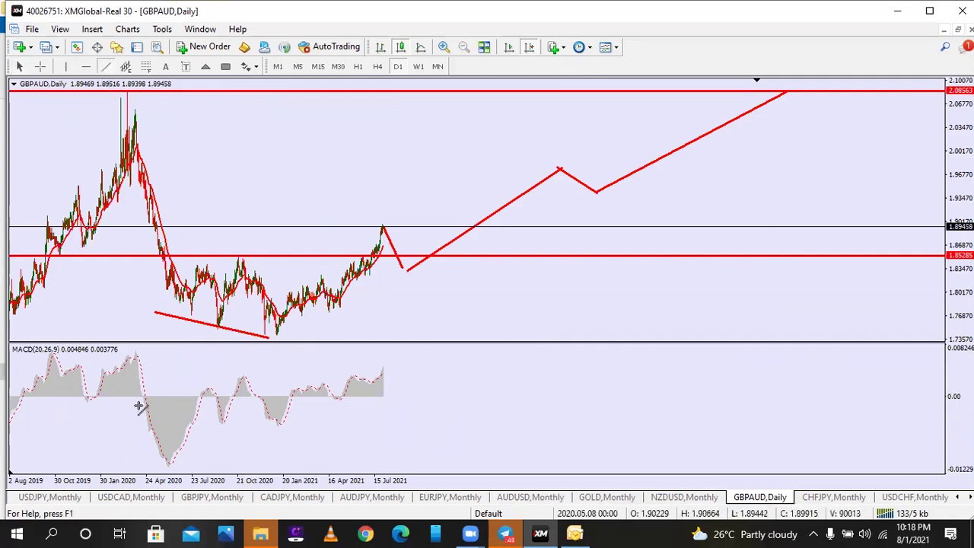
{"action": "mouse_move", "coordinate": [169, 462]}
{"action": "left_mouse_down"}
{"action": "mouse_move", "coordinate": [308, 422]}
{"action": "mouse_move", "coordinate": [285, 422]}
{"action": "left_mouse_up"}
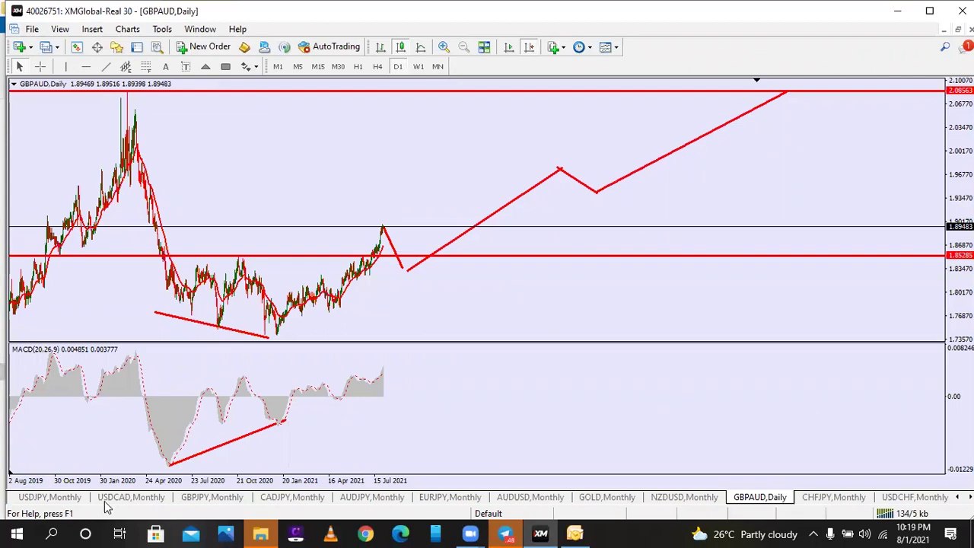
Delete all trend lines and the 1.85285 horizontal line from the daily GBPAUD chart, keeping the 2.08563 line
{"action": "left_click", "coordinate": [131, 497]}
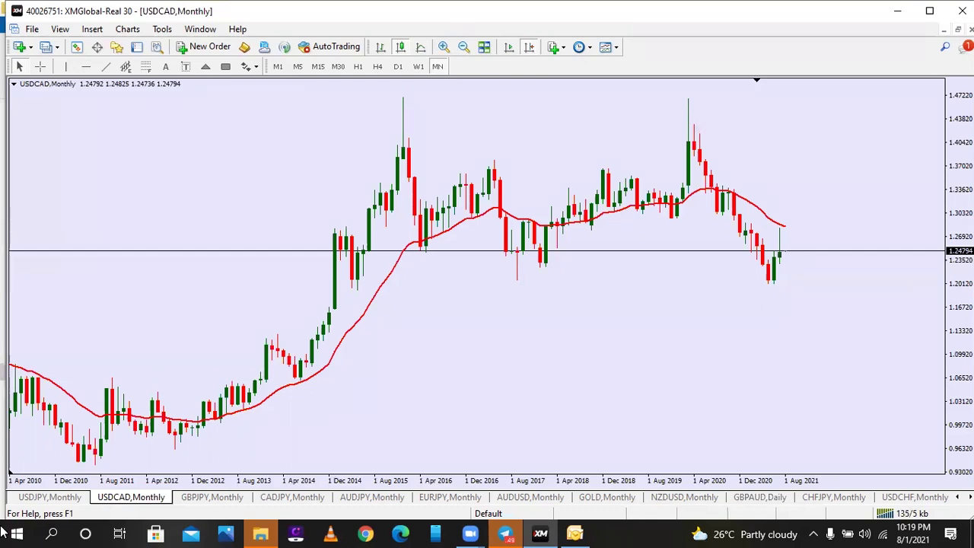
{"action": "left_click", "coordinate": [768, 497]}
{"action": "key", "text": "BackSpace"}
{"action": "key", "text": "BackSpace"}
{"action": "key", "text": "BackSpace"}
{"action": "key", "text": "BackSpace"}
{"action": "key", "text": "BackSpace"}
{"action": "key", "text": "BackSpace"}
{"action": "key", "text": "BackSpace"}
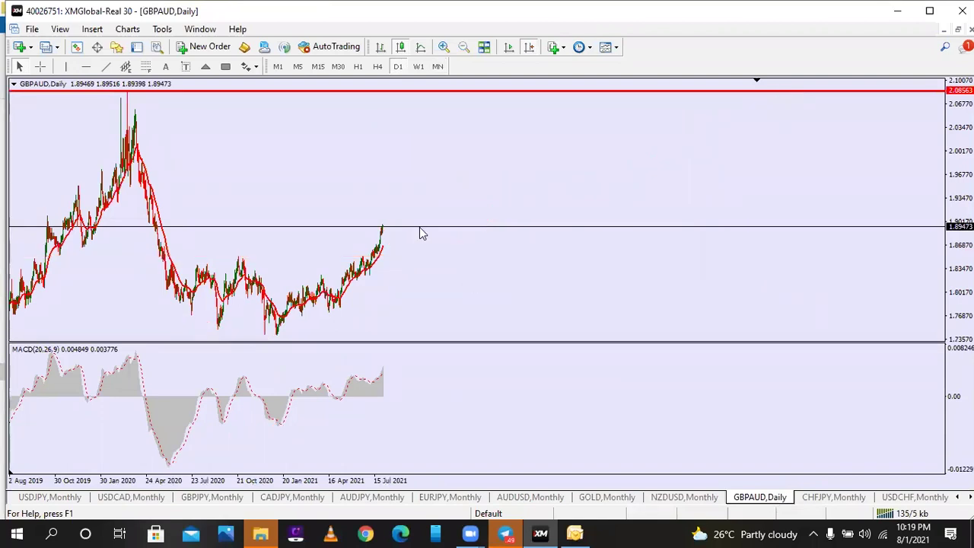
Examine the earlier and the latest daily GBPAUD candles together with the MACD
{"action": "scroll", "coordinate": [283, 236], "scroll_direction": "up", "scroll_amount": 5}
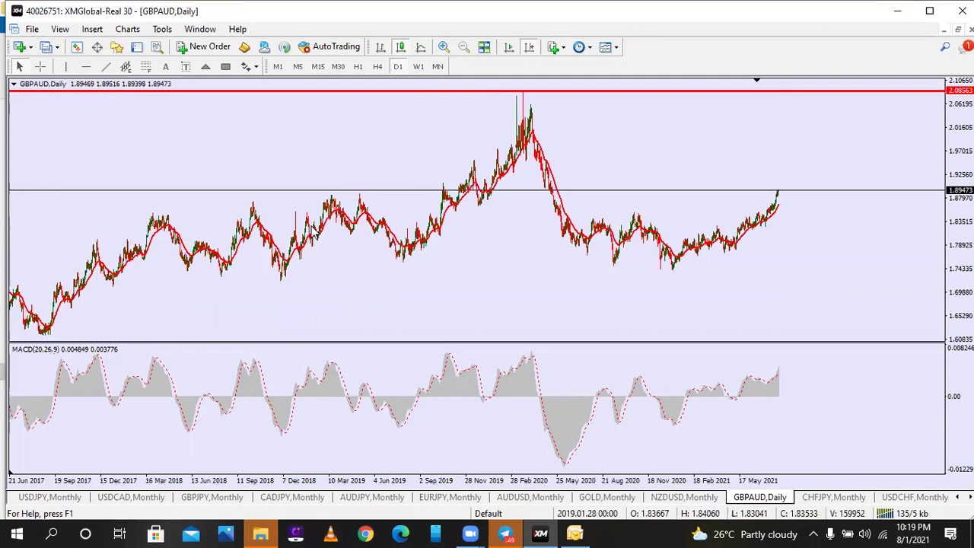
{"action": "left_click", "coordinate": [442, 47]}
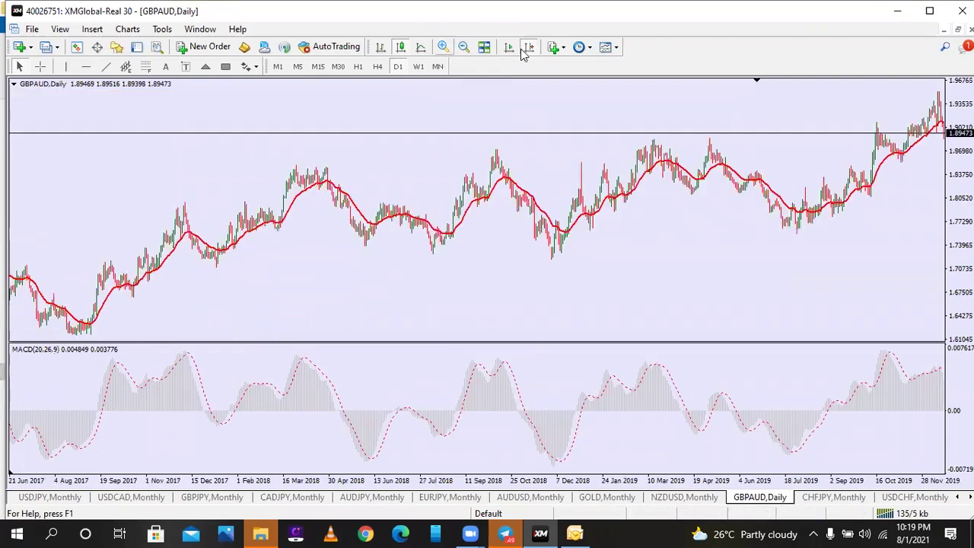
{"action": "left_click", "coordinate": [529, 49]}
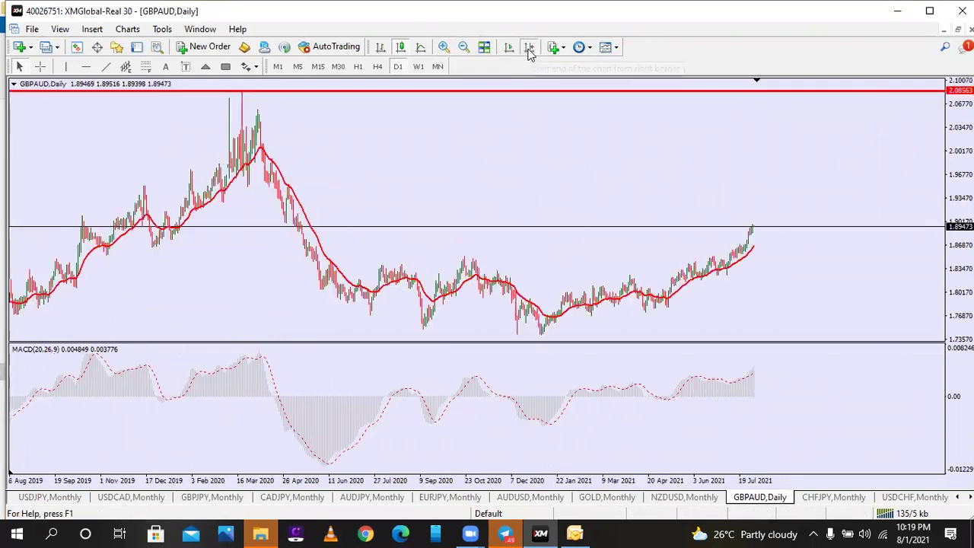
{"action": "left_click", "coordinate": [444, 47]}
{"action": "left_click", "coordinate": [531, 48]}
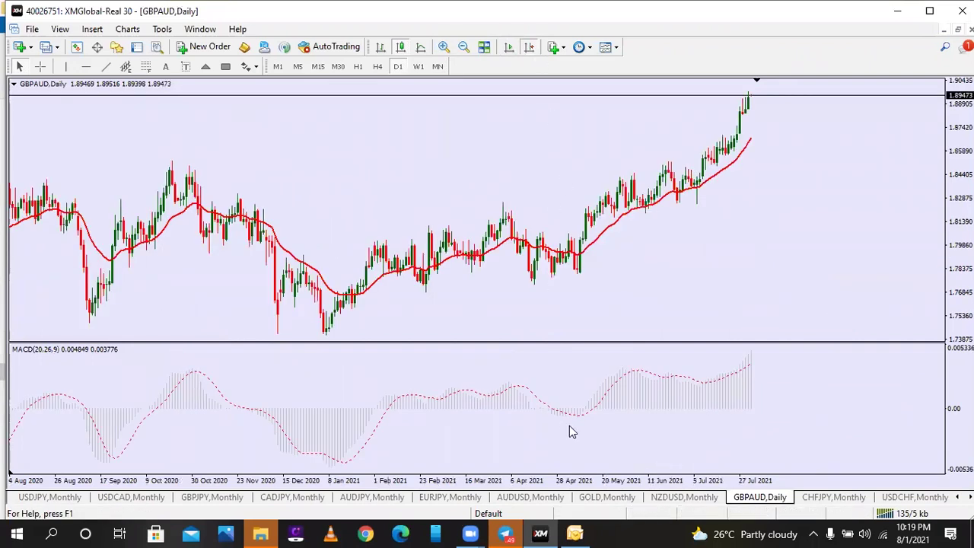
Remove the horizontal line from the monthly AUDJPY chart and draw a falling trend line from the 2017 high through the 2021 high
{"action": "left_click", "coordinate": [394, 507]}
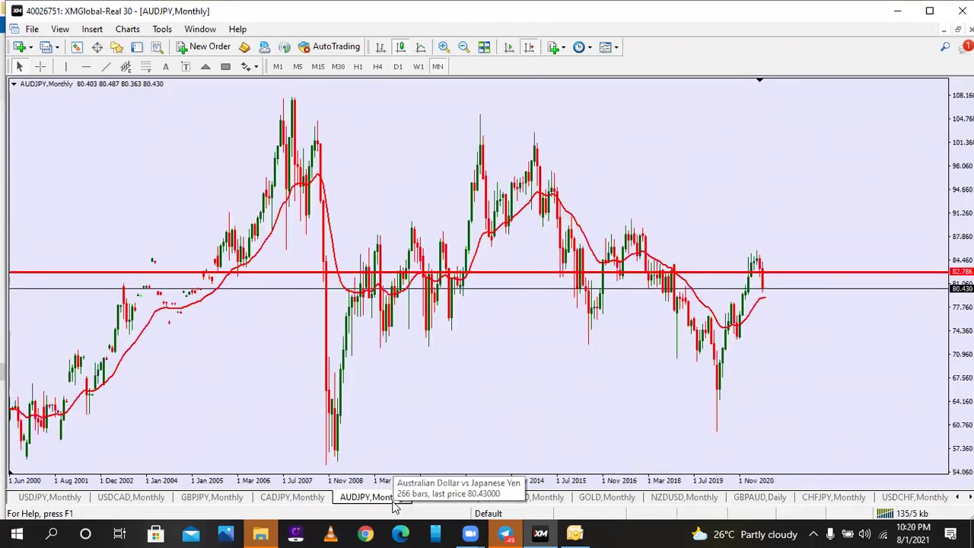
{"action": "key", "text": "BackSpace"}
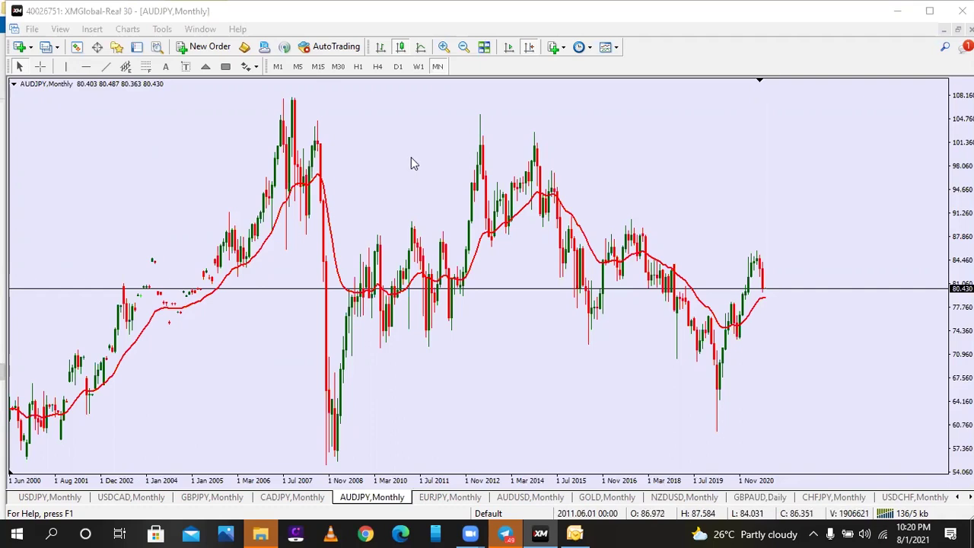
{"action": "left_click", "coordinate": [106, 66]}
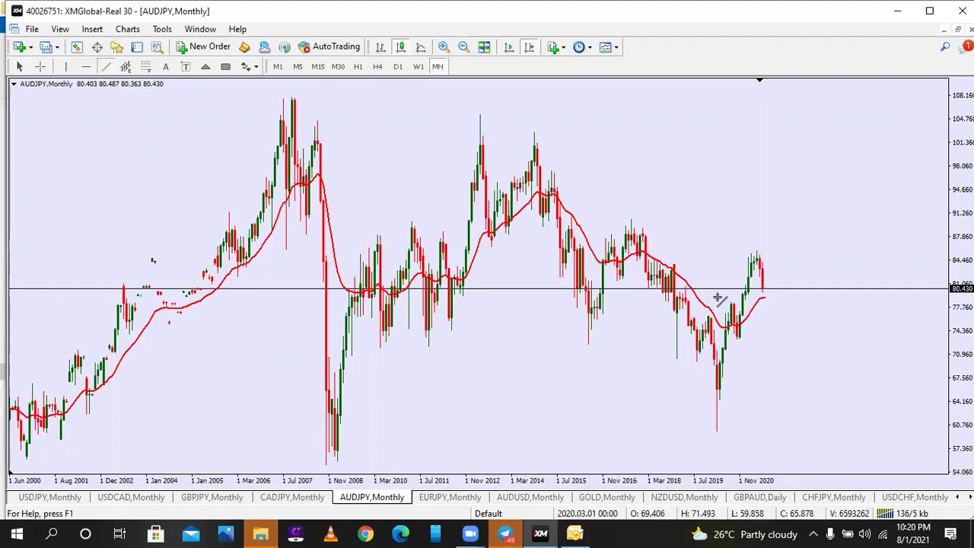
{"action": "left_click_drag", "start_coordinate": [631, 221], "coordinate": [808, 265]}
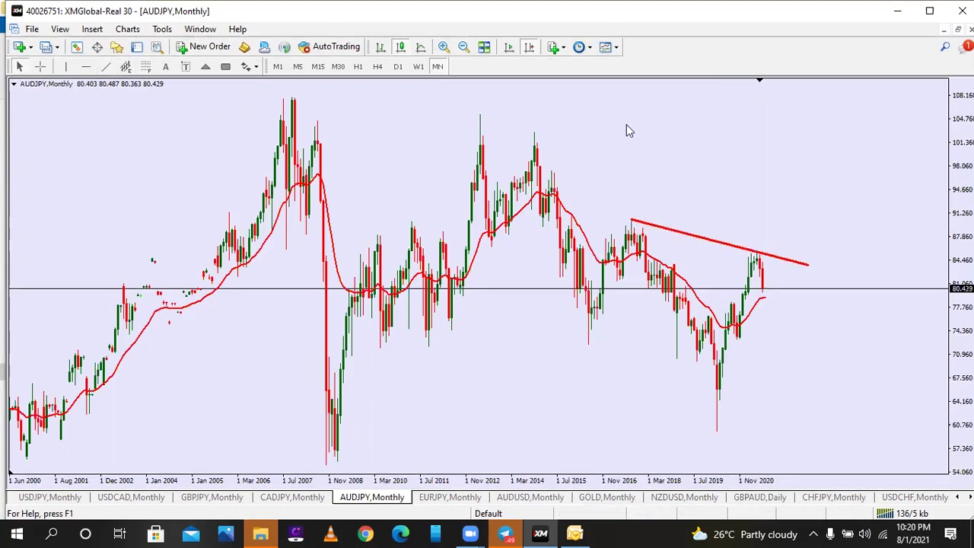
{"action": "left_click", "coordinate": [605, 48]}
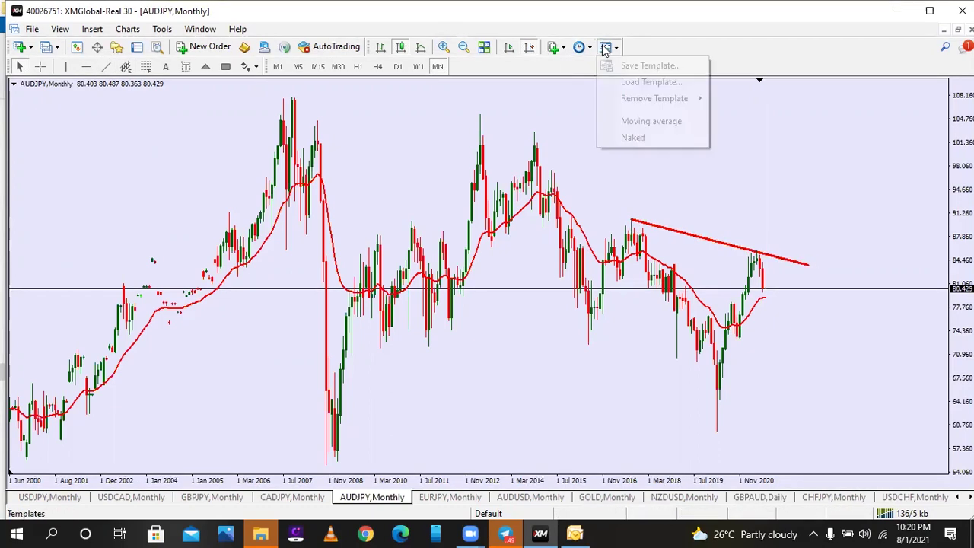
{"action": "left_click", "coordinate": [552, 48]}
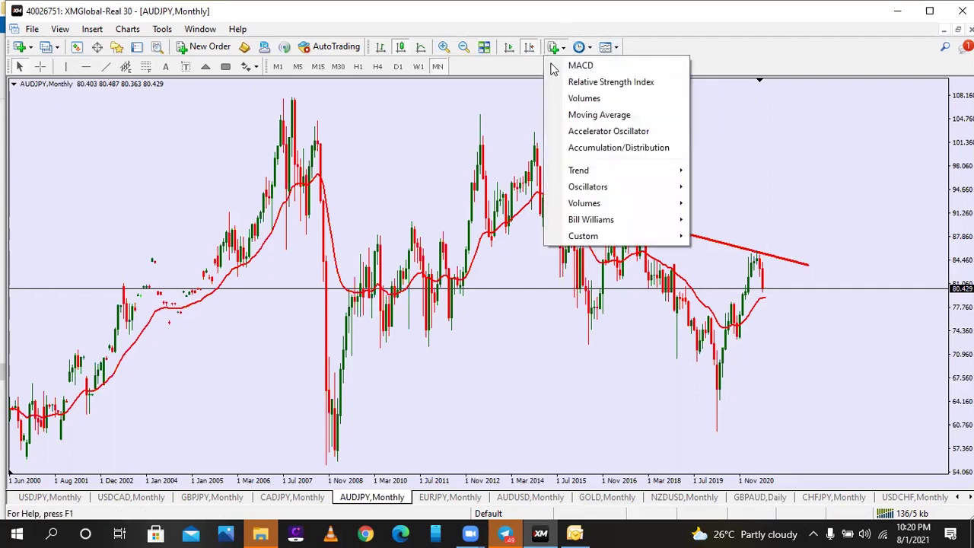
{"action": "left_click", "coordinate": [555, 67]}
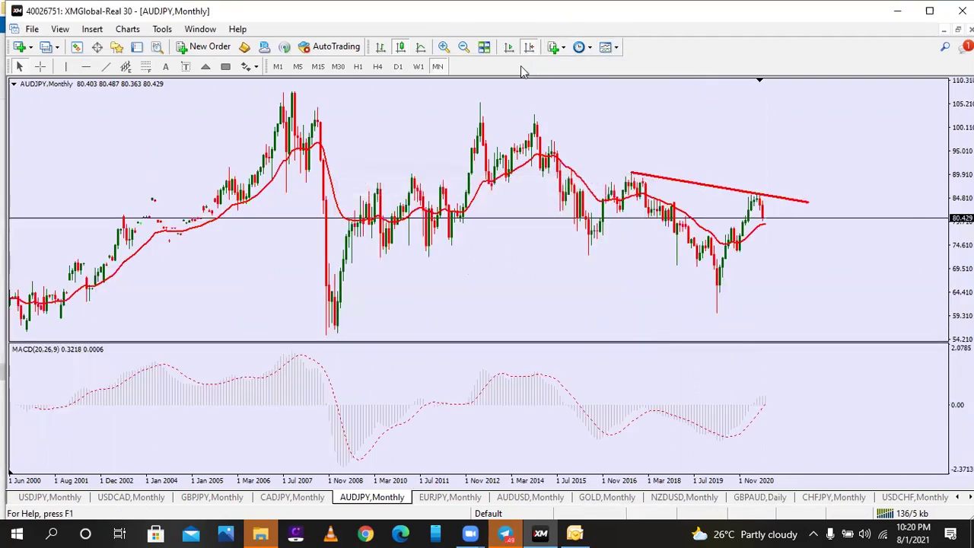
{"action": "right_click", "coordinate": [587, 421]}
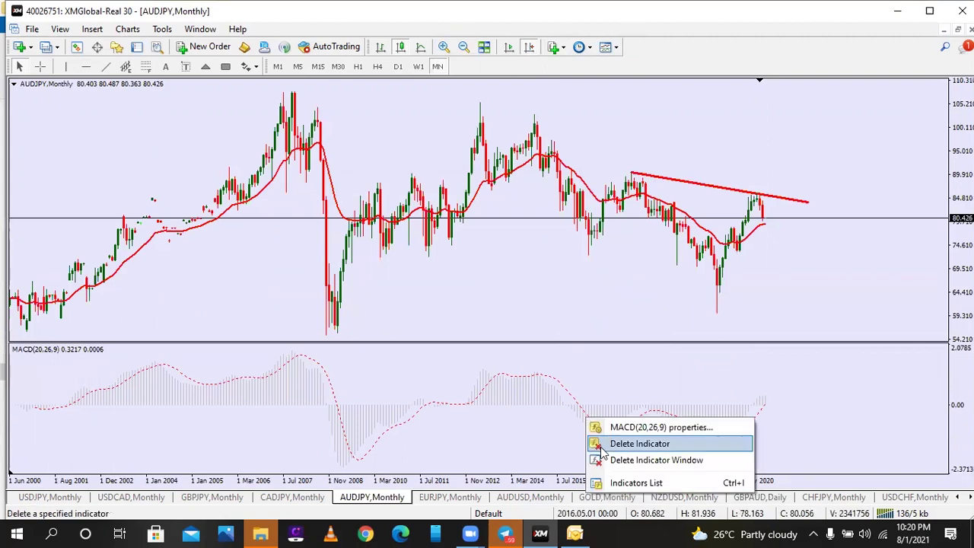
{"action": "left_click", "coordinate": [639, 444]}
Add the Relative Strength Index with period 14 to the monthly AUDJPY chart and activate the crosshair
{"action": "left_click", "coordinate": [555, 47]}
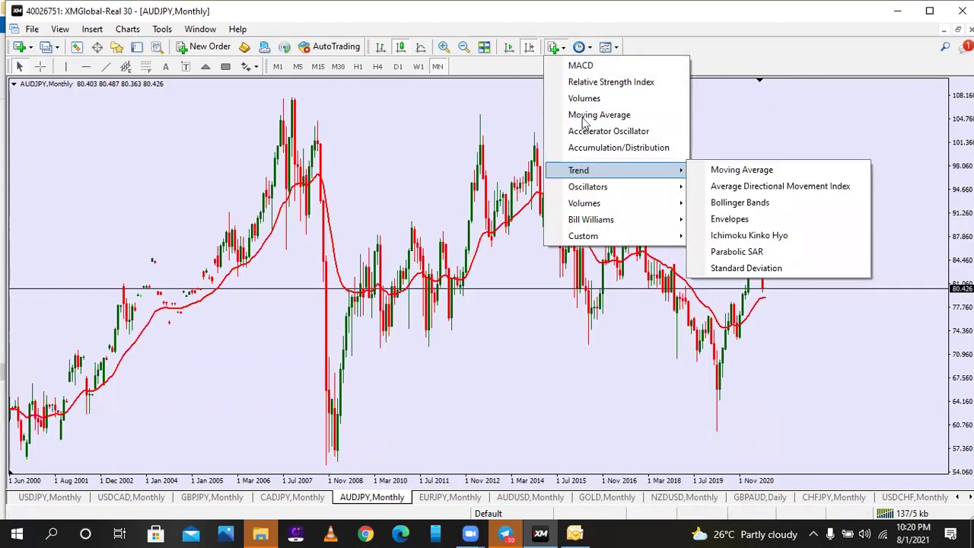
{"action": "left_click", "coordinate": [587, 82]}
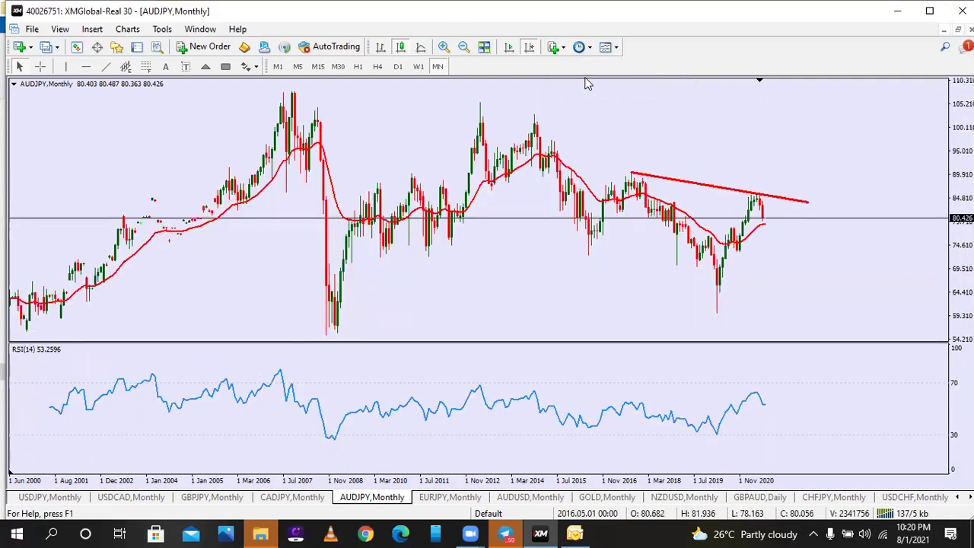
{"action": "left_click", "coordinate": [39, 67]}
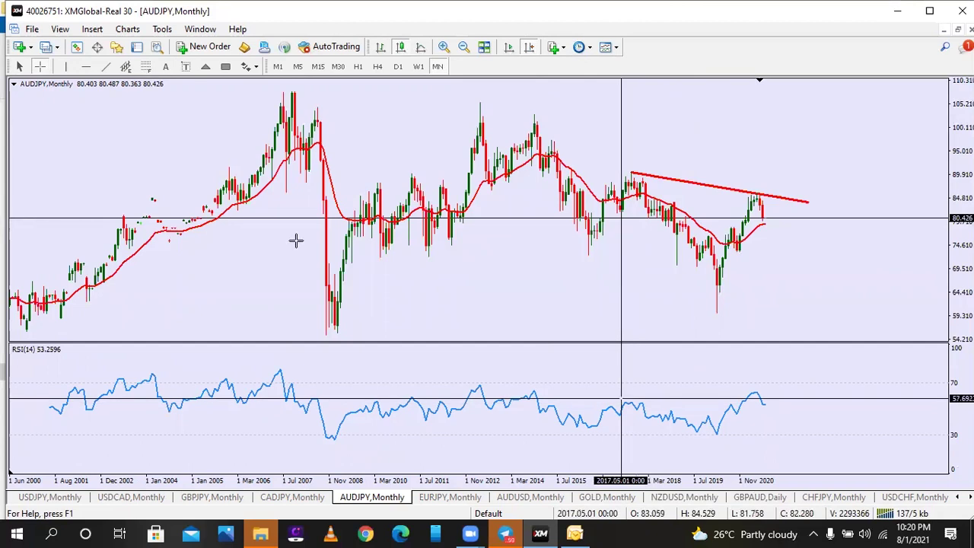
Draw a rising trend line across the 2017 and 2021 RSI peaks on monthly AUDJPY and outline the 2021 price highs with a rectangle
{"action": "left_click", "coordinate": [106, 67]}
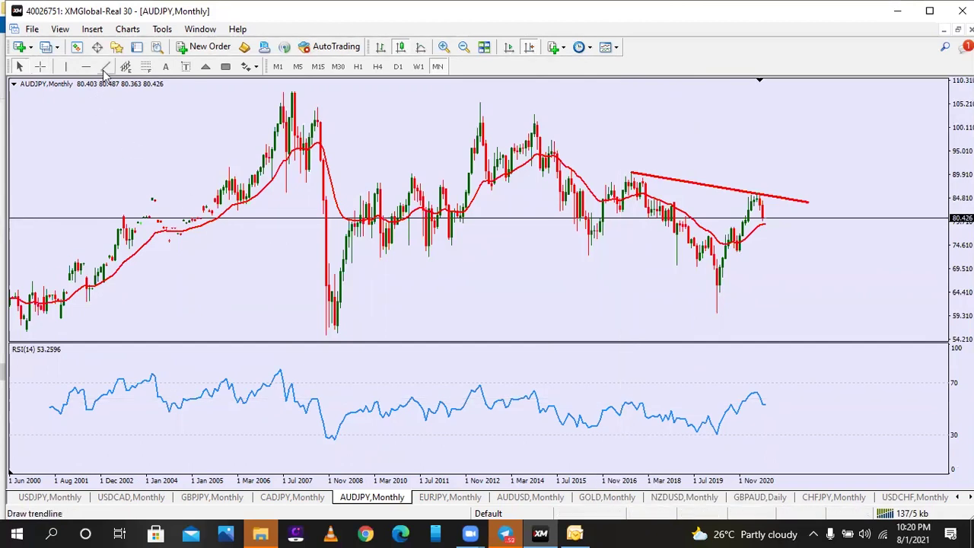
{"action": "left_click_drag", "start_coordinate": [624, 402], "coordinate": [767, 390]}
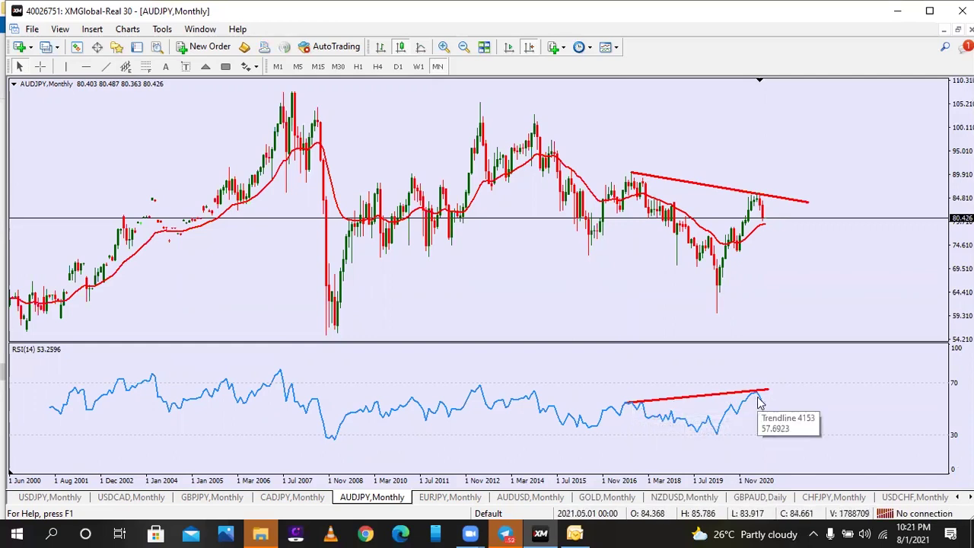
{"action": "left_click", "coordinate": [225, 67]}
{"action": "mouse_move", "coordinate": [737, 187]}
{"action": "left_mouse_down"}
{"action": "mouse_move", "coordinate": [757, 211]}
{"action": "mouse_move", "coordinate": [771, 209]}
{"action": "left_mouse_up"}
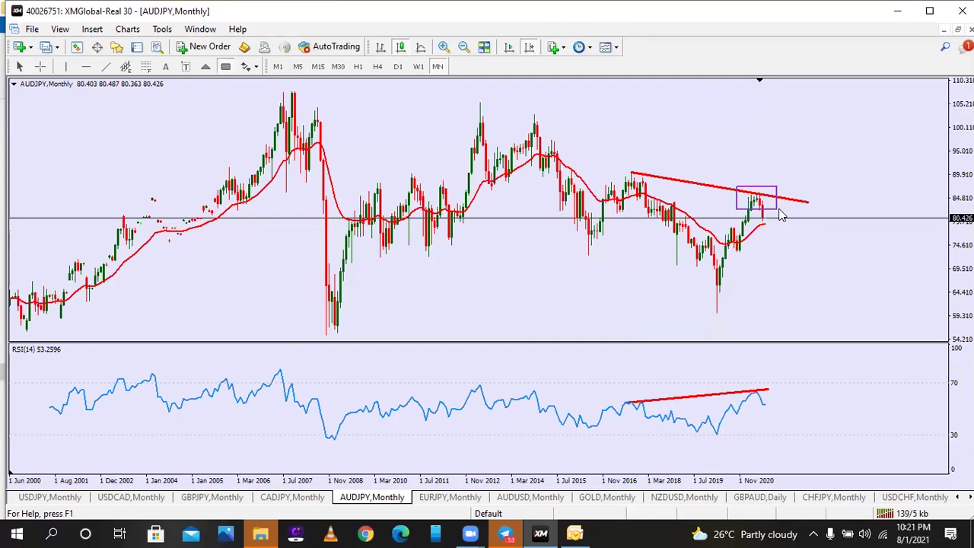
Switch AUDJPY to the daily timeframe and delete the trend lines from the RSI and the price chart
{"action": "left_click", "coordinate": [397, 66]}
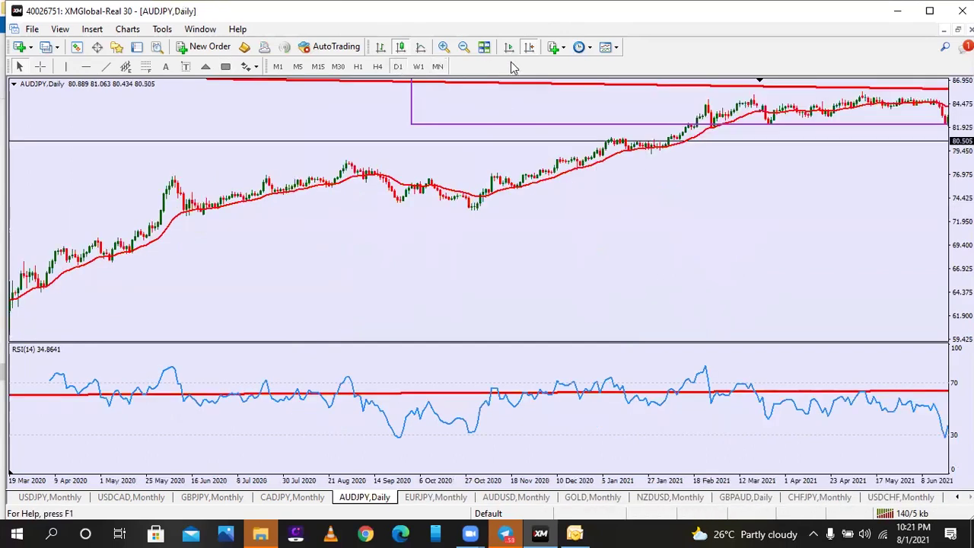
{"action": "left_click", "coordinate": [528, 48]}
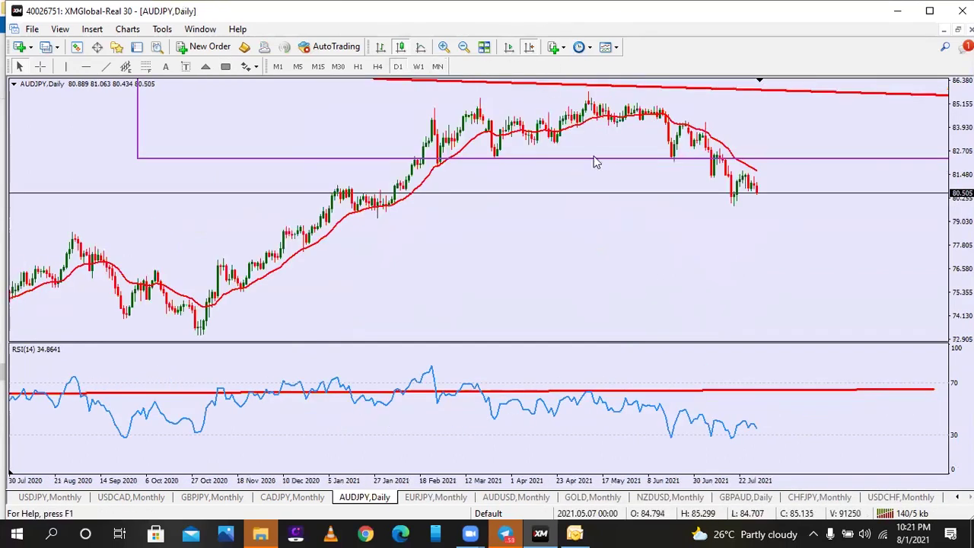
{"action": "right_click", "coordinate": [627, 395]}
{"action": "right_click", "coordinate": [618, 397]}
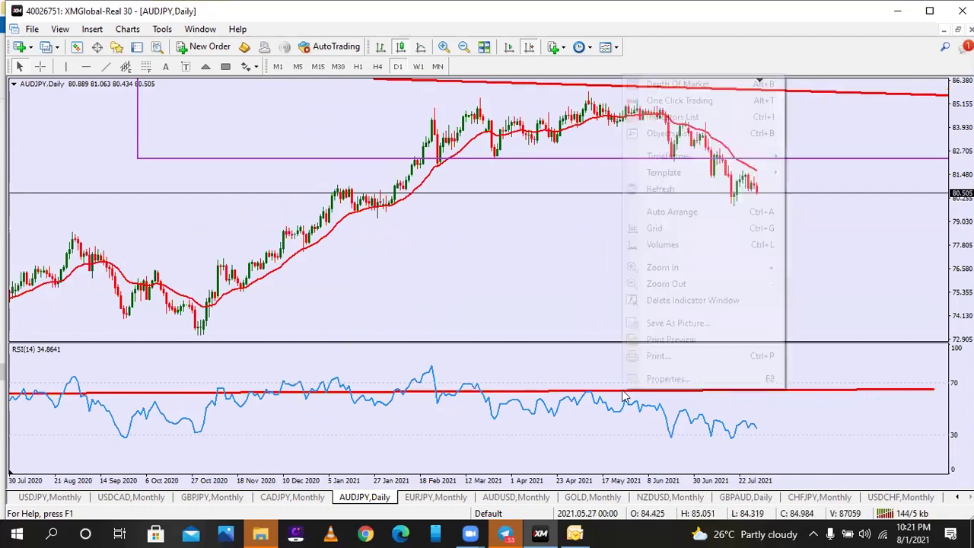
{"action": "right_click", "coordinate": [601, 397]}
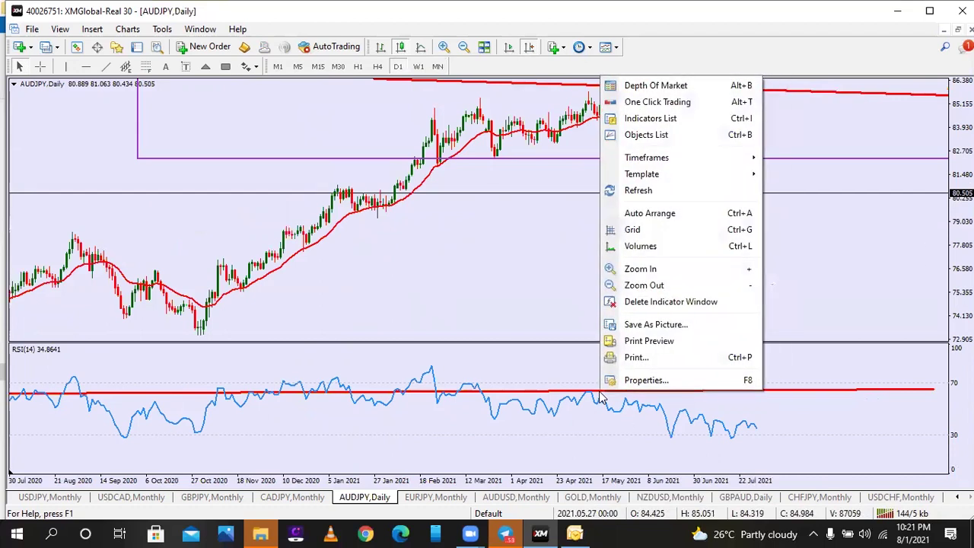
{"action": "right_click", "coordinate": [607, 407]}
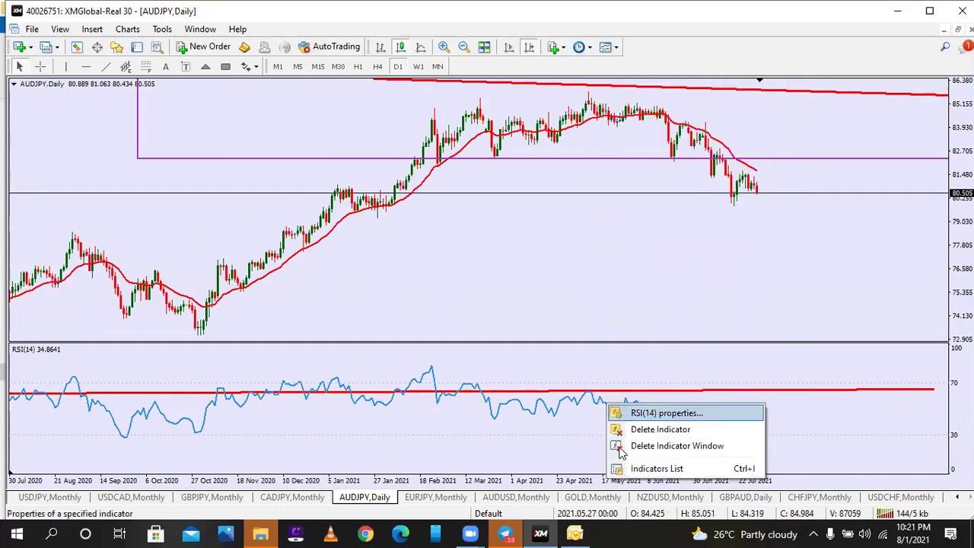
{"action": "left_click", "coordinate": [599, 327]}
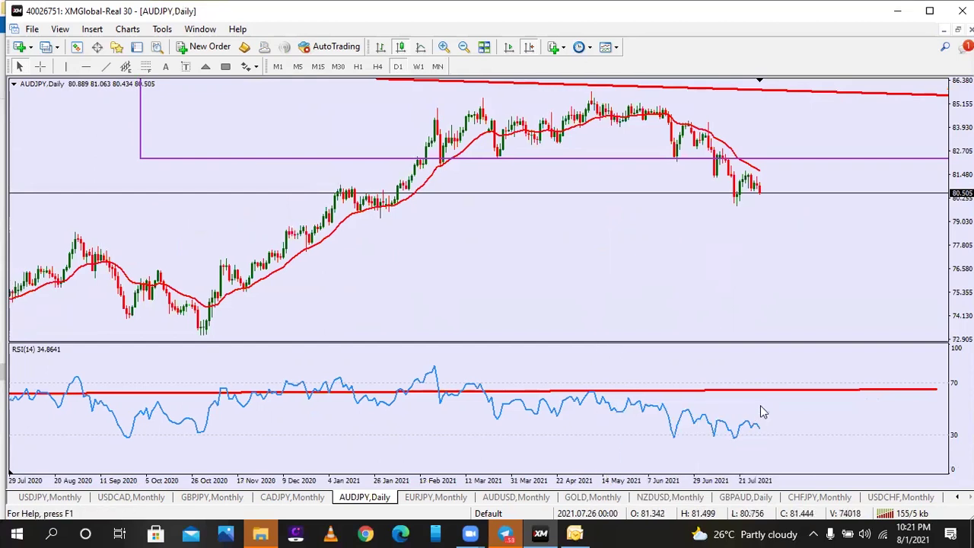
{"action": "right_click", "coordinate": [941, 395]}
{"action": "left_click", "coordinate": [856, 290]}
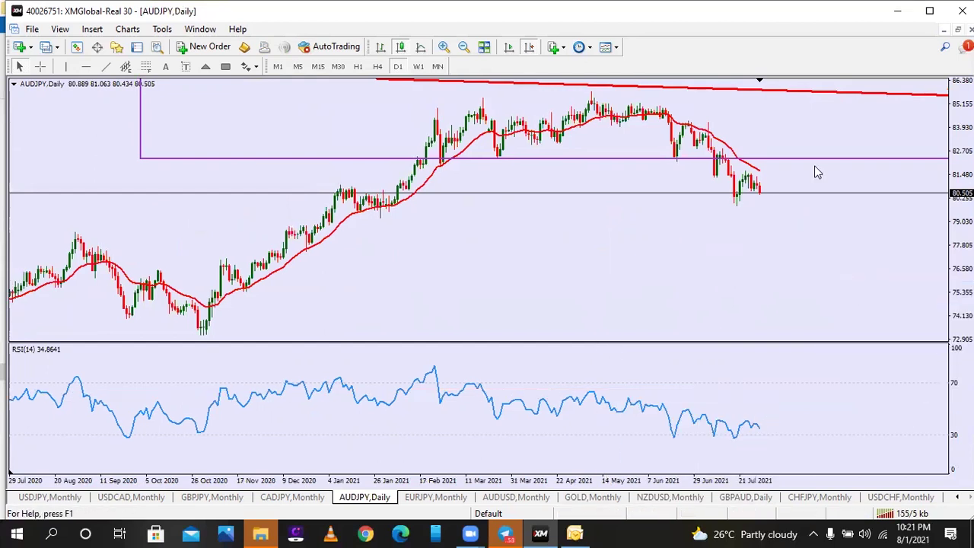
{"action": "right_click", "coordinate": [817, 95]}
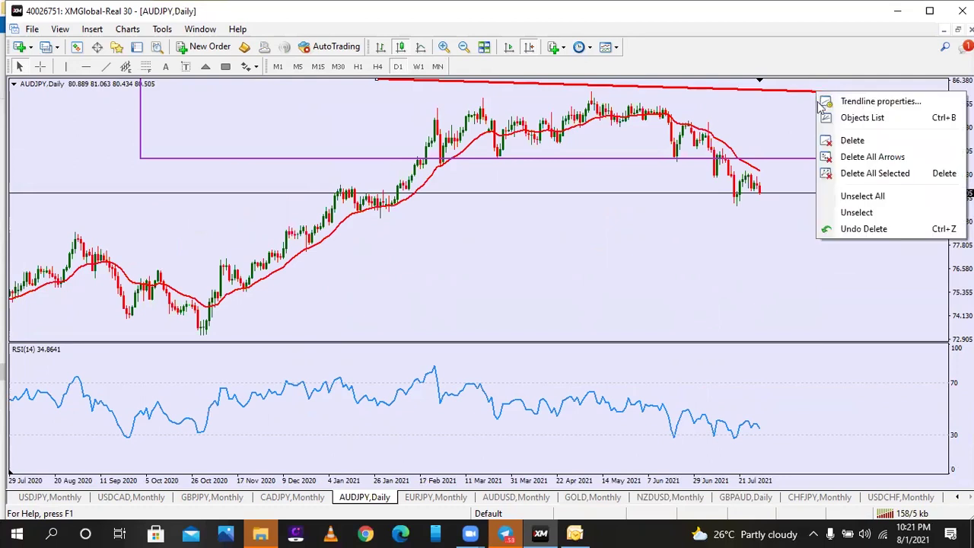
{"action": "left_click", "coordinate": [831, 141]}
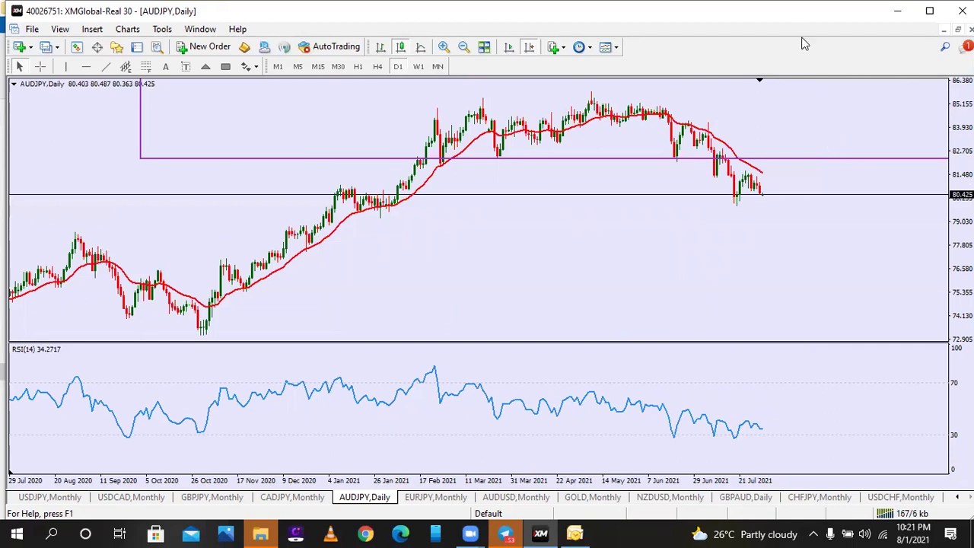
Draw a rising trend line over the February to May 2021 price highs and a falling one over the RSI peaks from February to June
{"action": "left_click", "coordinate": [464, 47]}
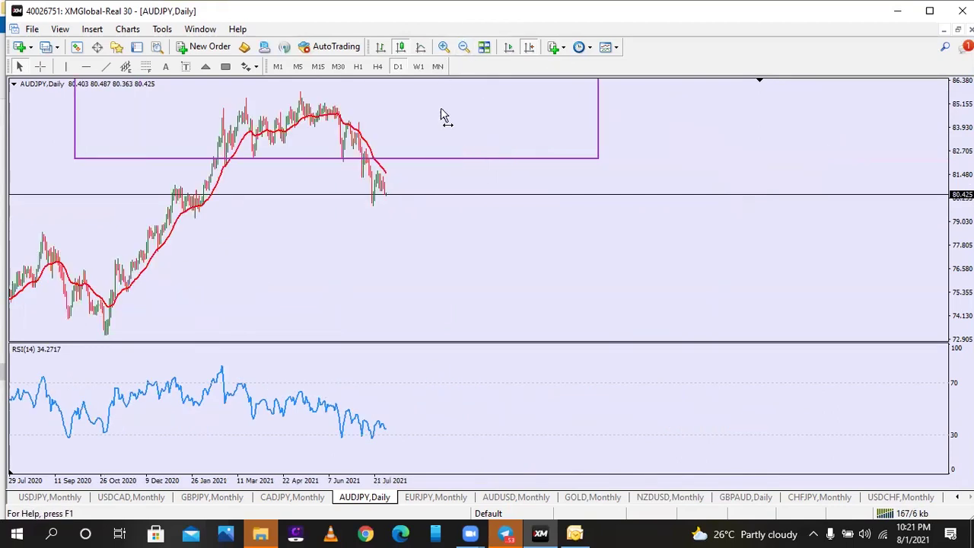
{"action": "key", "text": "minus"}
{"action": "left_click", "coordinate": [106, 66]}
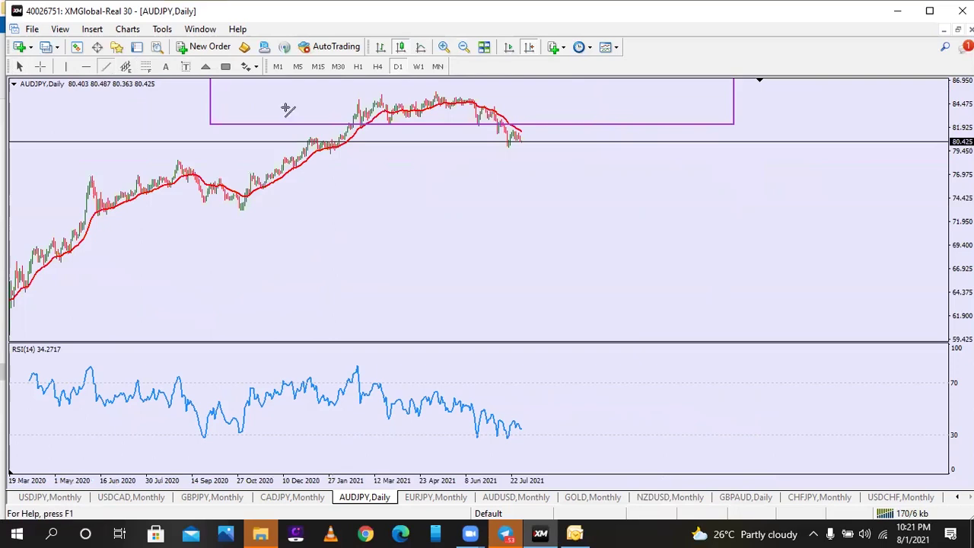
{"action": "left_click_drag", "start_coordinate": [355, 100], "coordinate": [454, 85]}
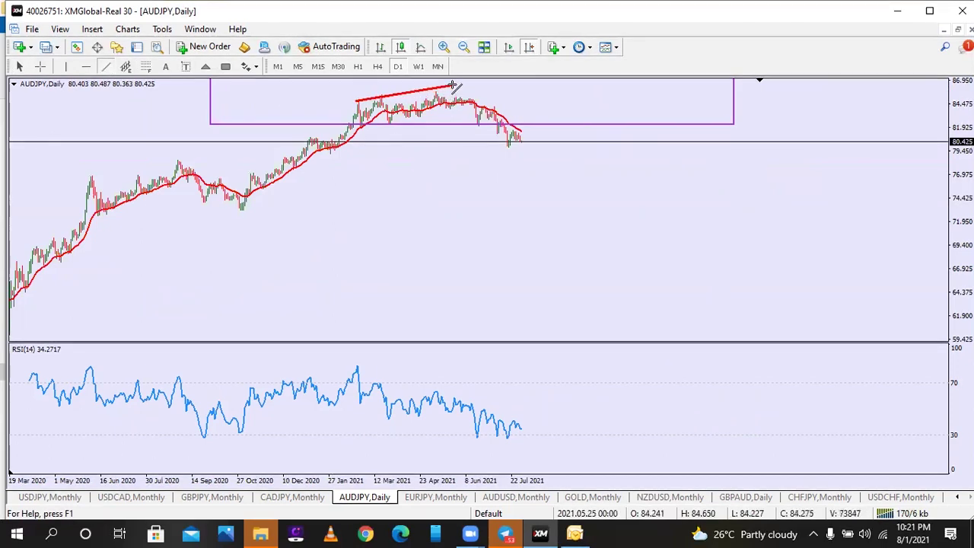
{"action": "left_click", "coordinate": [105, 67]}
{"action": "mouse_move", "coordinate": [354, 368]}
{"action": "left_mouse_down"}
{"action": "mouse_move", "coordinate": [476, 391]}
{"action": "mouse_move", "coordinate": [524, 413]}
{"action": "mouse_move", "coordinate": [475, 402]}
{"action": "left_mouse_up"}
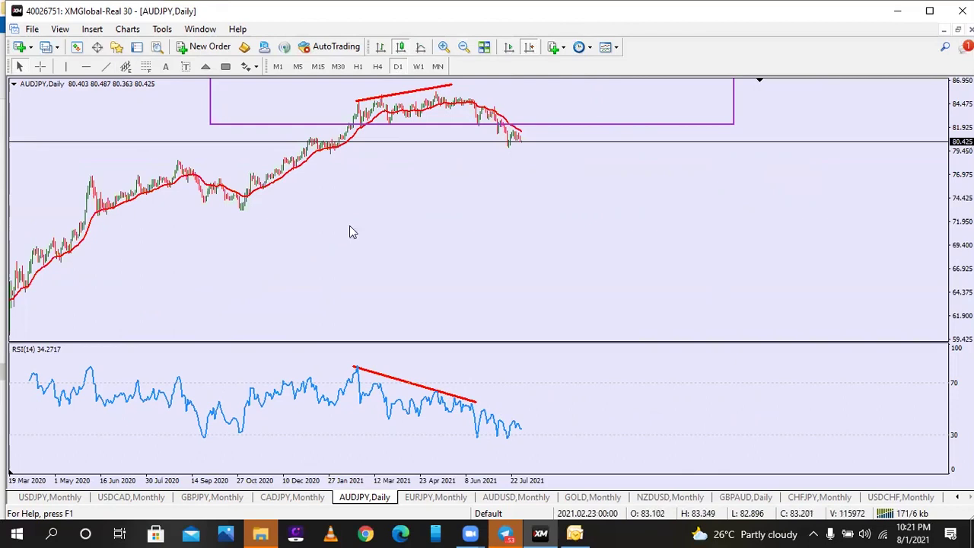
Place a horizontal line at 82.016 along the low at the start of March 2021 on the daily AUDJPY chart
{"action": "left_click", "coordinate": [441, 47]}
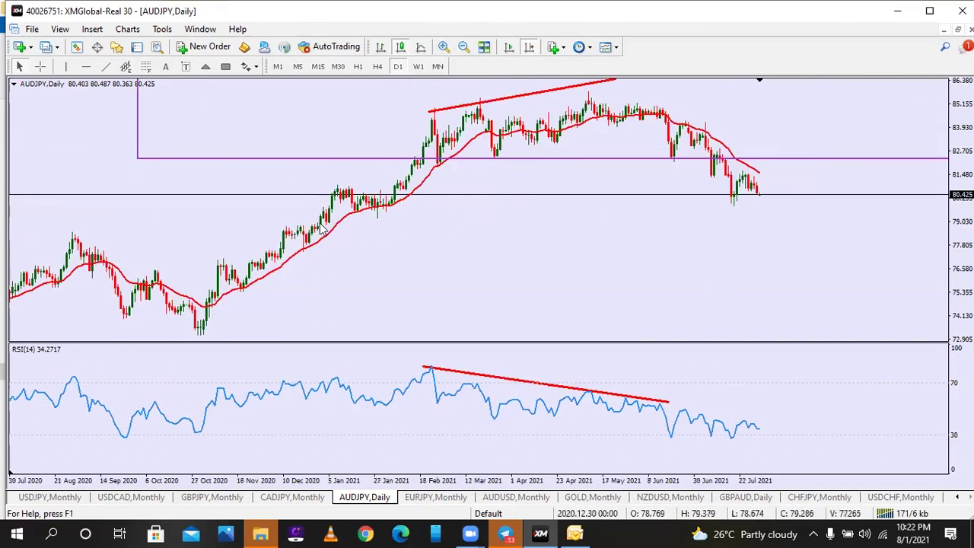
{"action": "left_click", "coordinate": [40, 67]}
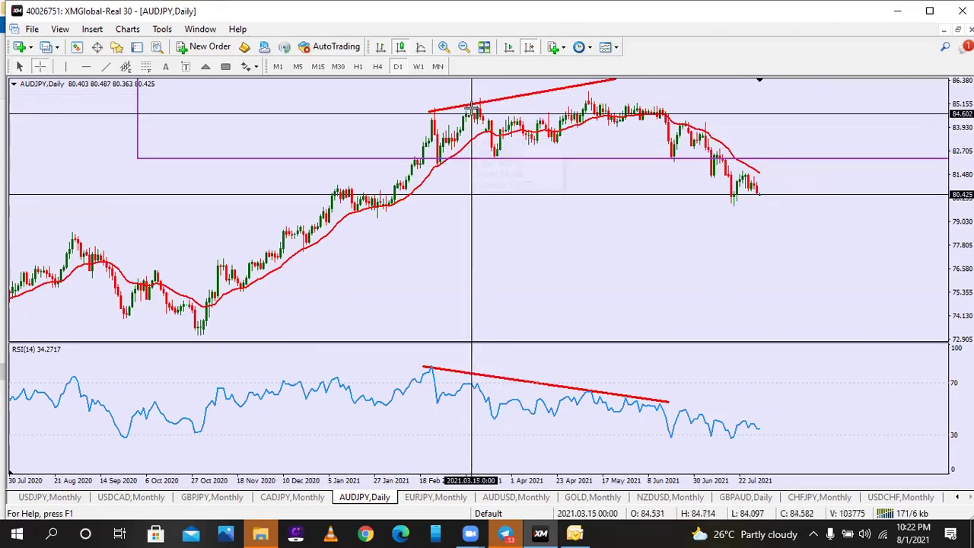
{"action": "left_click", "coordinate": [530, 165]}
{"action": "scroll", "coordinate": [530, 163], "scroll_direction": "up", "scroll_amount": 2}
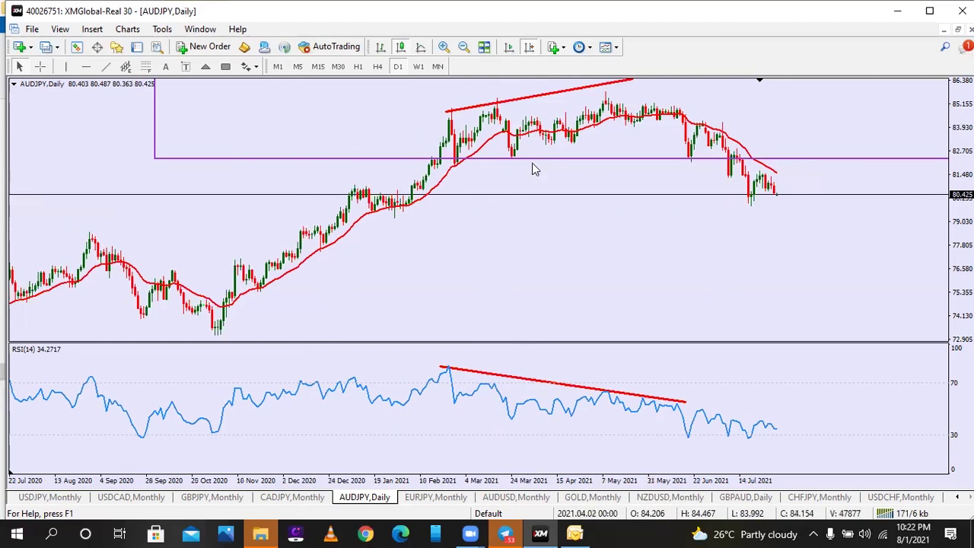
{"action": "left_click", "coordinate": [86, 66]}
{"action": "left_click", "coordinate": [459, 164]}
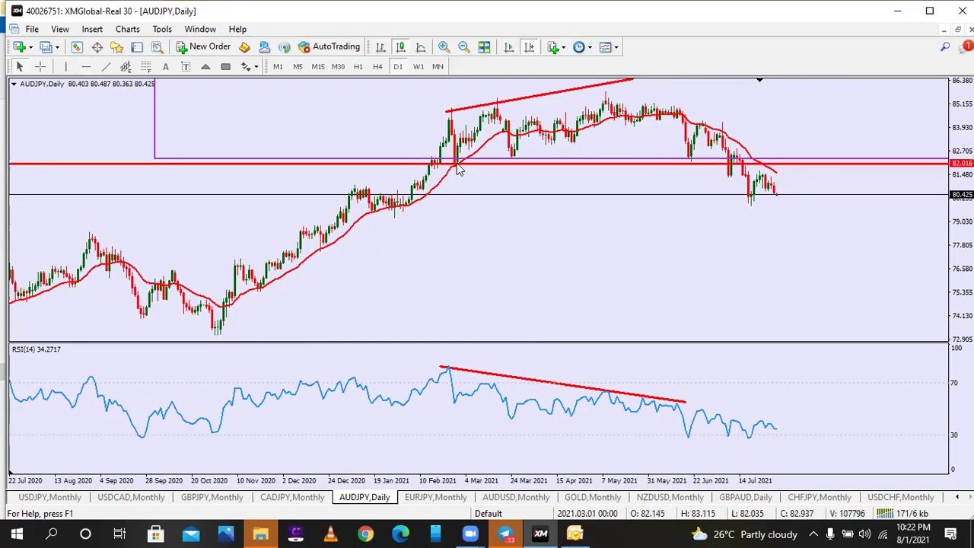
Compare the weekly and daily AUDJPY charts and place a horizontal line at 79.869 along the July 2021 low on the weekly one
{"action": "left_click", "coordinate": [418, 67]}
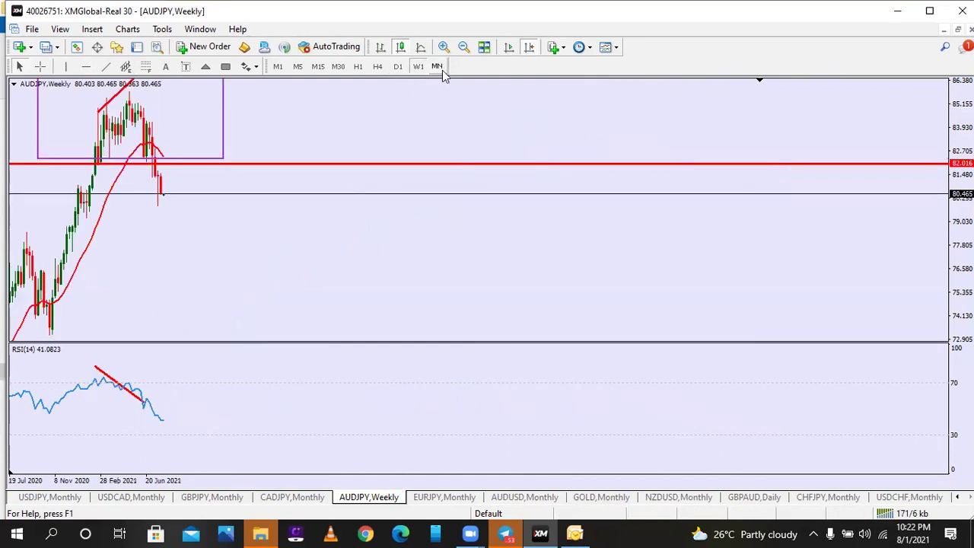
{"action": "left_click", "coordinate": [398, 67]}
{"action": "left_click", "coordinate": [418, 67]}
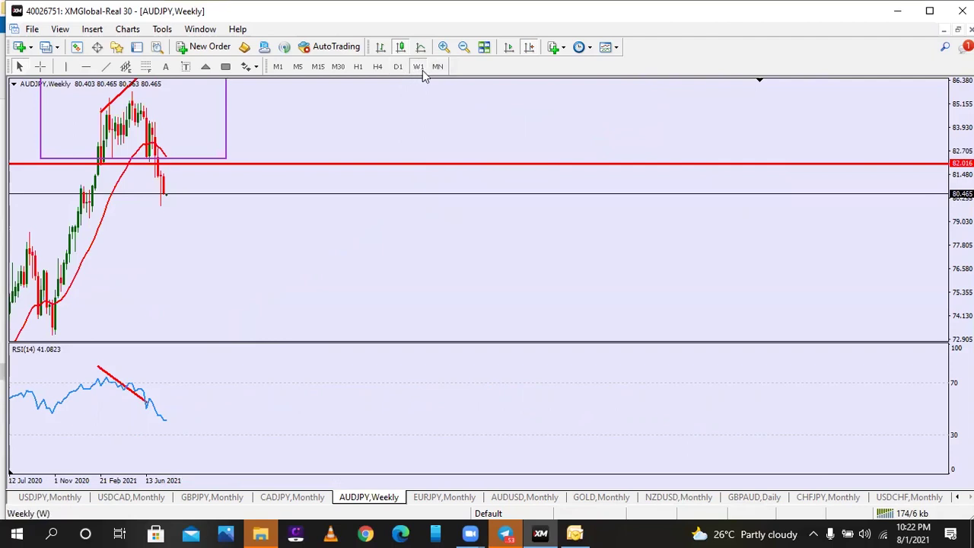
{"action": "left_click", "coordinate": [398, 67]}
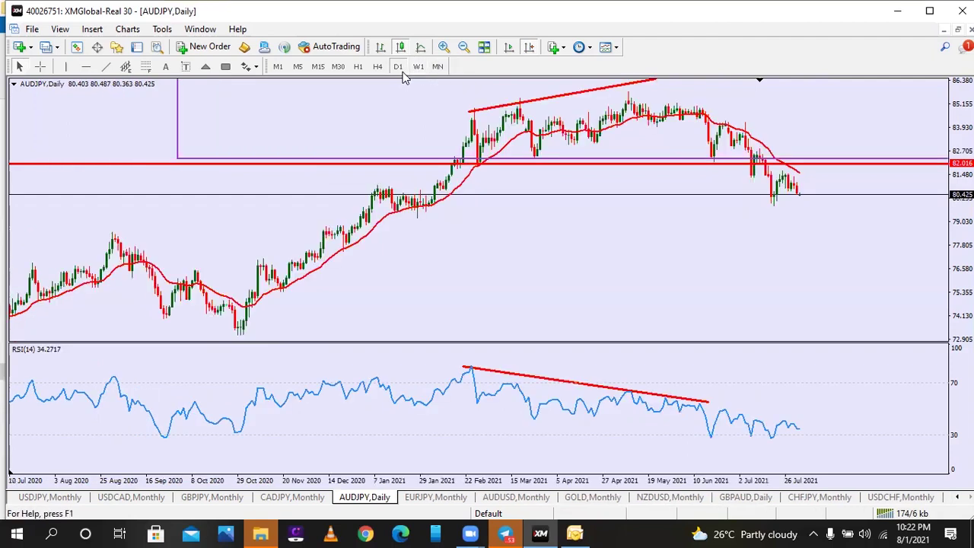
{"action": "left_click", "coordinate": [412, 70]}
{"action": "left_click", "coordinate": [86, 66]}
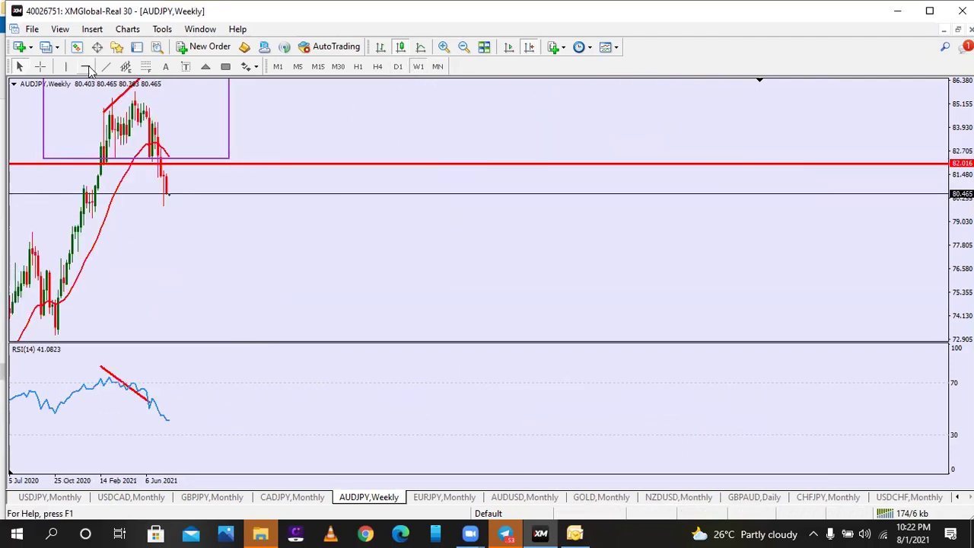
{"action": "left_click", "coordinate": [164, 204]}
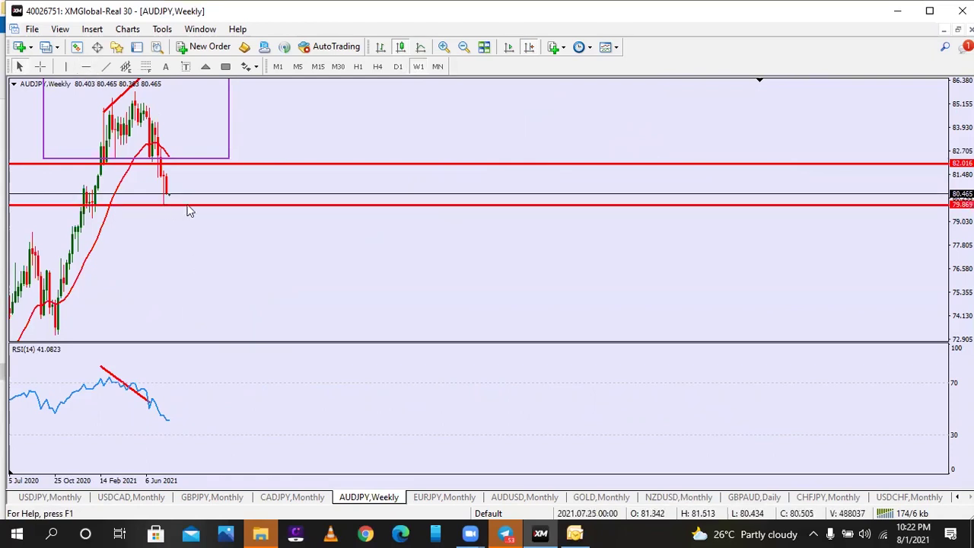
Return AUDJPY to the daily timeframe, remove the 82.016 and 79.869 horizontal lines and apply the Naked template
{"action": "left_click", "coordinate": [398, 67]}
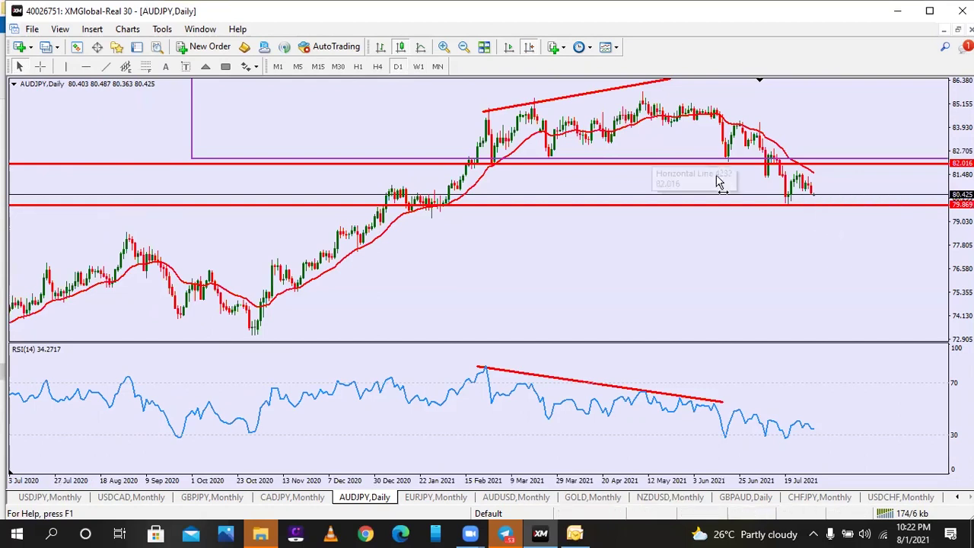
{"action": "left_click_drag", "start_coordinate": [612, 187], "coordinate": [560, 187]}
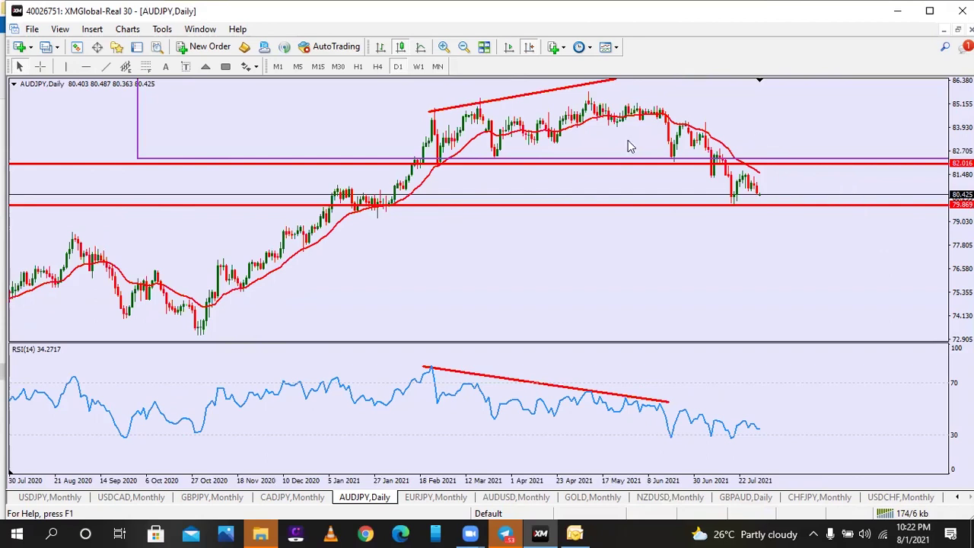
{"action": "key", "text": "BackSpace"}
{"action": "key", "text": "BackSpace"}
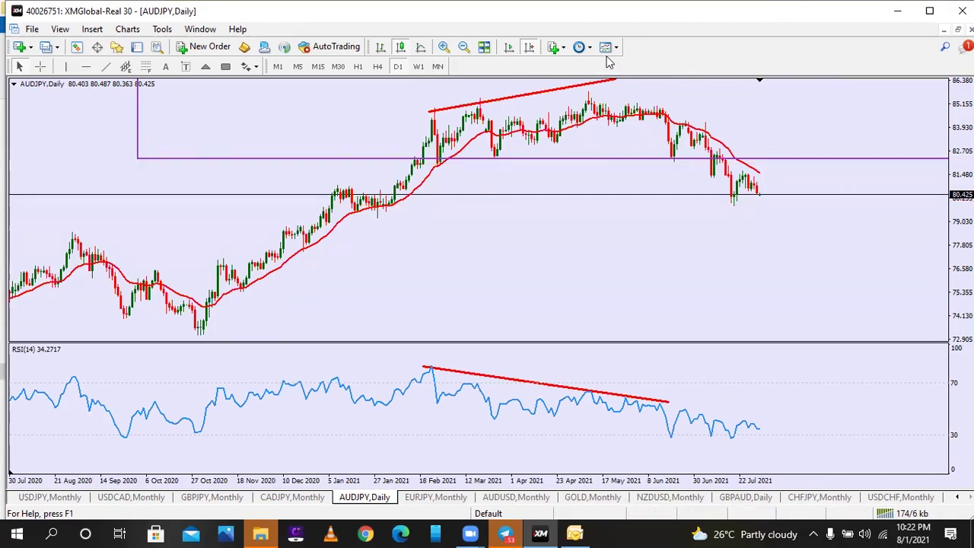
{"action": "left_click", "coordinate": [606, 47]}
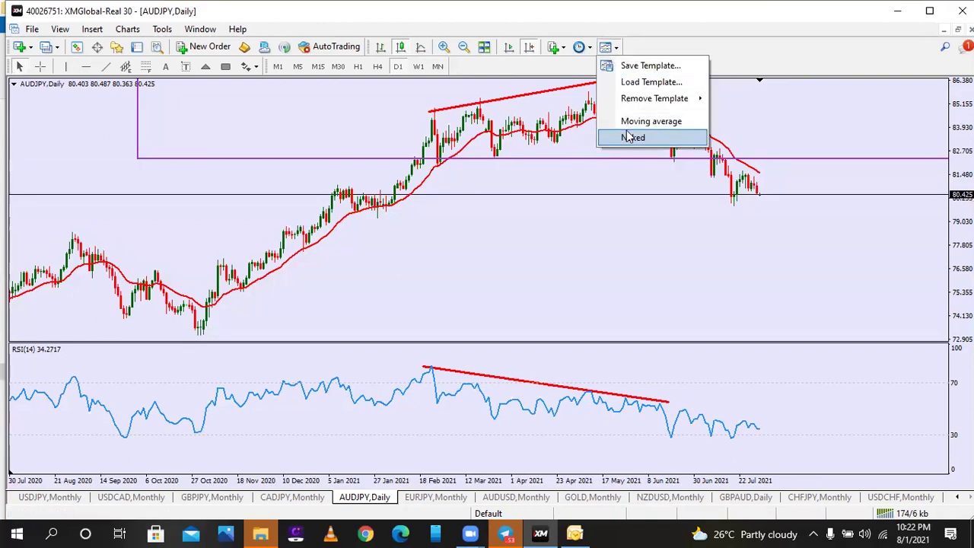
{"action": "left_click", "coordinate": [632, 137]}
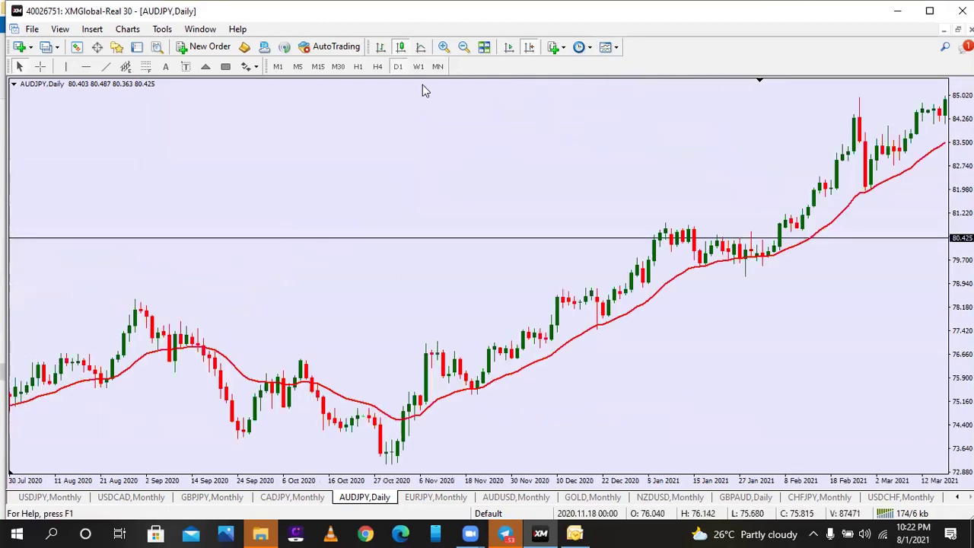
Switch AUDJPY to the monthly timeframe and place horizontal lines at 72.856 below the late 2020 lows and at 59.771 at the March 2020 low
{"action": "left_click", "coordinate": [523, 55]}
{"action": "left_click", "coordinate": [437, 67]}
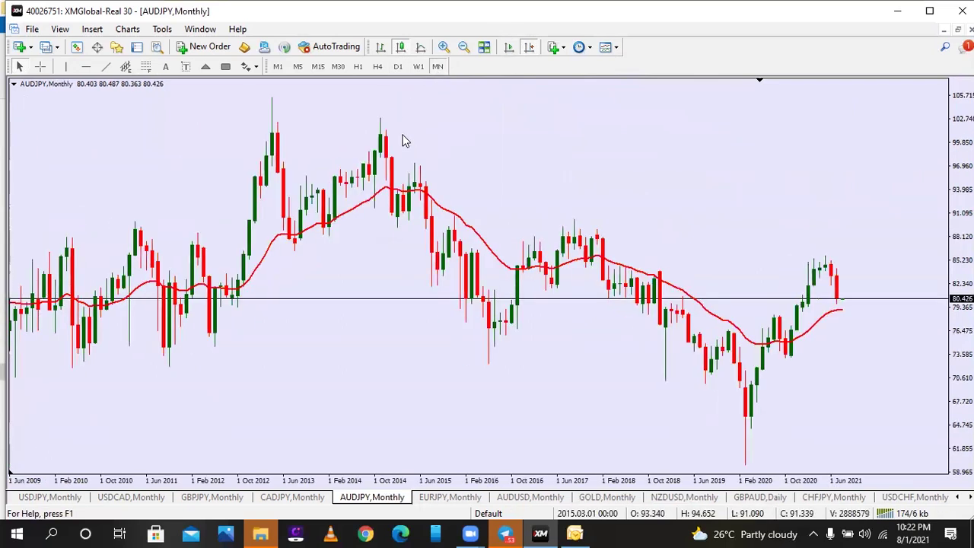
{"action": "left_click", "coordinate": [86, 66]}
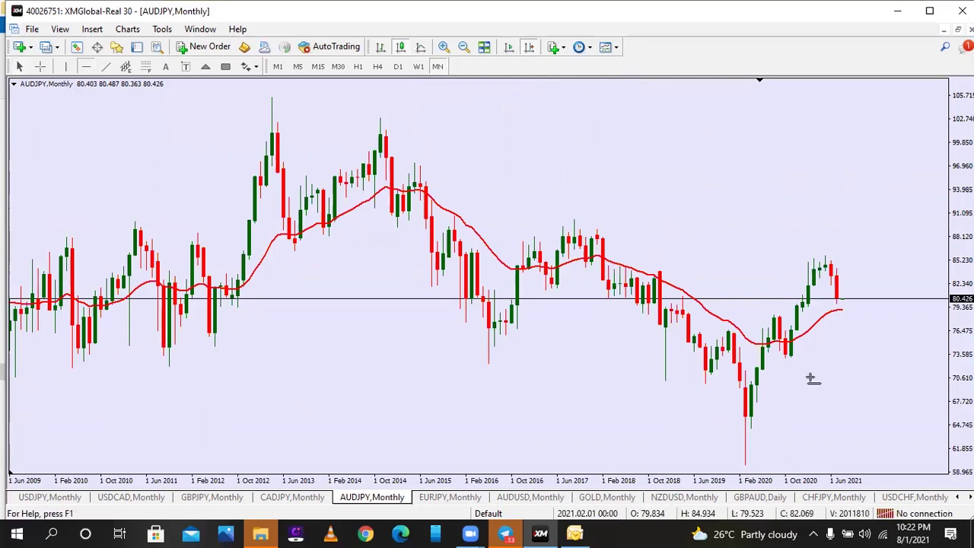
{"action": "left_click", "coordinate": [791, 360]}
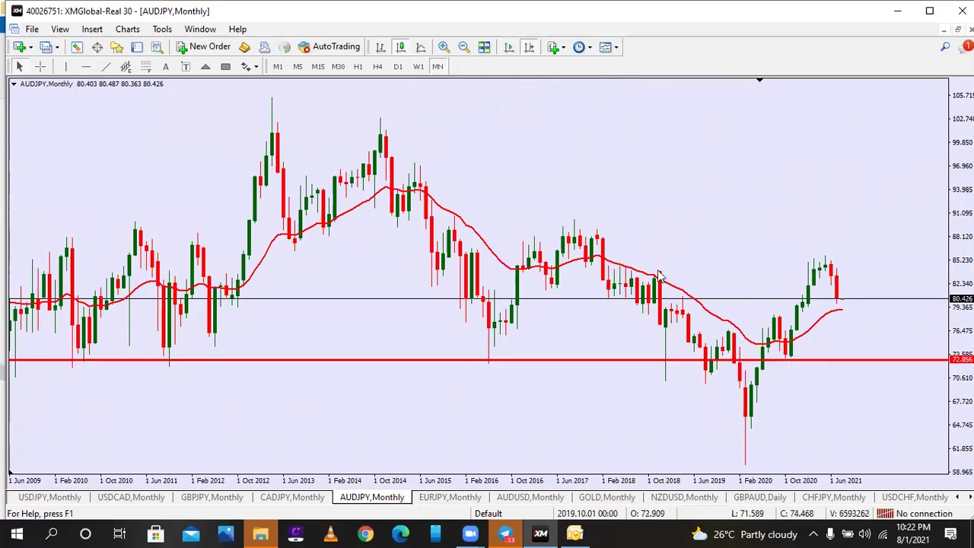
{"action": "left_click", "coordinate": [86, 66]}
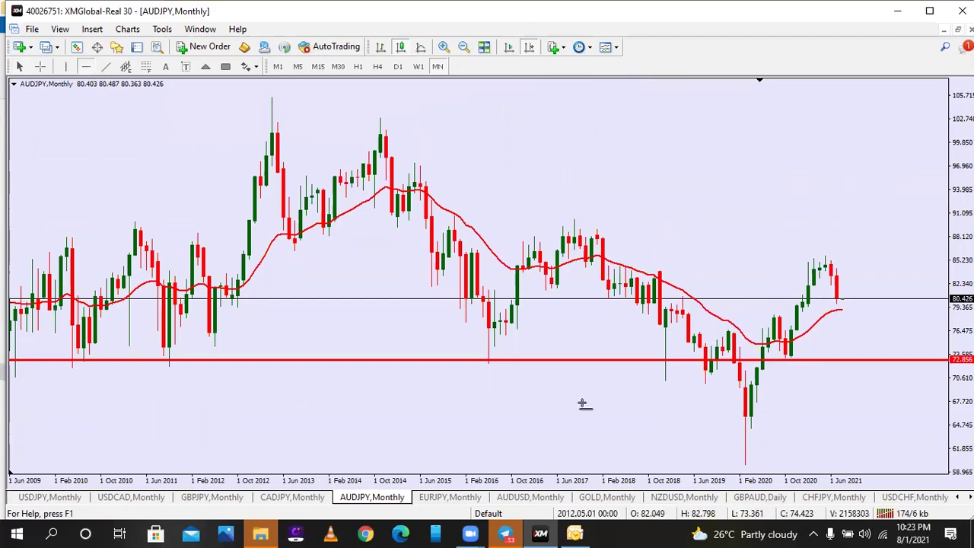
{"action": "left_click", "coordinate": [745, 464]}
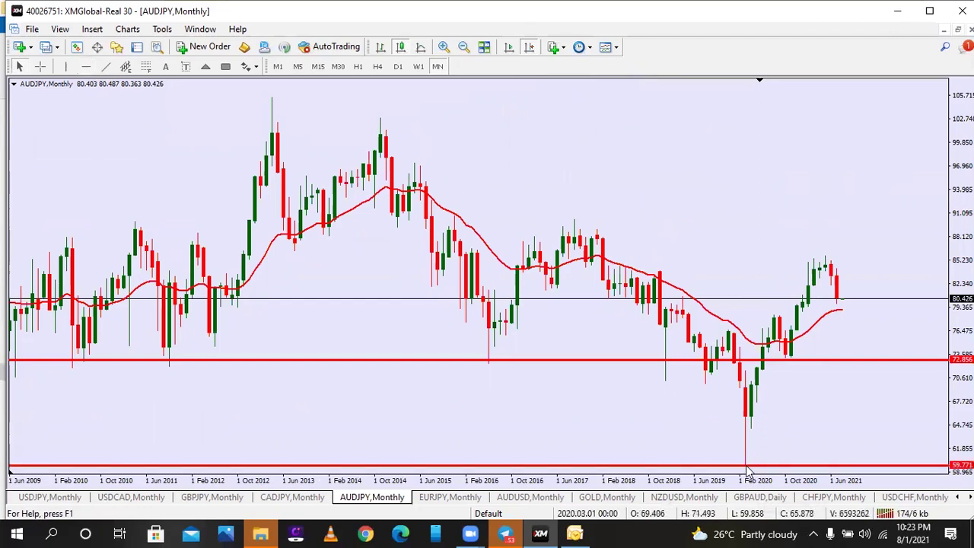
Mark the moving average near 79.2 with a thin rectangle at the latest candles on the monthly AUDJPY chart
{"action": "left_click_drag", "start_coordinate": [847, 434], "coordinate": [735, 435]}
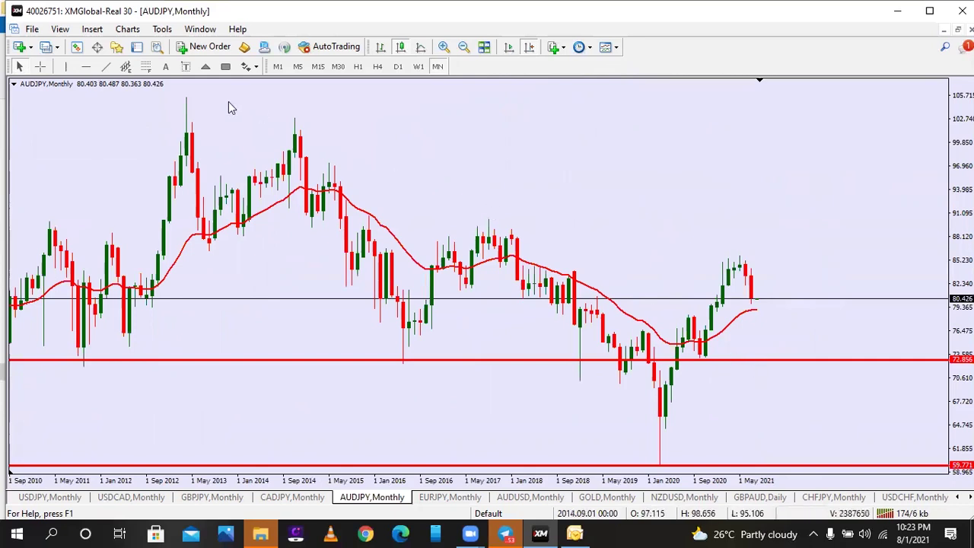
{"action": "left_click", "coordinate": [225, 66]}
{"action": "left_click_drag", "start_coordinate": [739, 310], "coordinate": [794, 309]}
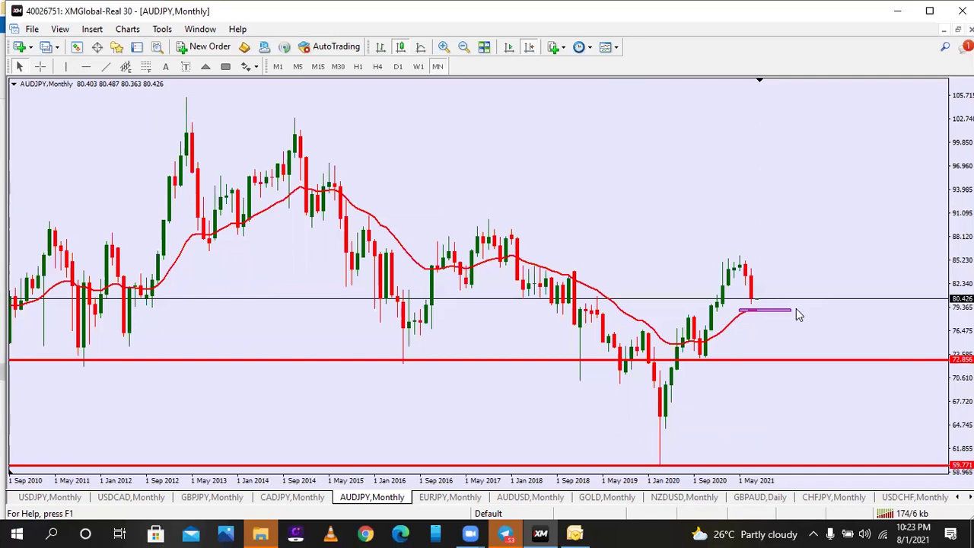
Sketch a trendline zigzag from the June 2021 high down to the rectangle, up to about 82.1 and down to about 75.4
{"action": "left_click", "coordinate": [106, 67]}
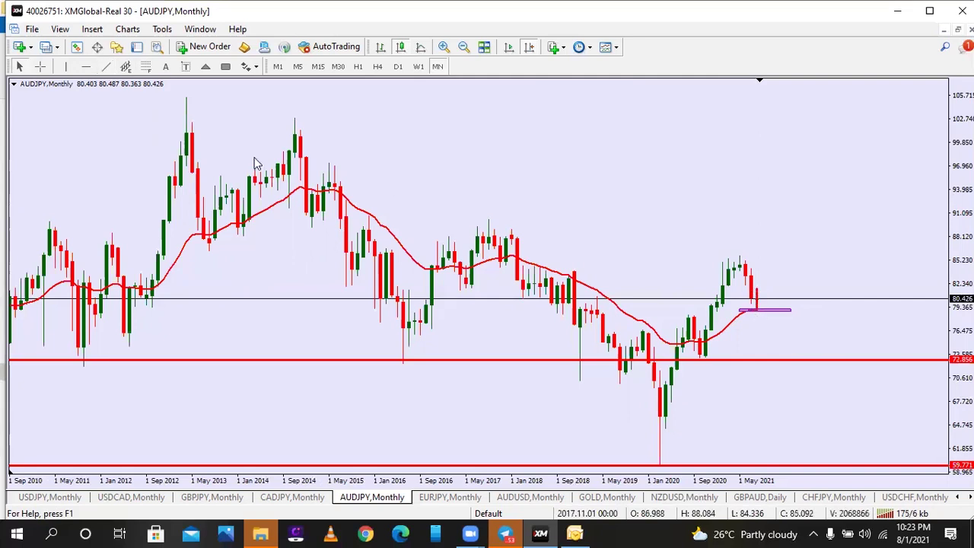
{"action": "left_click", "coordinate": [106, 67]}
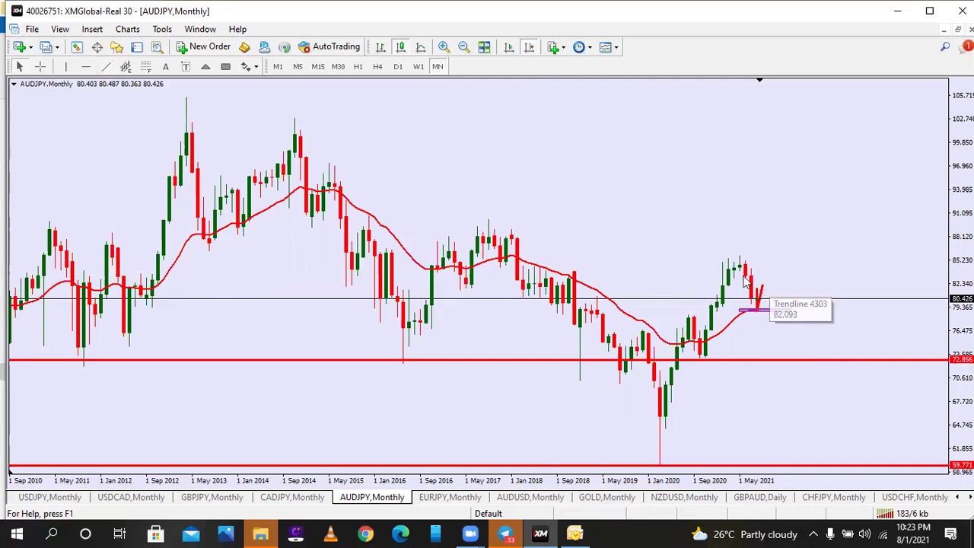
{"action": "left_click", "coordinate": [108, 67]}
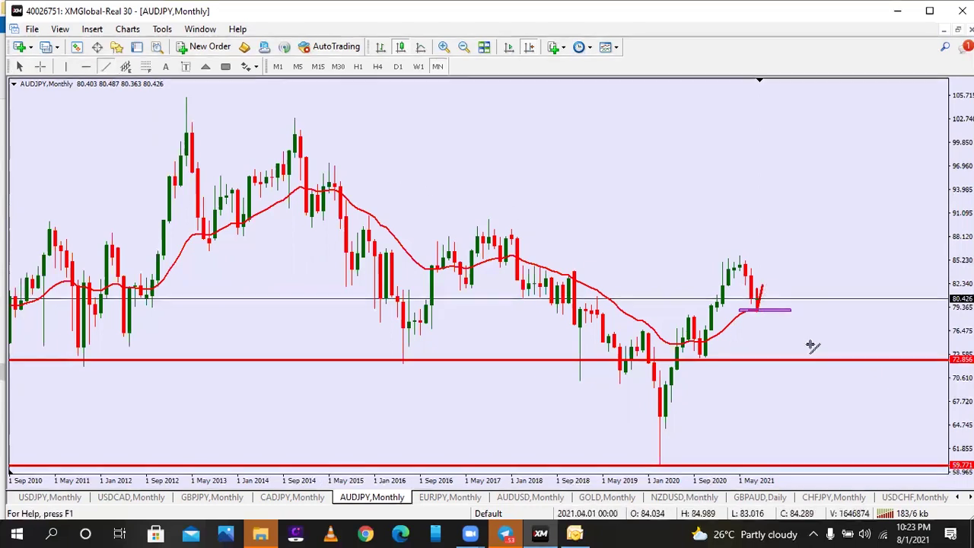
{"action": "left_click_drag", "start_coordinate": [761, 286], "coordinate": [786, 342]}
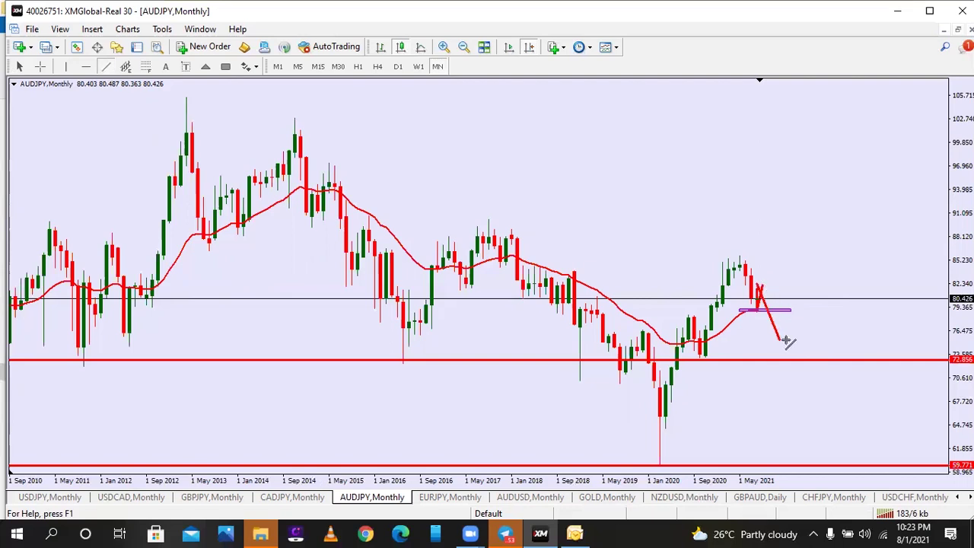
{"action": "double_click", "coordinate": [764, 299]}
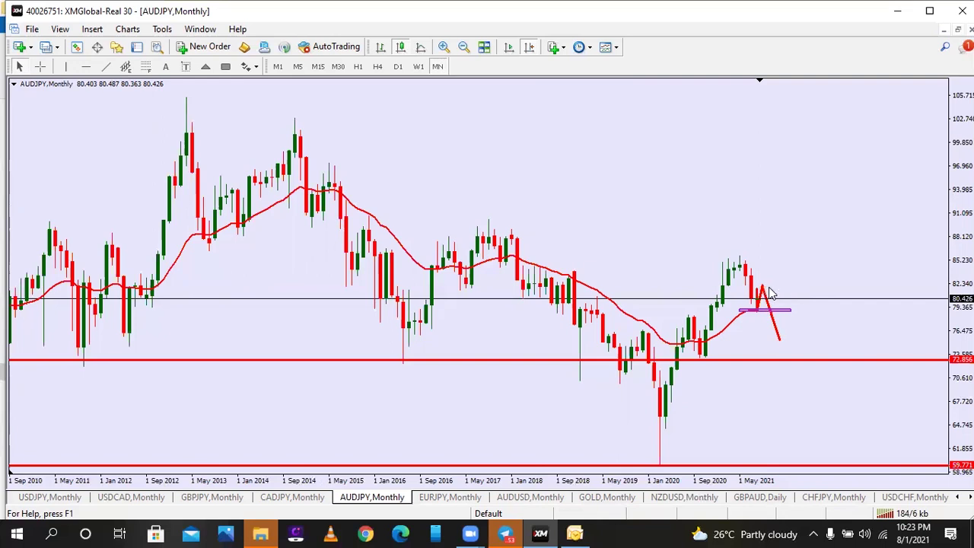
{"action": "left_click_drag", "start_coordinate": [757, 310], "coordinate": [748, 263]}
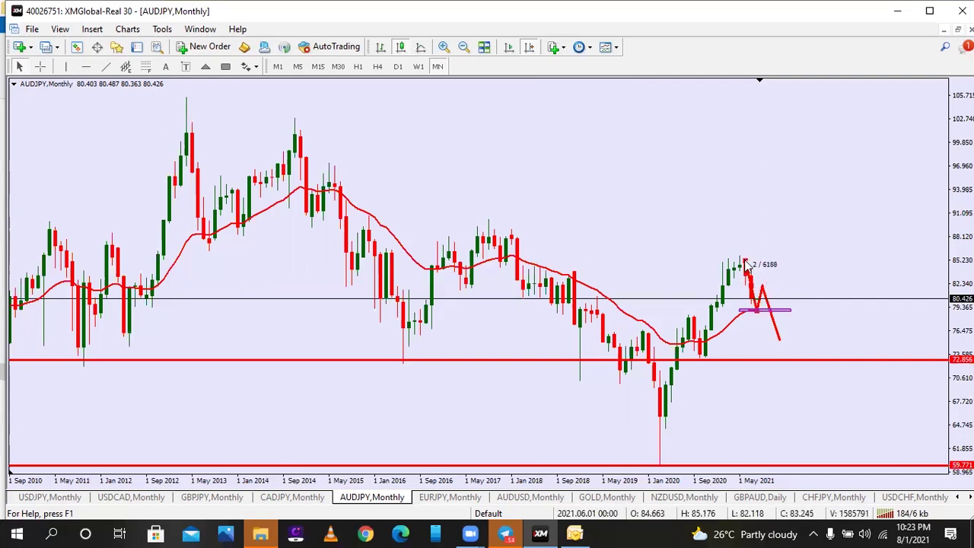
On the daily timeframe, widen the chart's empty right margin and steepen the projected trendlines to rise to about 82.5 and fall to about 75.8
{"action": "left_click", "coordinate": [397, 66]}
{"action": "left_click", "coordinate": [509, 48]}
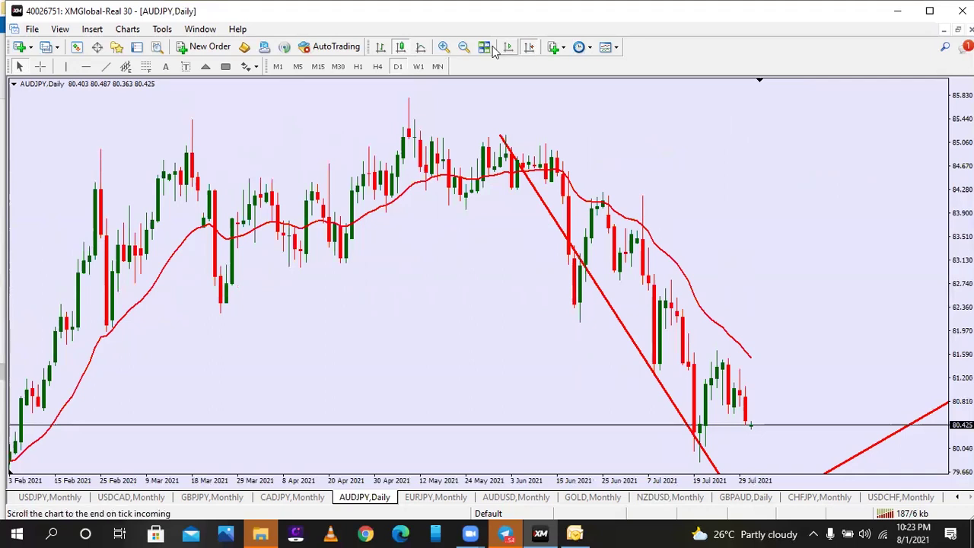
{"action": "left_click", "coordinate": [463, 47]}
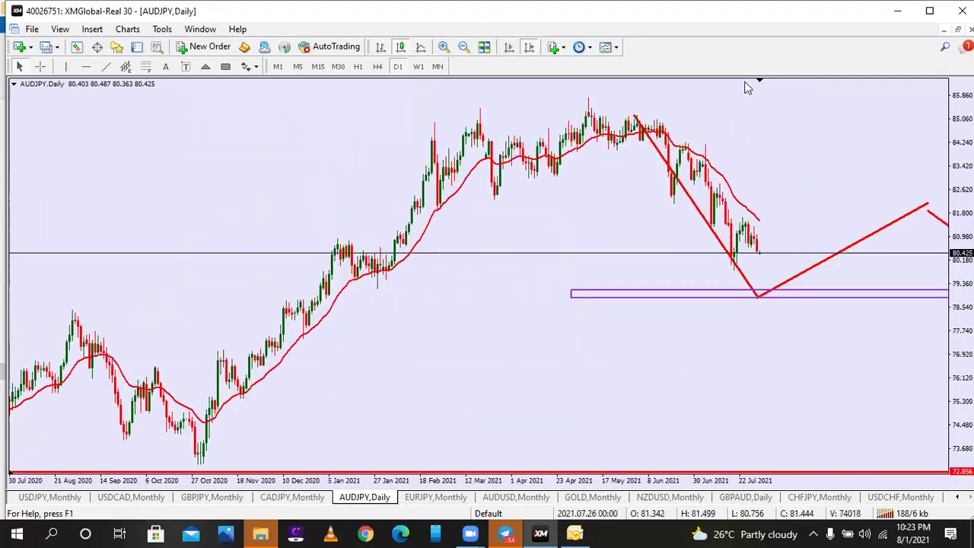
{"action": "left_click_drag", "start_coordinate": [760, 81], "coordinate": [599, 103]}
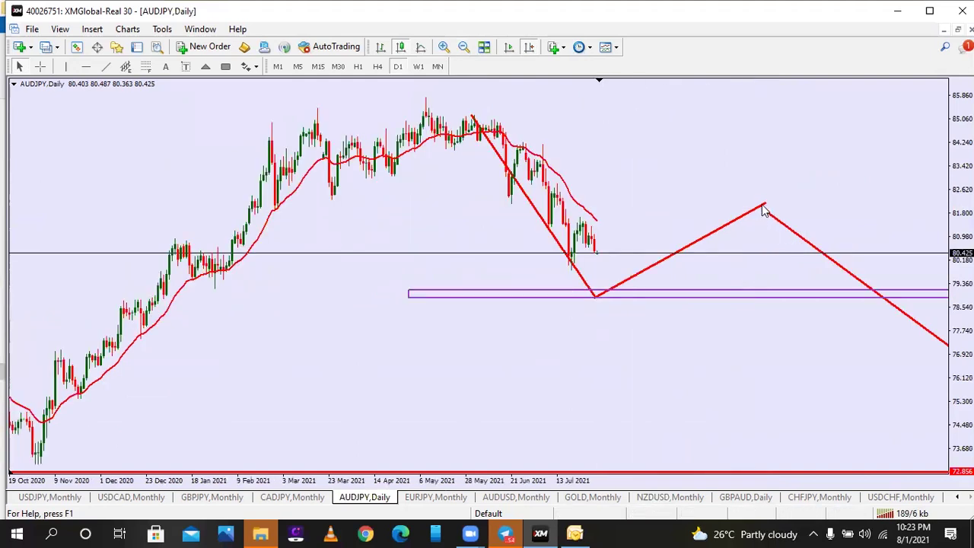
{"action": "left_click_drag", "start_coordinate": [767, 205], "coordinate": [640, 198]}
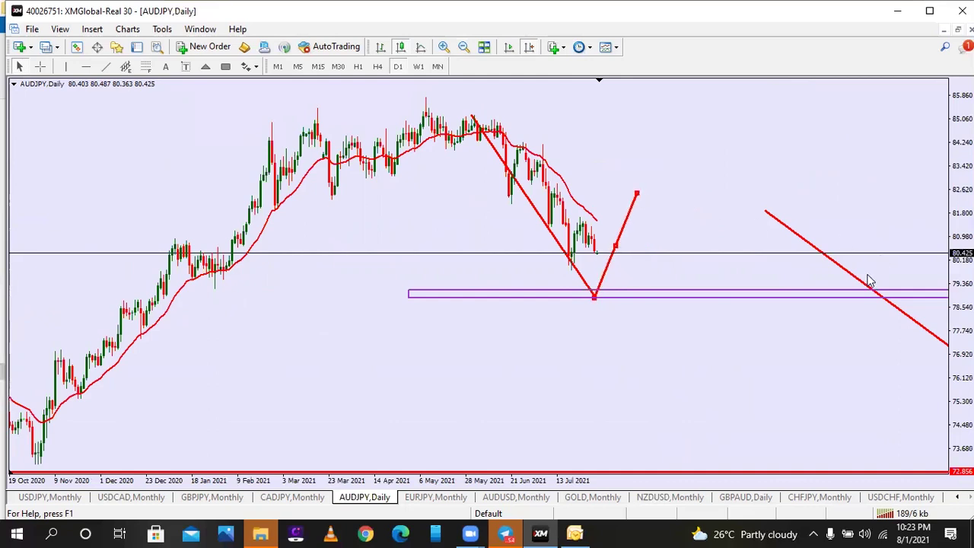
{"action": "left_click_drag", "start_coordinate": [892, 305], "coordinate": [774, 296]}
{"action": "left_click_drag", "start_coordinate": [901, 386], "coordinate": [731, 390]}
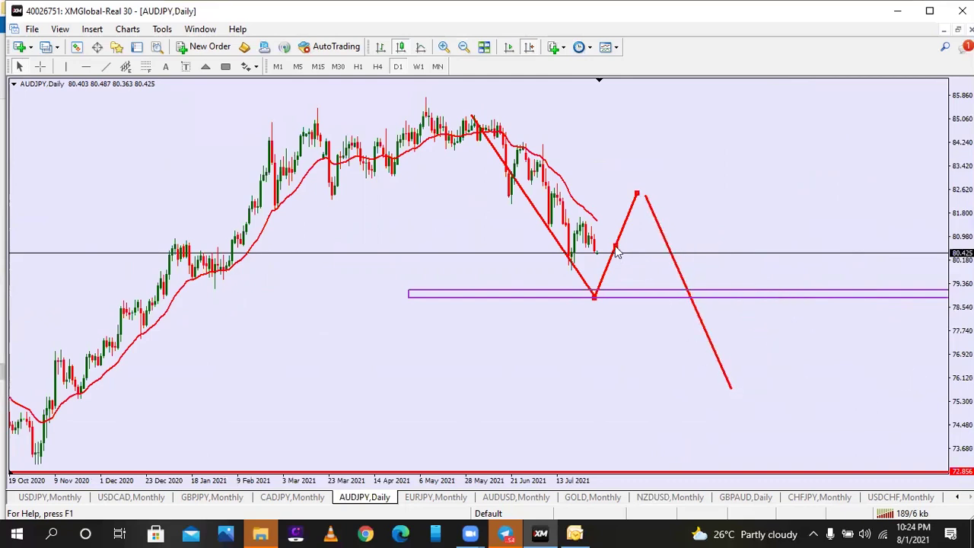
Return AUDJPY to the monthly timeframe and delete the projected rising and final falling trendlines
{"action": "left_click", "coordinate": [437, 66]}
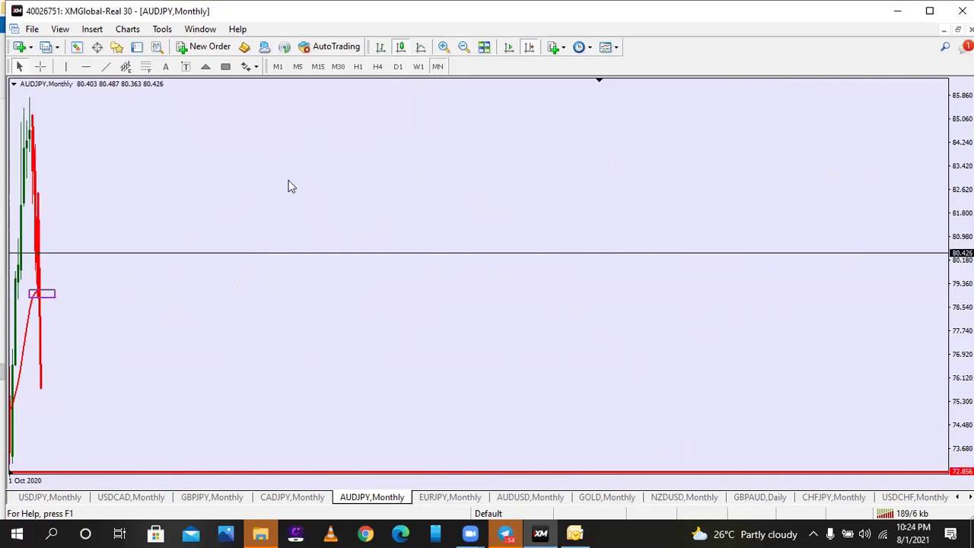
{"action": "left_click", "coordinate": [439, 53]}
{"action": "left_click", "coordinate": [439, 53]}
{"action": "left_click", "coordinate": [439, 52]}
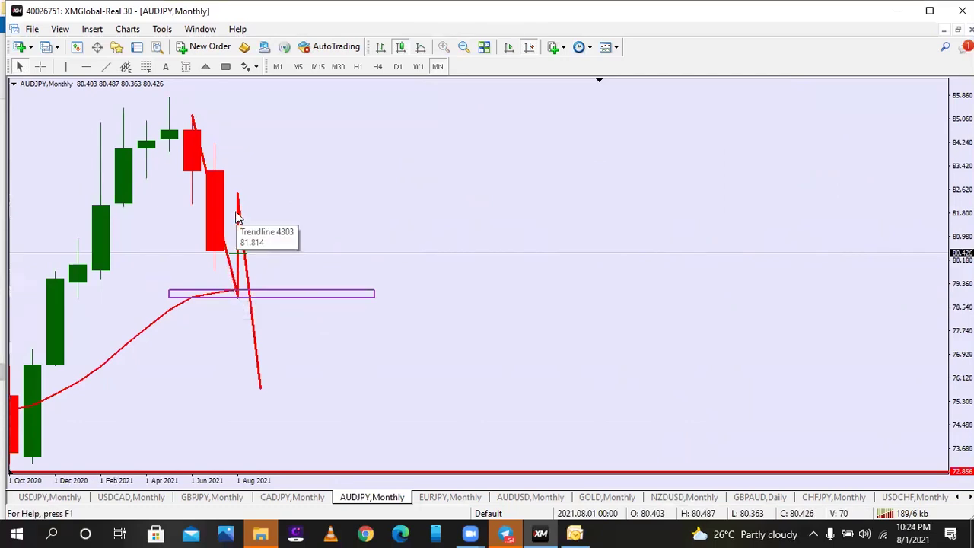
{"action": "key", "text": "BackSpace"}
{"action": "key", "text": "BackSpace"}
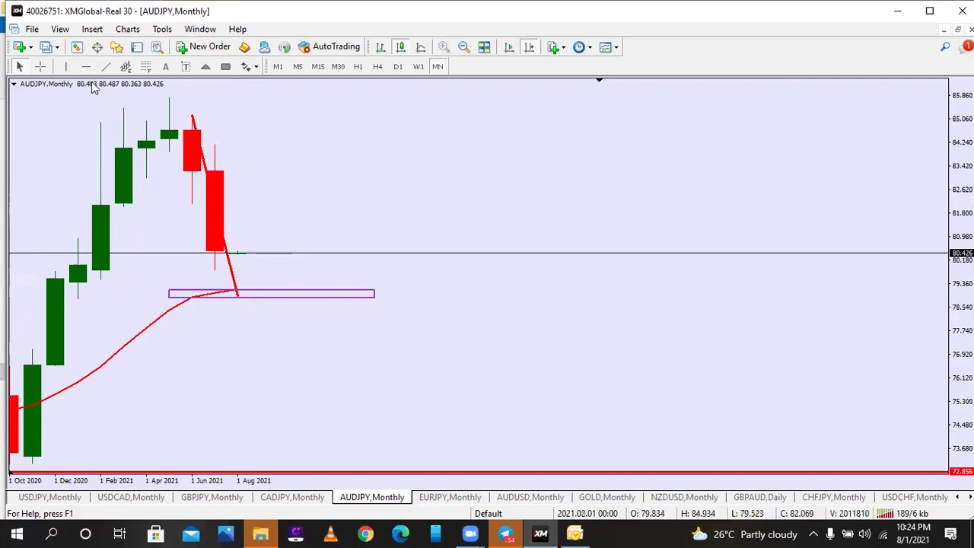
Try a thin rectangle at about 81.3 from the July 2021 candle, then remove both rectangles and the remaining trendline
{"action": "left_click", "coordinate": [226, 69]}
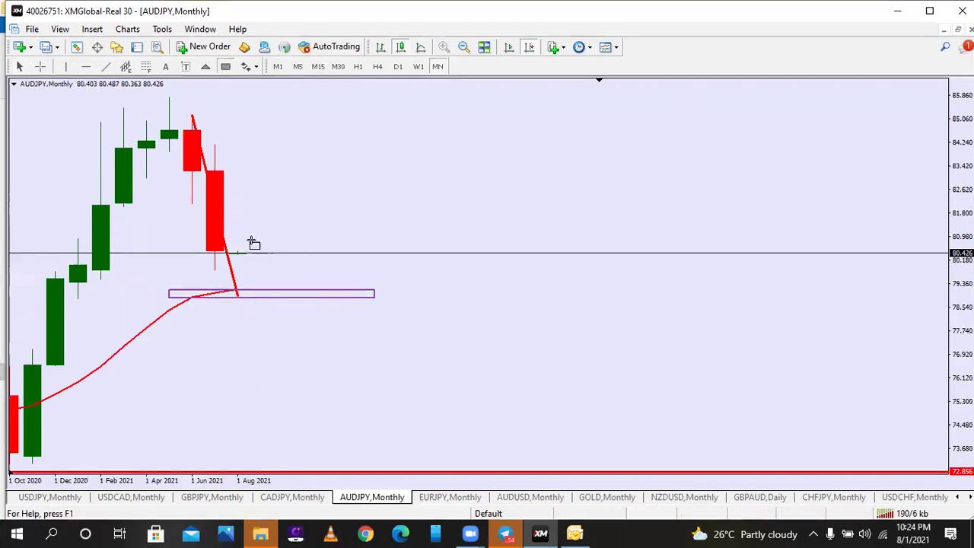
{"action": "mouse_move", "coordinate": [215, 226]}
{"action": "left_mouse_down"}
{"action": "mouse_move", "coordinate": [283, 239]}
{"action": "mouse_move", "coordinate": [399, 231]}
{"action": "left_mouse_up"}
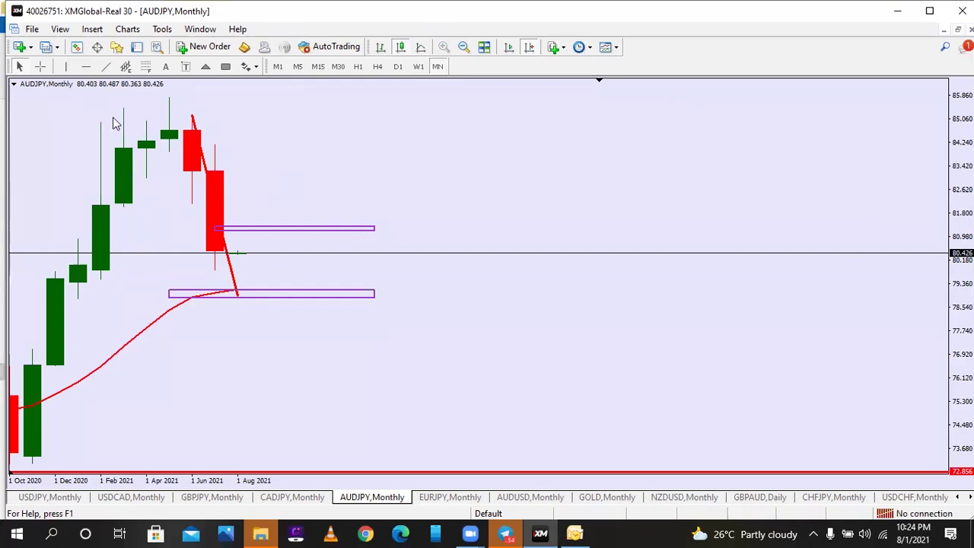
{"action": "key", "text": "BackSpace"}
{"action": "key", "text": "BackSpace"}
{"action": "key", "text": "BackSpace"}
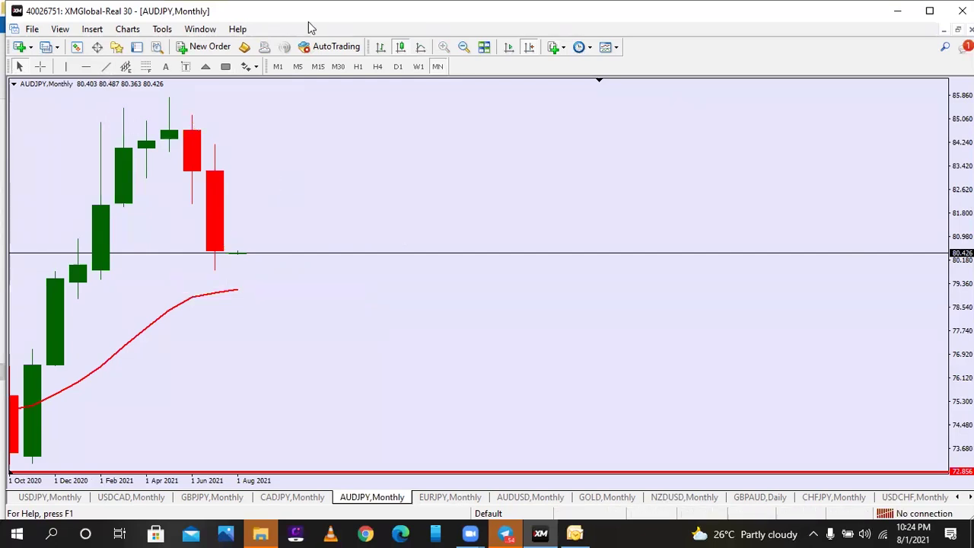
On the daily AUDJPY chart, place a horizontal line at 79.779 along the July low and draw a trendline from current price to about 78.6
{"action": "left_click", "coordinate": [397, 67]}
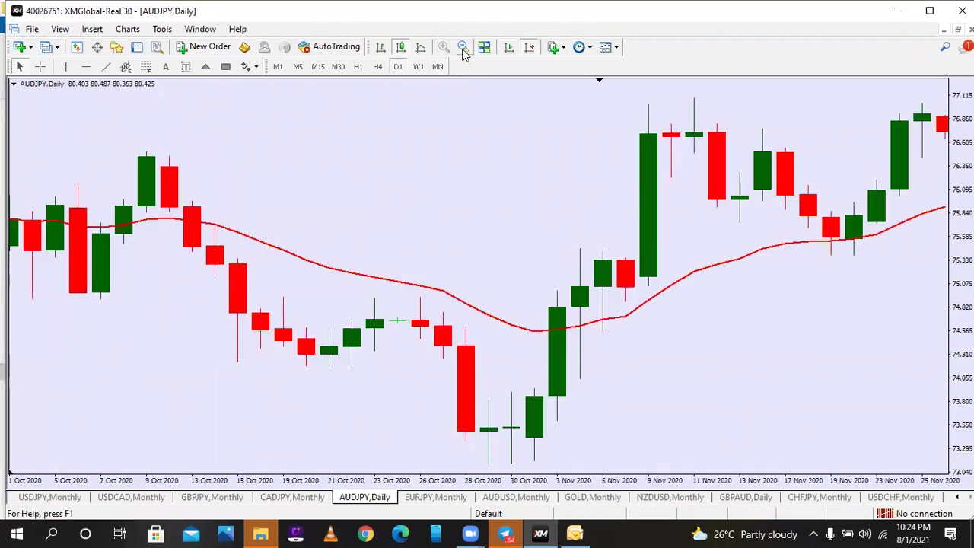
{"action": "left_click", "coordinate": [463, 48]}
{"action": "left_click", "coordinate": [528, 48]}
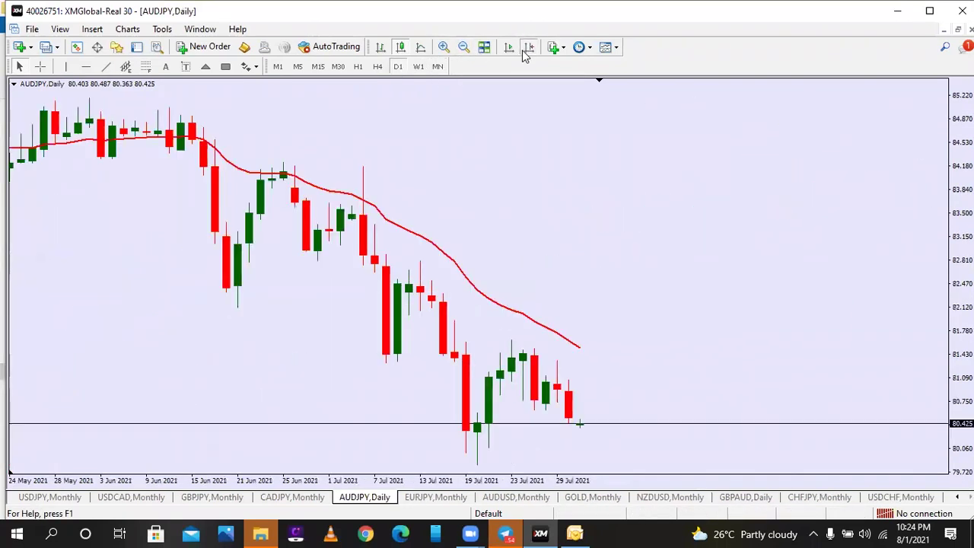
{"action": "left_click", "coordinate": [464, 47]}
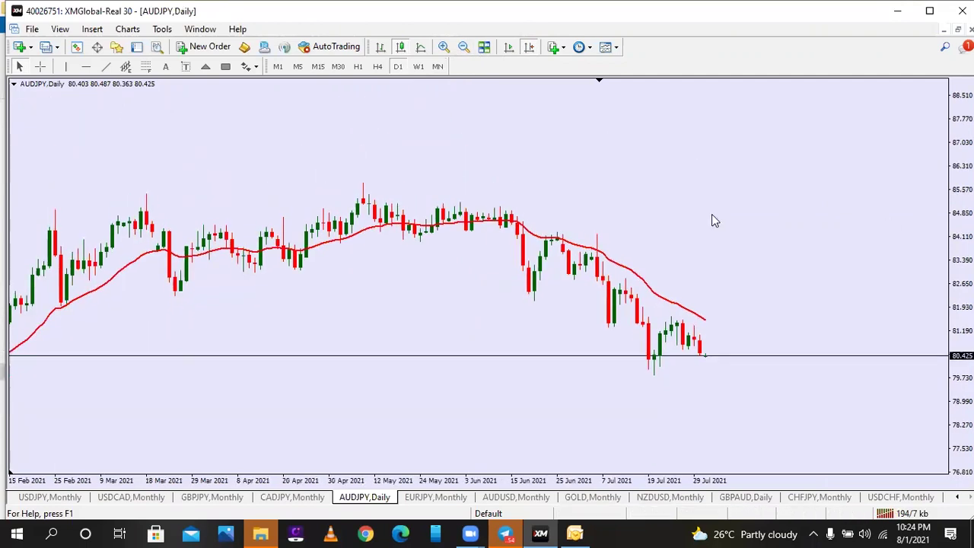
{"action": "left_click_drag", "start_coordinate": [712, 214], "coordinate": [446, 200]}
{"action": "left_click", "coordinate": [86, 66]}
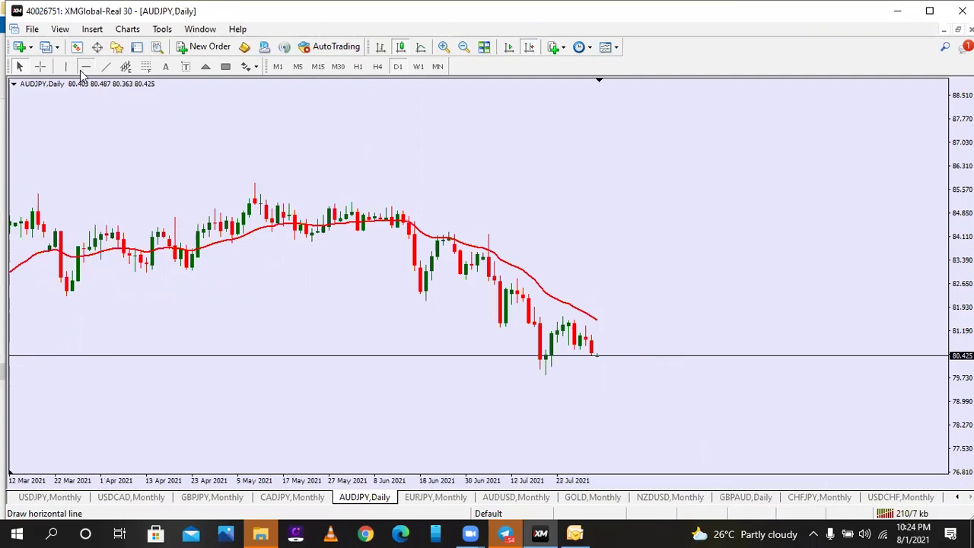
{"action": "left_click", "coordinate": [547, 375]}
{"action": "left_click", "coordinate": [107, 67]}
{"action": "left_click_drag", "start_coordinate": [597, 353], "coordinate": [613, 413]}
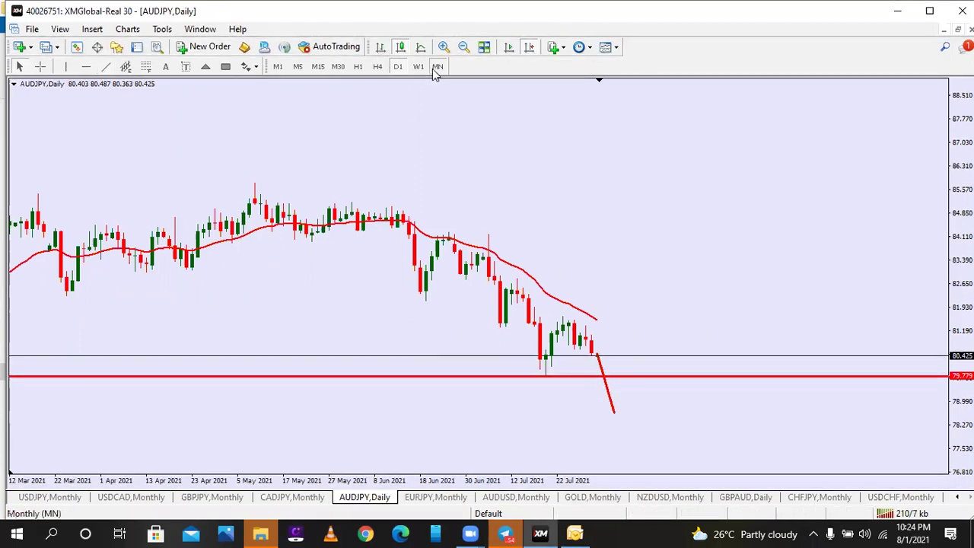
Mark the monthly moving average near 79.2 with a thin rectangle and end the daily chart's falling trendline on it
{"action": "left_click", "coordinate": [437, 67]}
{"action": "left_click", "coordinate": [224, 67]}
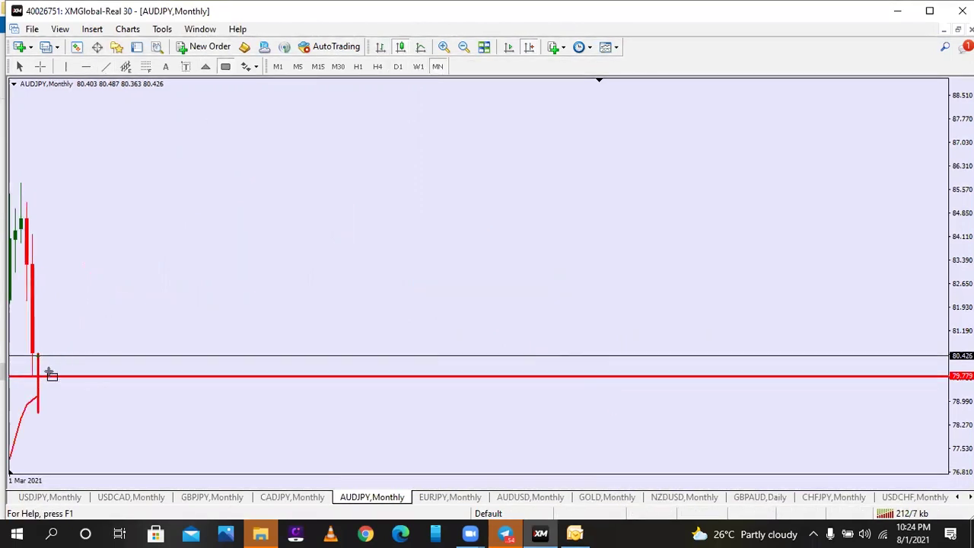
{"action": "left_click_drag", "start_coordinate": [20, 395], "coordinate": [61, 399]}
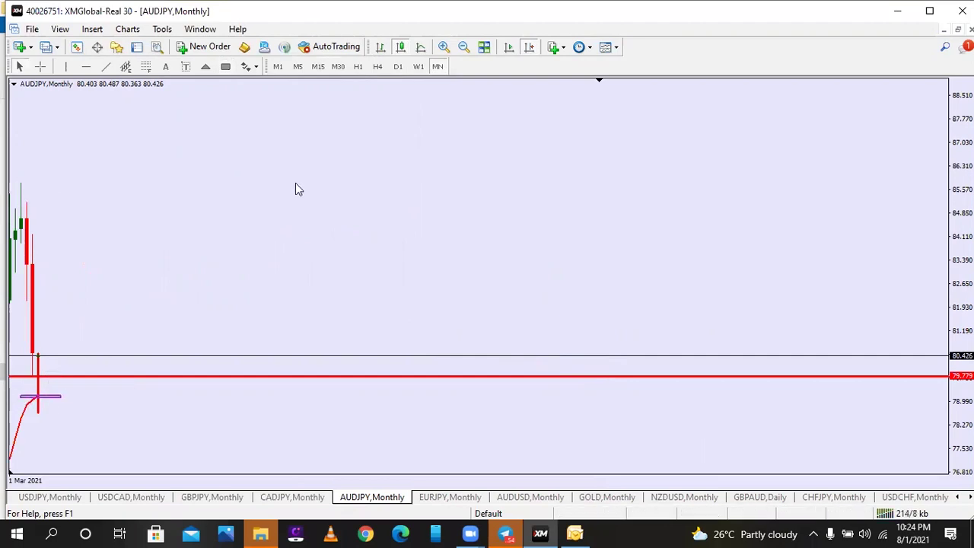
{"action": "left_click", "coordinate": [397, 67]}
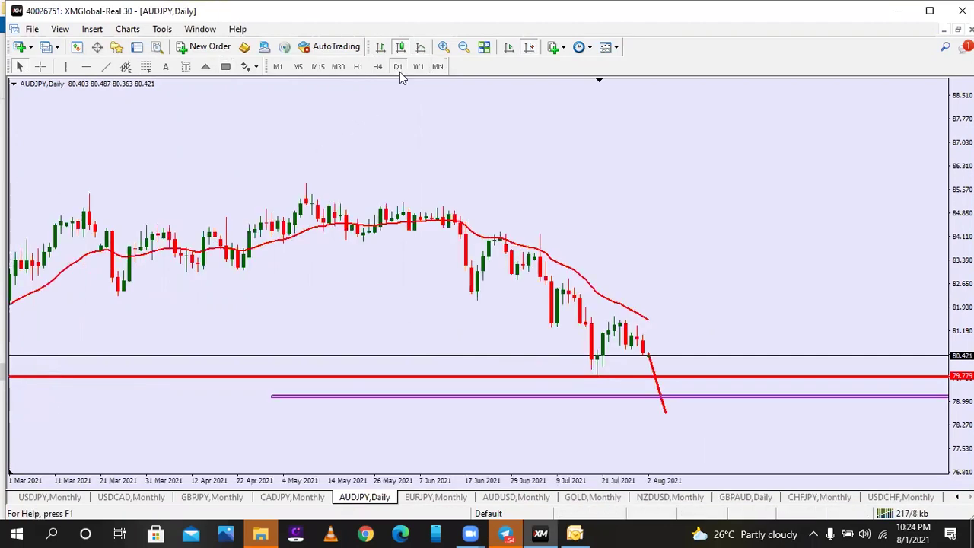
{"action": "left_click_drag", "start_coordinate": [665, 414], "coordinate": [660, 396]}
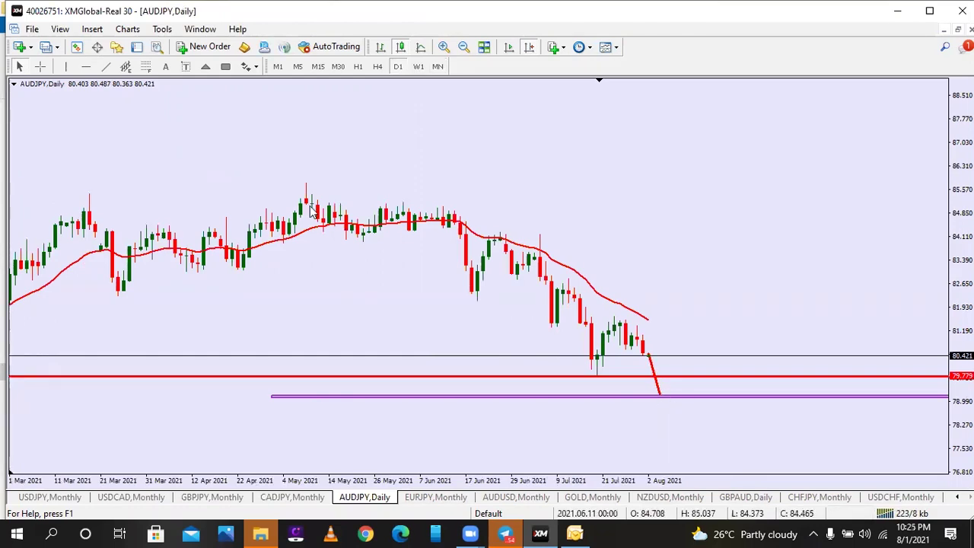
On the weekly chart, draw a trendline from the rectangle up to about 82.4 and mark the moving average there with a thin rectangle
{"action": "left_click", "coordinate": [106, 67]}
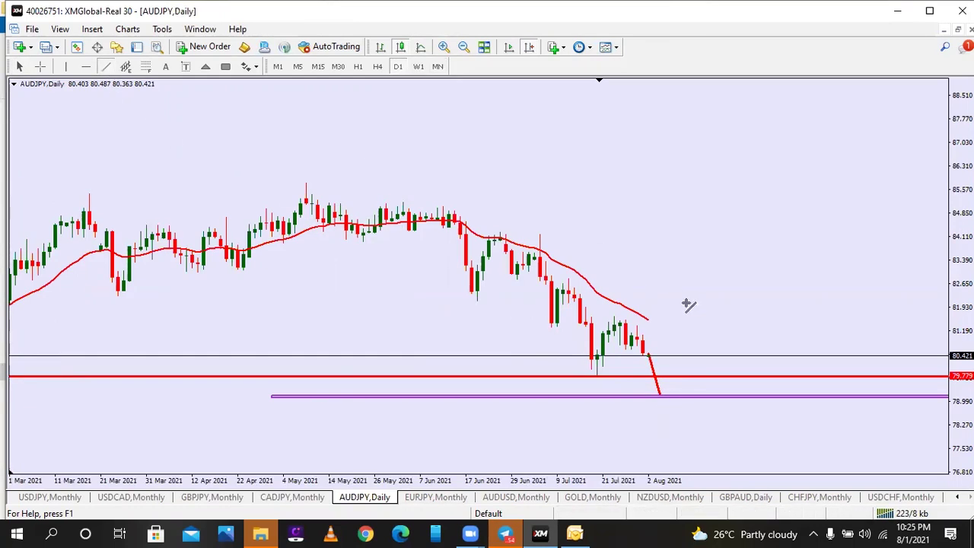
{"action": "left_click", "coordinate": [419, 66]}
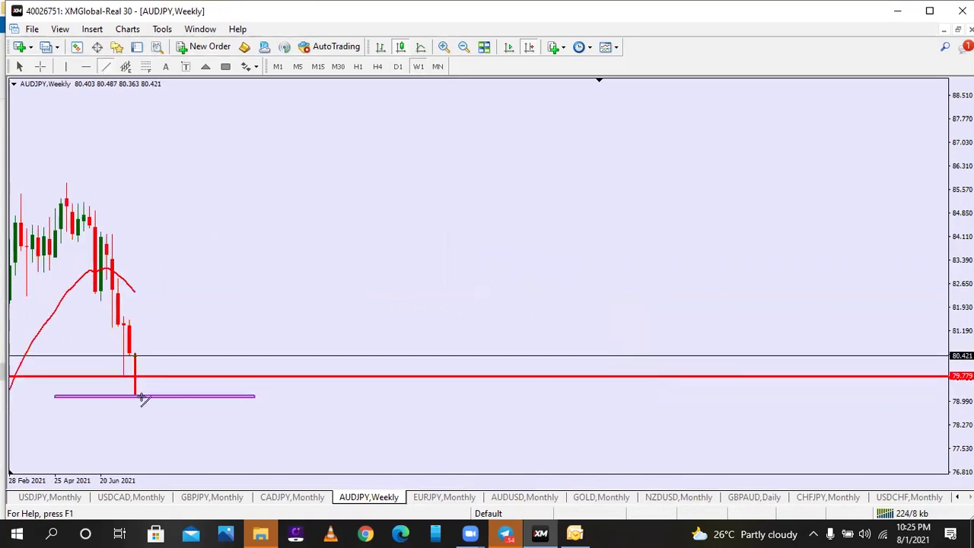
{"action": "left_click_drag", "start_coordinate": [138, 394], "coordinate": [163, 290]}
{"action": "left_click", "coordinate": [225, 67]}
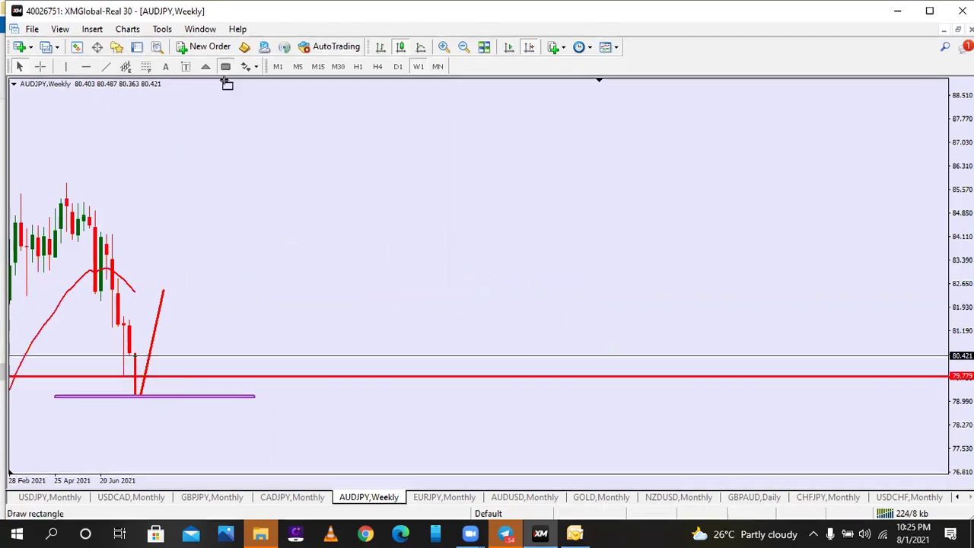
{"action": "left_click_drag", "start_coordinate": [124, 288], "coordinate": [222, 292]}
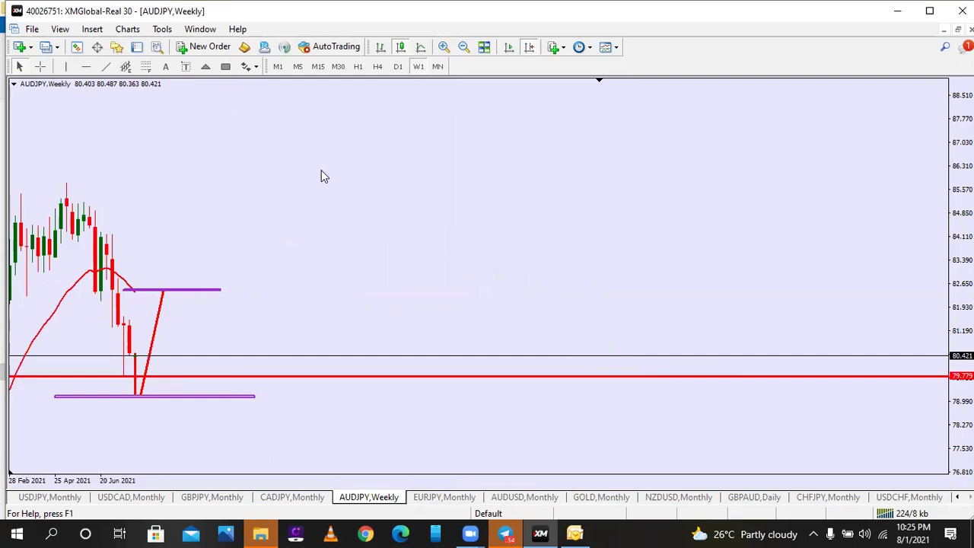
Return to the daily chart and draw a falling trendline from the upper rectangle near 82.4 to about 77.3
{"action": "left_click", "coordinate": [397, 66]}
{"action": "scroll", "coordinate": [292, 174], "scroll_direction": "right", "scroll_amount": 2}
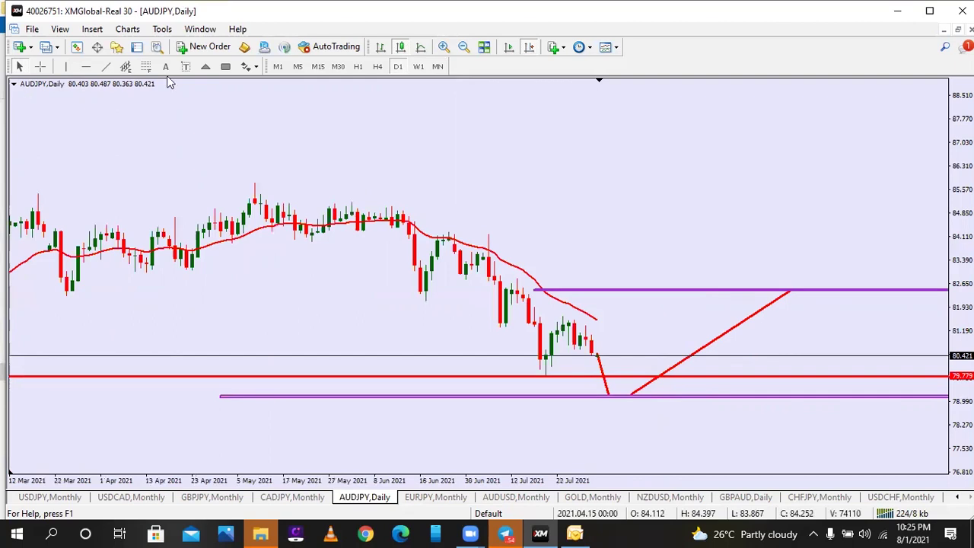
{"action": "left_click", "coordinate": [226, 66]}
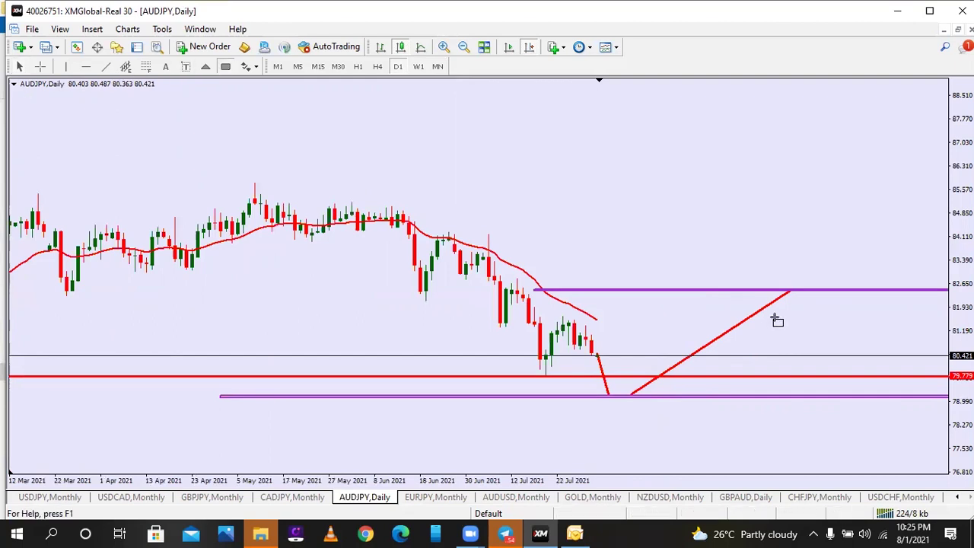
{"action": "left_click", "coordinate": [106, 67]}
{"action": "left_click_drag", "start_coordinate": [695, 291], "coordinate": [761, 456]}
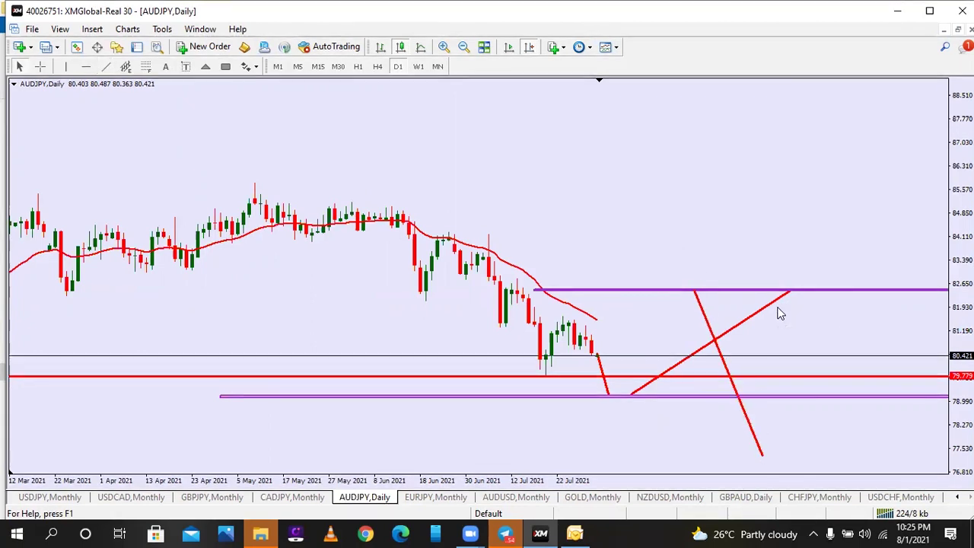
Join AUDJPY's projection trendlines into a tighter zigzag, rising from the lower rectangle near 79.2 to about 82.4 and falling to about 76.9
{"action": "left_click_drag", "start_coordinate": [789, 294], "coordinate": [695, 292]}
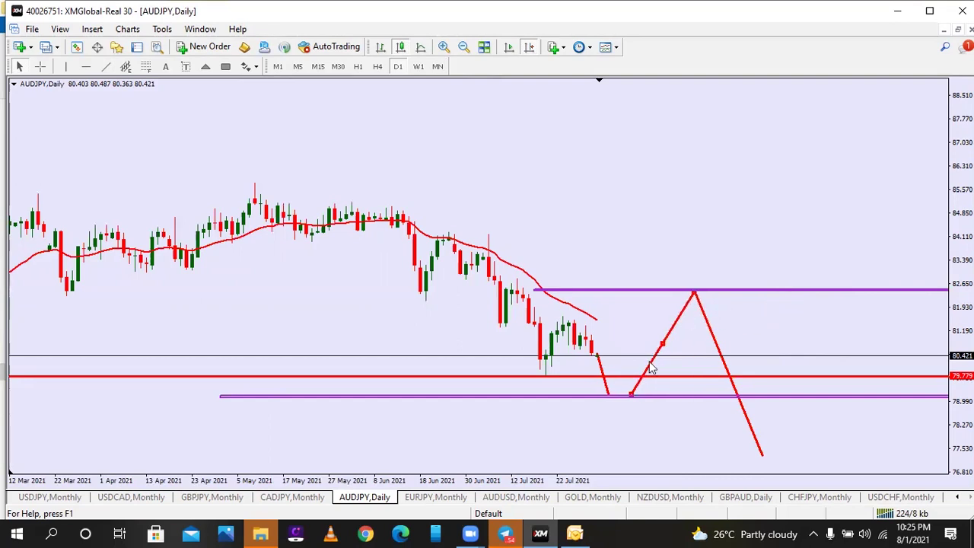
{"action": "left_click_drag", "start_coordinate": [624, 392], "coordinate": [613, 396]}
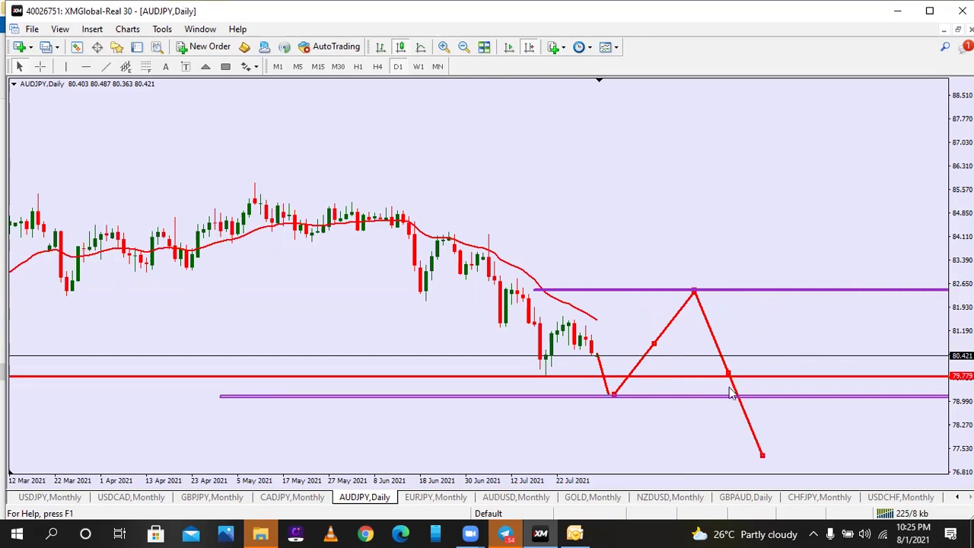
{"action": "left_click_drag", "start_coordinate": [693, 293], "coordinate": [631, 291]}
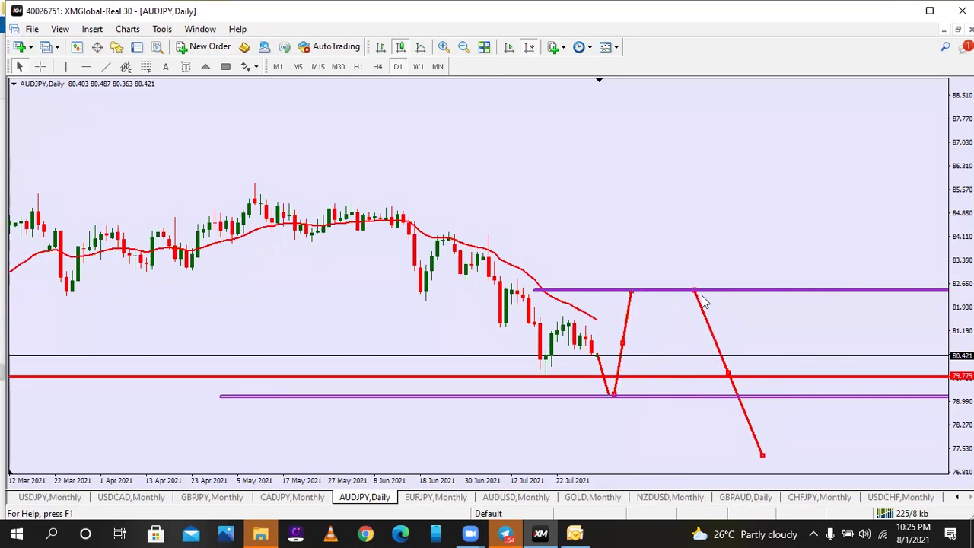
{"action": "left_click_drag", "start_coordinate": [696, 293], "coordinate": [637, 293]}
{"action": "left_click_drag", "start_coordinate": [764, 452], "coordinate": [699, 469]}
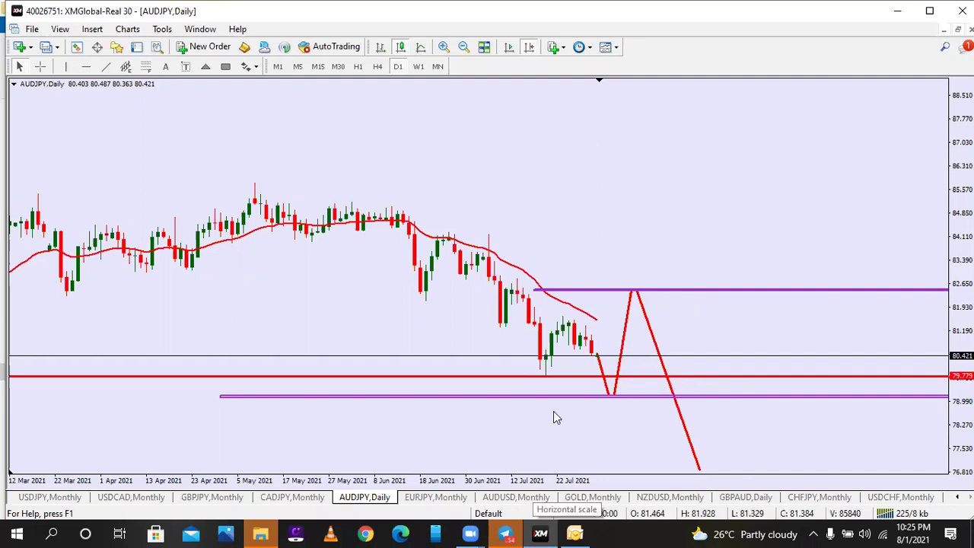
Open the AUDUSD chart and examine recent price against the moving average on the monthly and weekly timeframes
{"action": "left_click", "coordinate": [516, 497]}
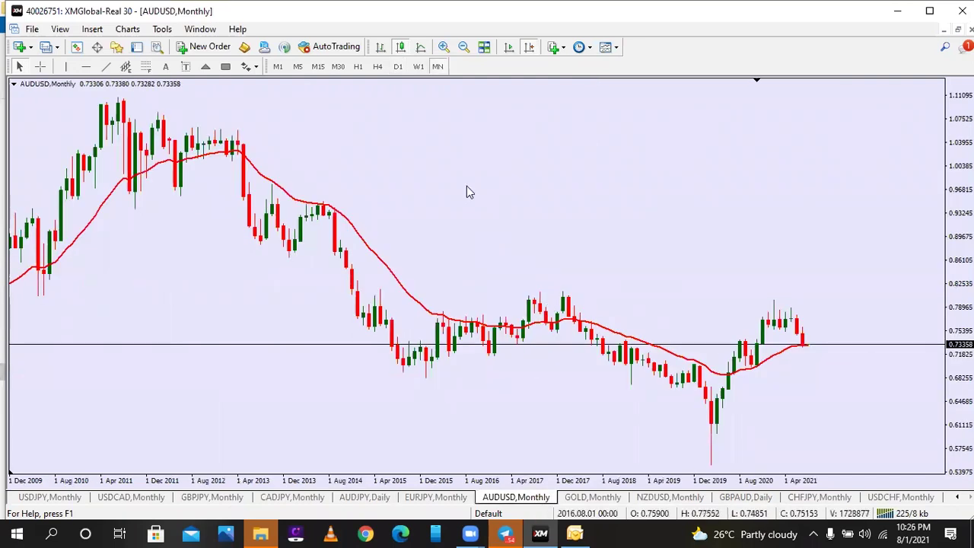
{"action": "left_click", "coordinate": [444, 47]}
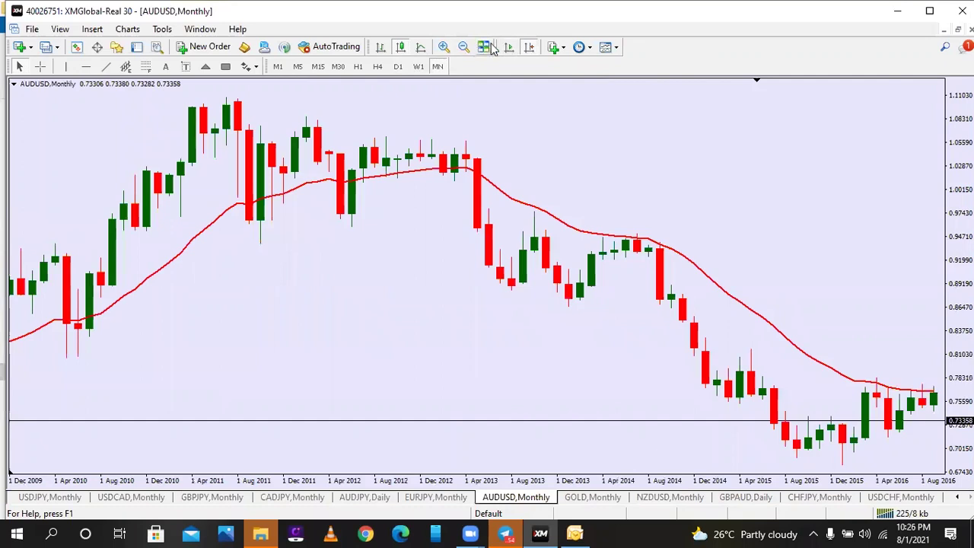
{"action": "left_click", "coordinate": [530, 47]}
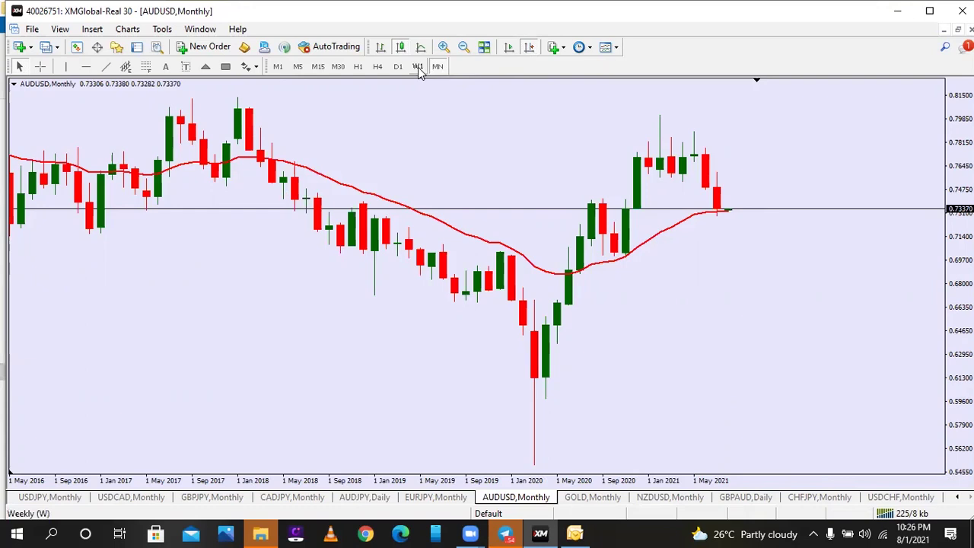
{"action": "left_click", "coordinate": [529, 48]}
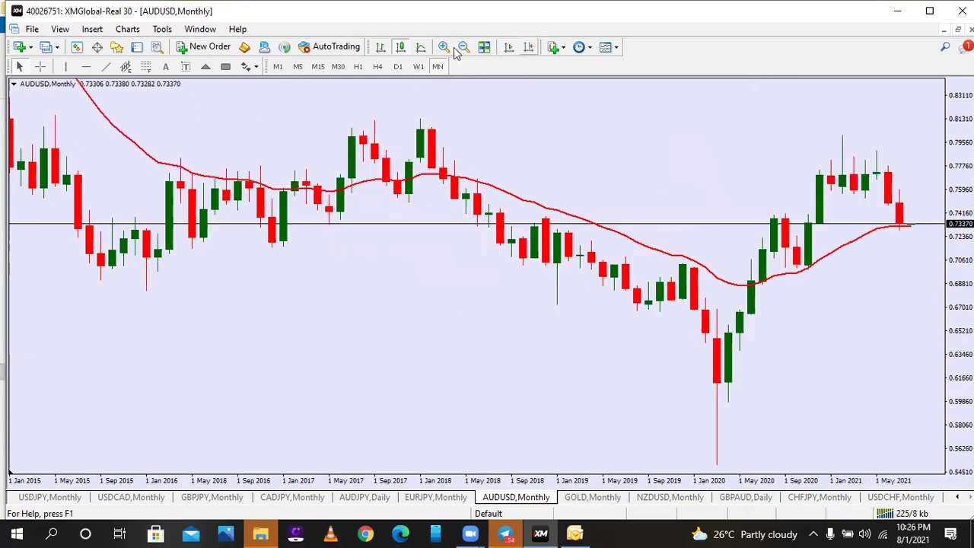
{"action": "left_click", "coordinate": [419, 67]}
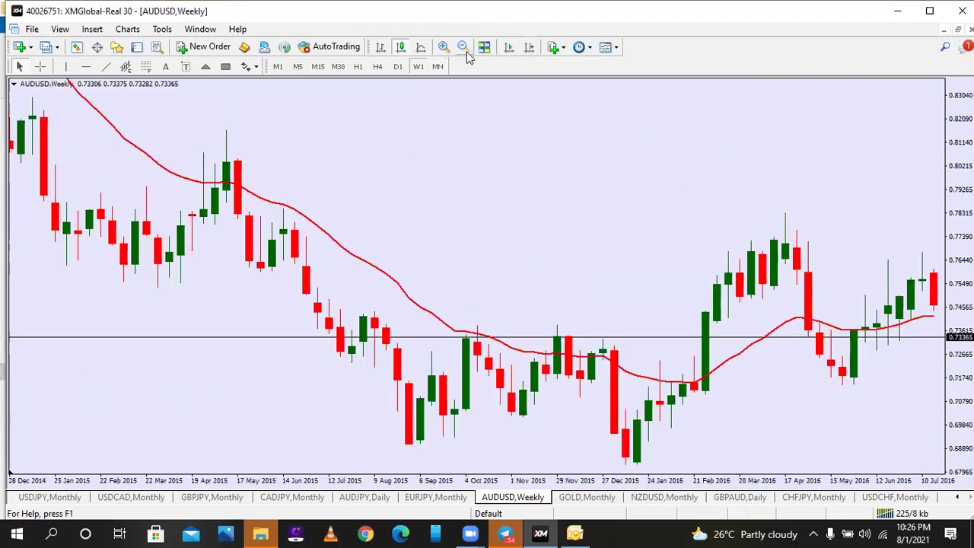
{"action": "left_click", "coordinate": [464, 47]}
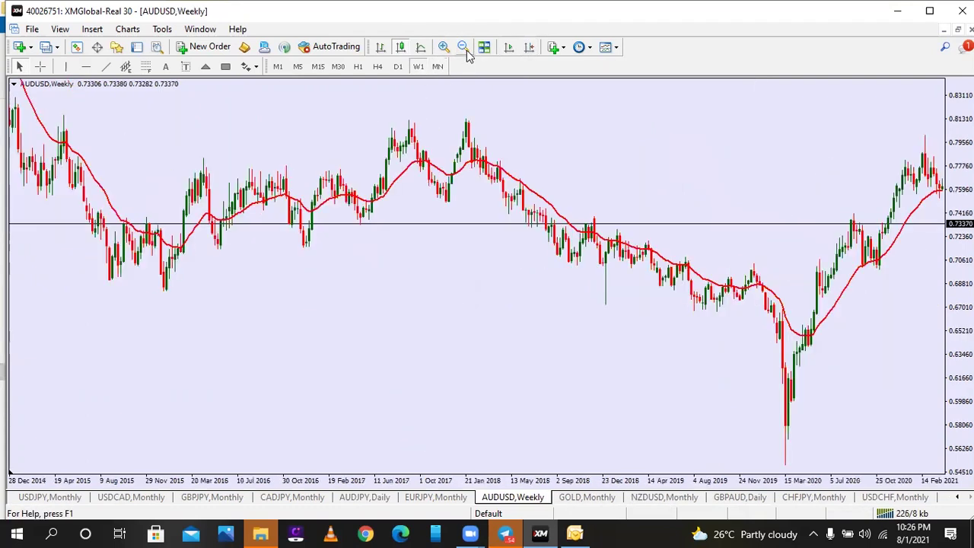
{"action": "left_click", "coordinate": [527, 48]}
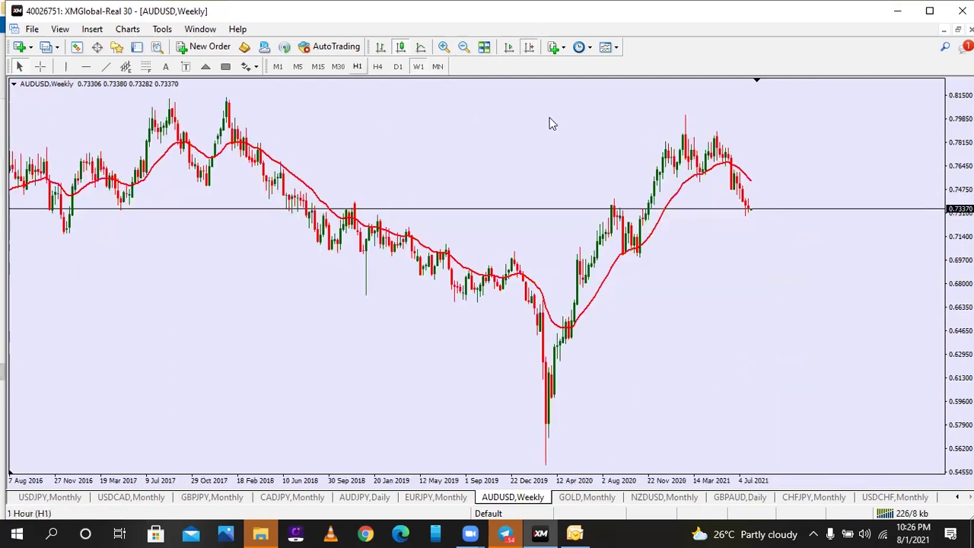
On the monthly AUDUSD chart, mark the moving average near 0.7305 with a thin rectangle extending past current price
{"action": "left_click", "coordinate": [435, 68]}
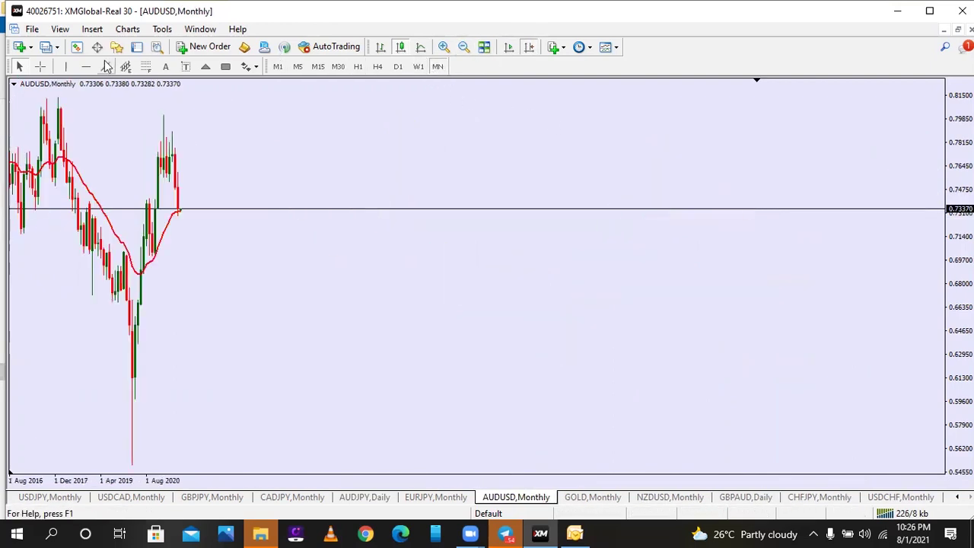
{"action": "left_click", "coordinate": [224, 67]}
{"action": "left_click_drag", "start_coordinate": [162, 211], "coordinate": [236, 215]}
Switch AUDUSD to the 4-hour timeframe, show the latest candles and add the RSI(14) indicator
{"action": "left_click", "coordinate": [389, 68]}
{"action": "left_click", "coordinate": [417, 67]}
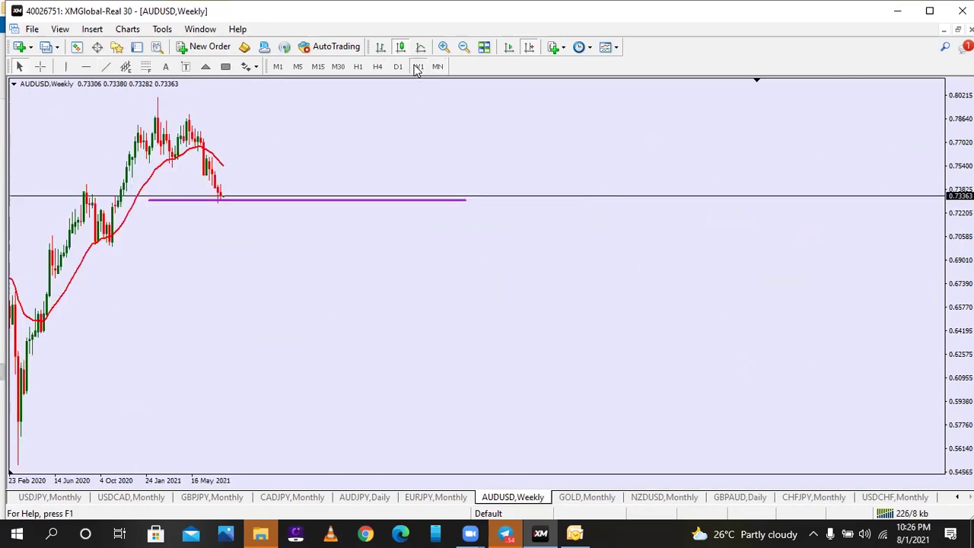
{"action": "left_click", "coordinate": [379, 67]}
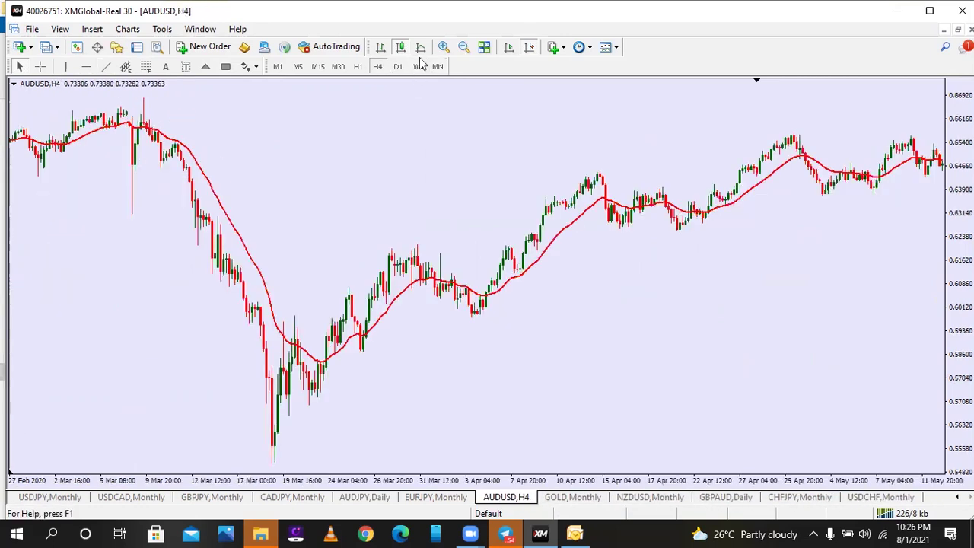
{"action": "left_click", "coordinate": [527, 49]}
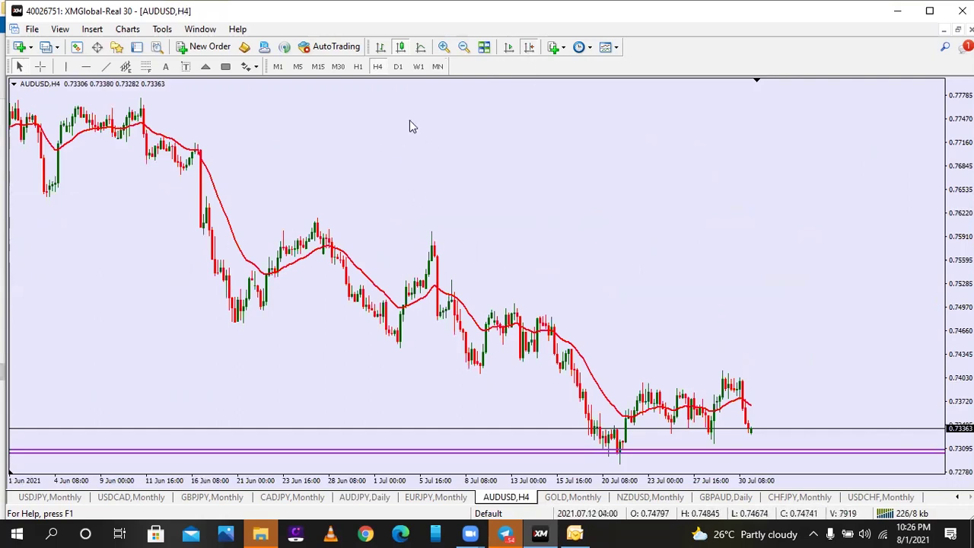
{"action": "left_click", "coordinate": [606, 47]}
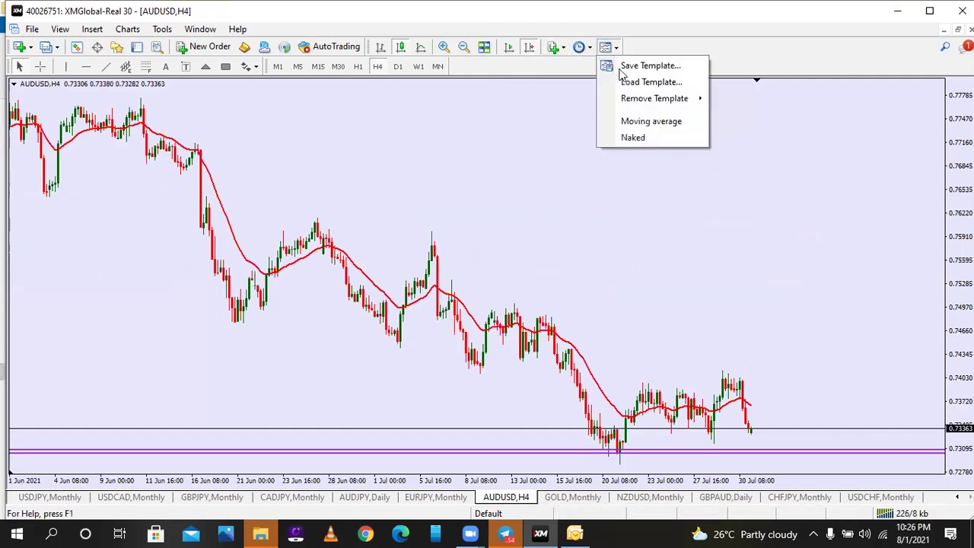
{"action": "left_click", "coordinate": [542, 53]}
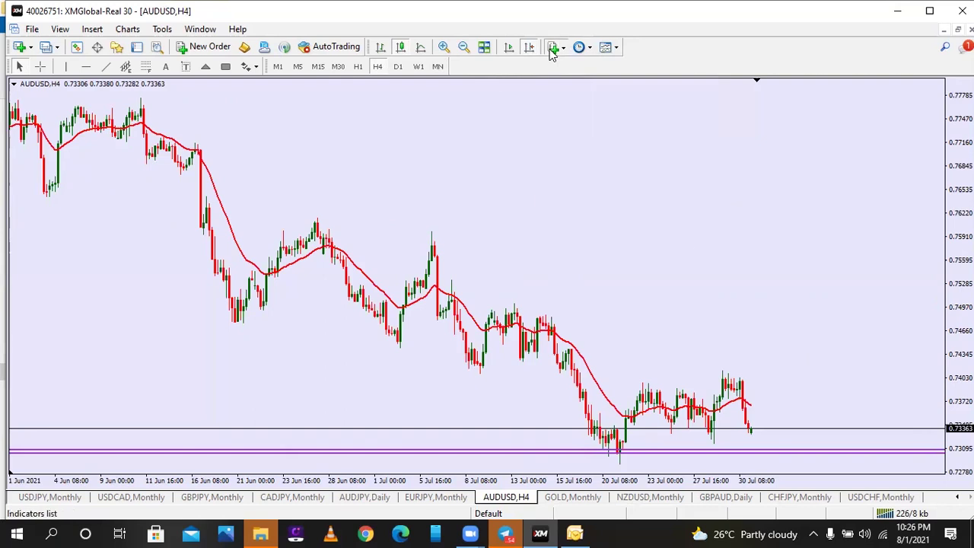
{"action": "left_click", "coordinate": [554, 47]}
{"action": "left_click", "coordinate": [567, 83]}
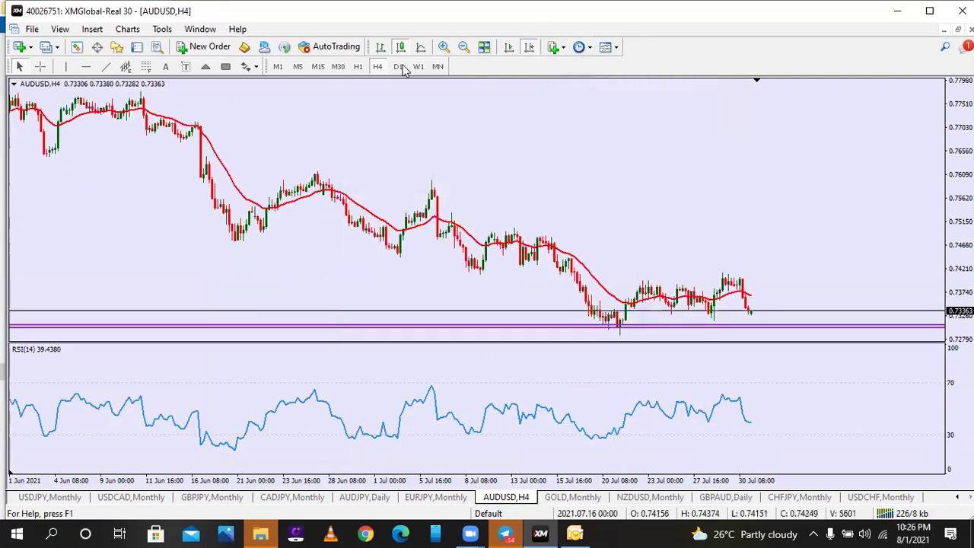
Mark the divergence with a falling trendline under the June and July price lows and a rising trendline under the RSI lows
{"action": "left_click", "coordinate": [466, 47]}
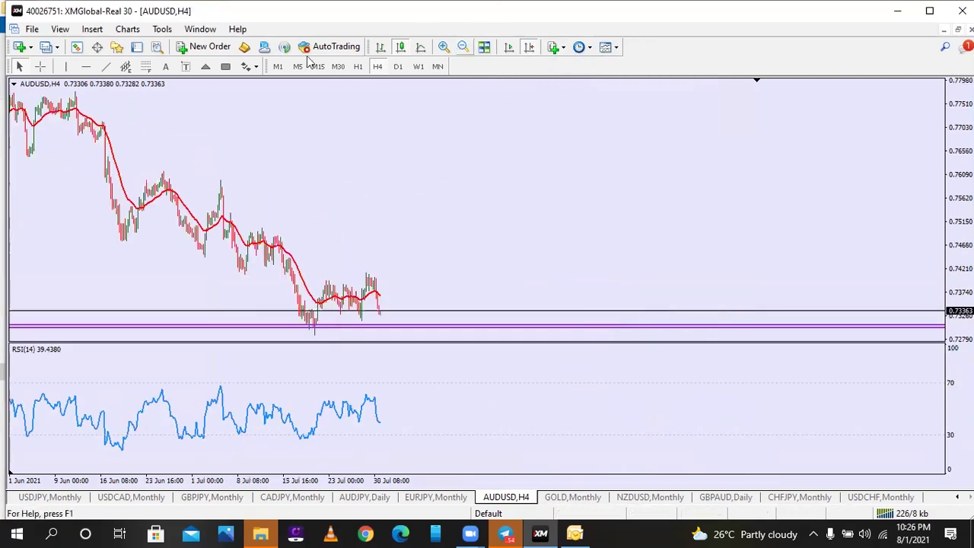
{"action": "left_click", "coordinate": [106, 66]}
{"action": "mouse_move", "coordinate": [122, 242]}
{"action": "left_mouse_down"}
{"action": "mouse_move", "coordinate": [332, 338]}
{"action": "mouse_move", "coordinate": [332, 350]}
{"action": "left_mouse_up"}
{"action": "left_click", "coordinate": [106, 66]}
{"action": "left_click_drag", "start_coordinate": [119, 450], "coordinate": [381, 431]}
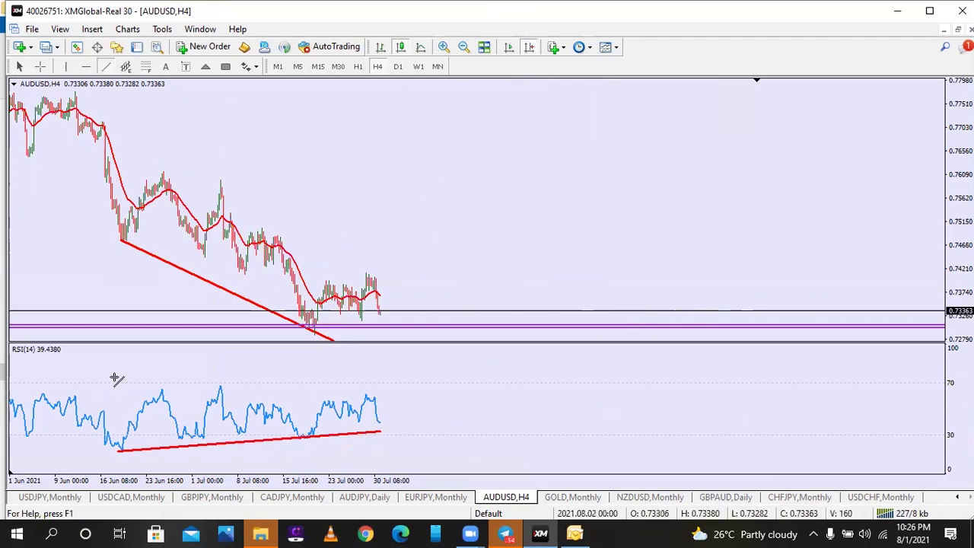
Place a horizontal line at 0.75024 along the mid-July high on the 4-hour AUDUSD chart
{"action": "left_click", "coordinate": [106, 66]}
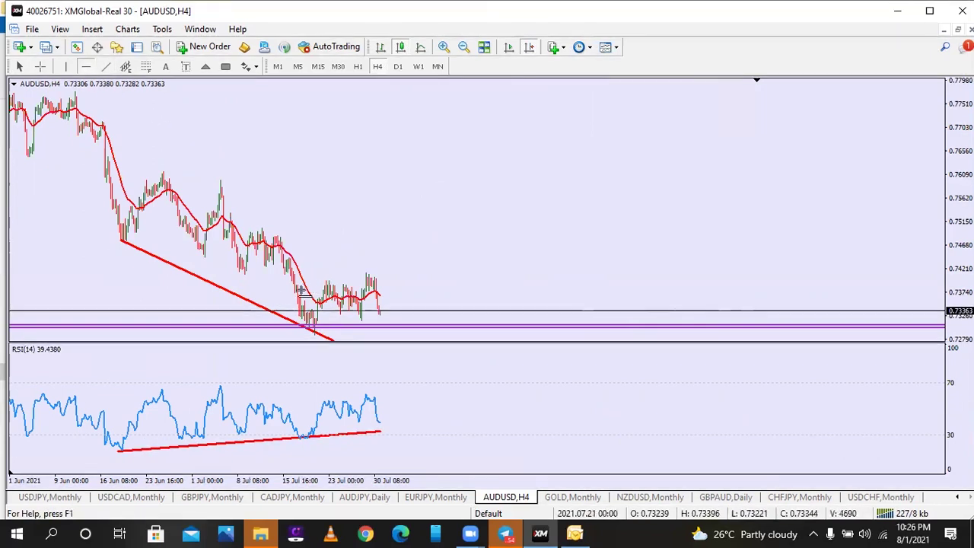
{"action": "left_click", "coordinate": [261, 228]}
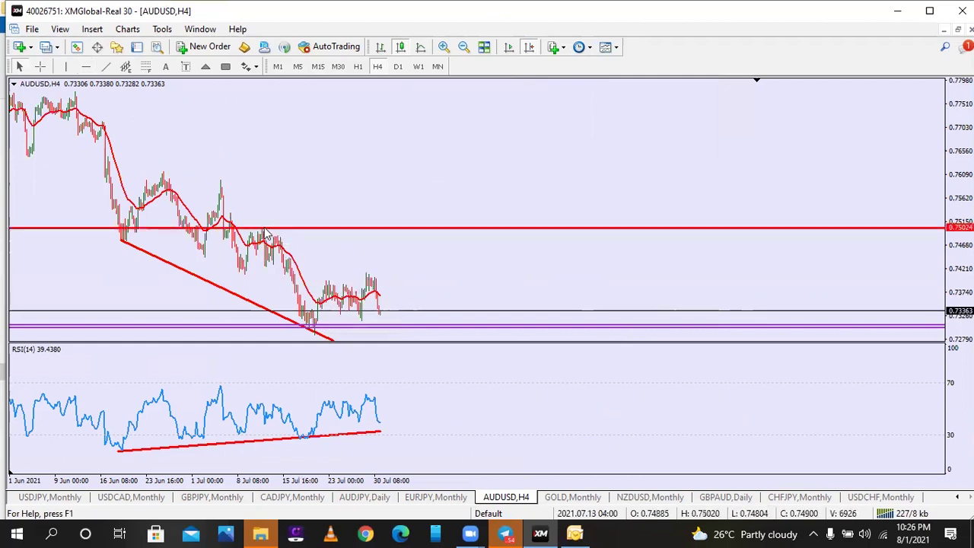
{"action": "scroll", "coordinate": [334, 265], "scroll_direction": "up", "scroll_amount": 5}
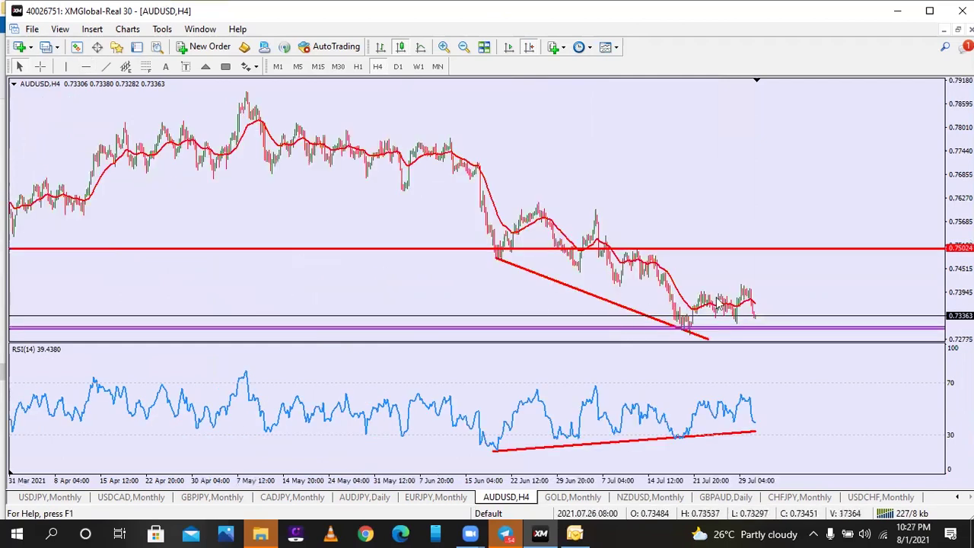
Check the weekly chart, then return to the 4-hour chart and draw a rising trendline from current price to about 0.760
{"action": "left_click", "coordinate": [419, 67]}
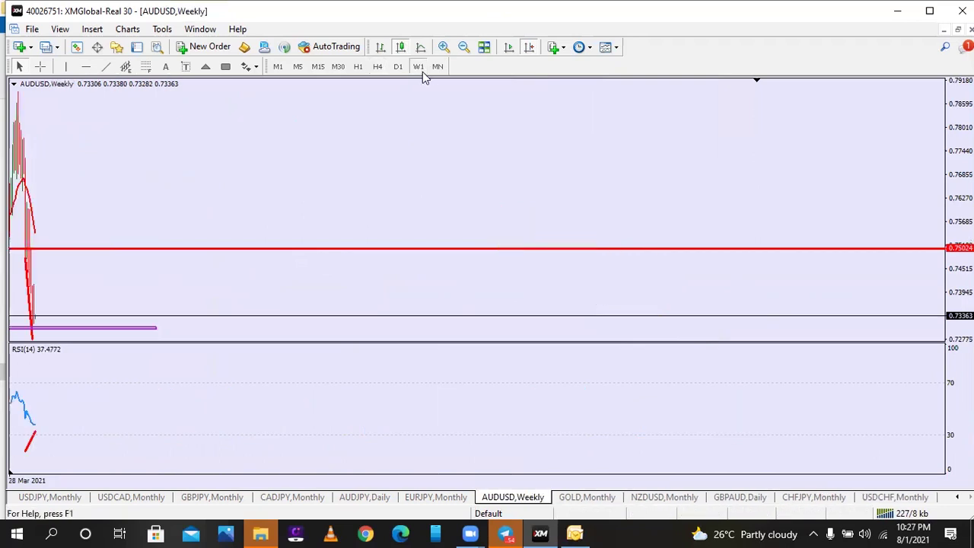
{"action": "left_click", "coordinate": [376, 67]}
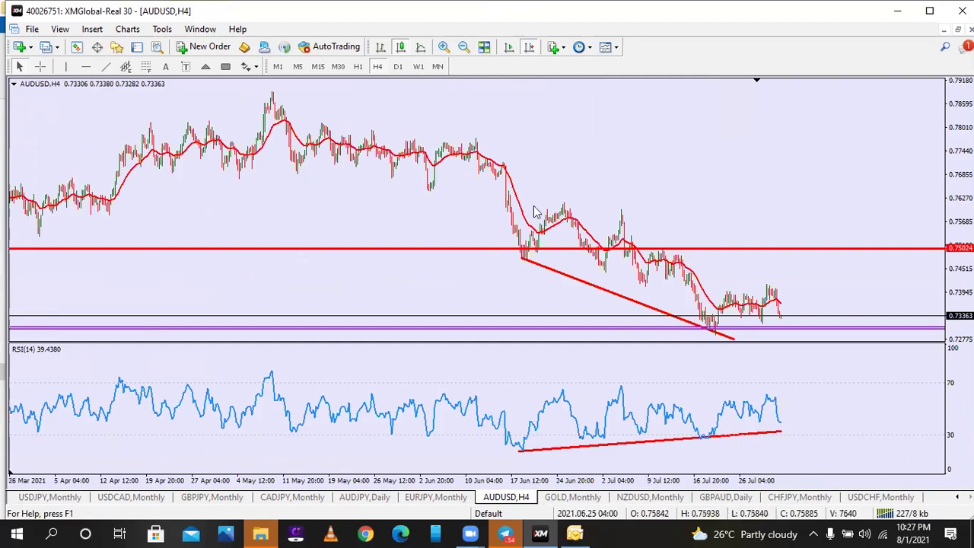
{"action": "left_click", "coordinate": [106, 66]}
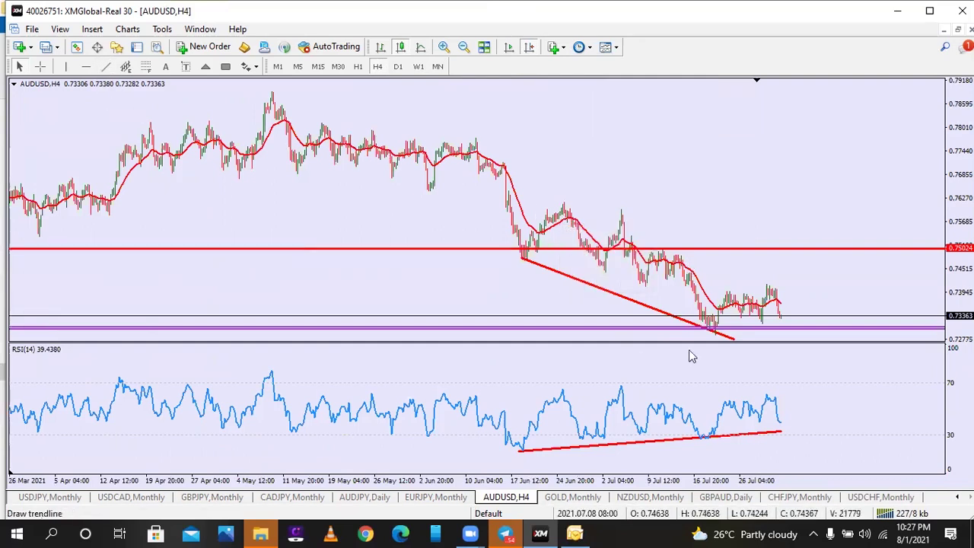
{"action": "left_click", "coordinate": [106, 67]}
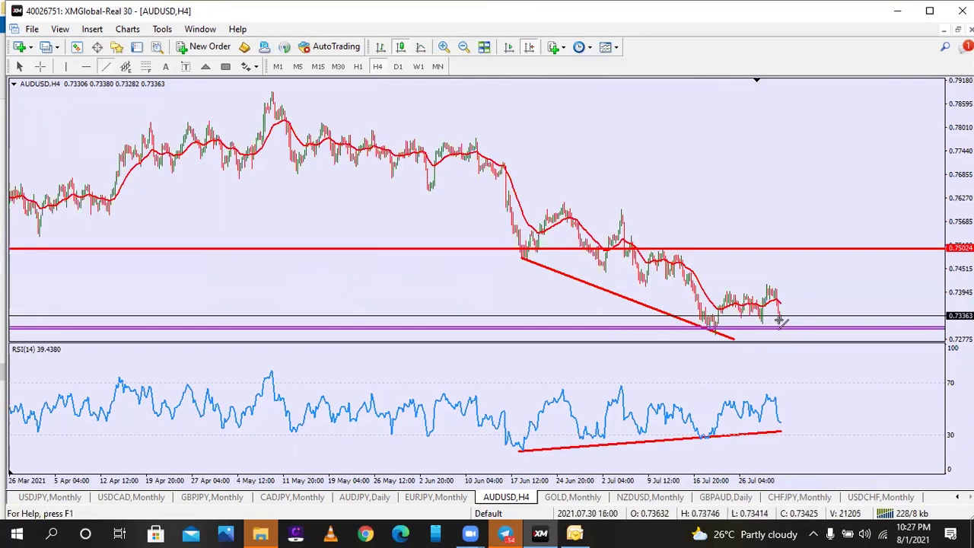
{"action": "mouse_move", "coordinate": [780, 320]}
{"action": "left_mouse_down"}
{"action": "mouse_move", "coordinate": [804, 162]}
{"action": "mouse_move", "coordinate": [805, 208]}
{"action": "left_mouse_up"}
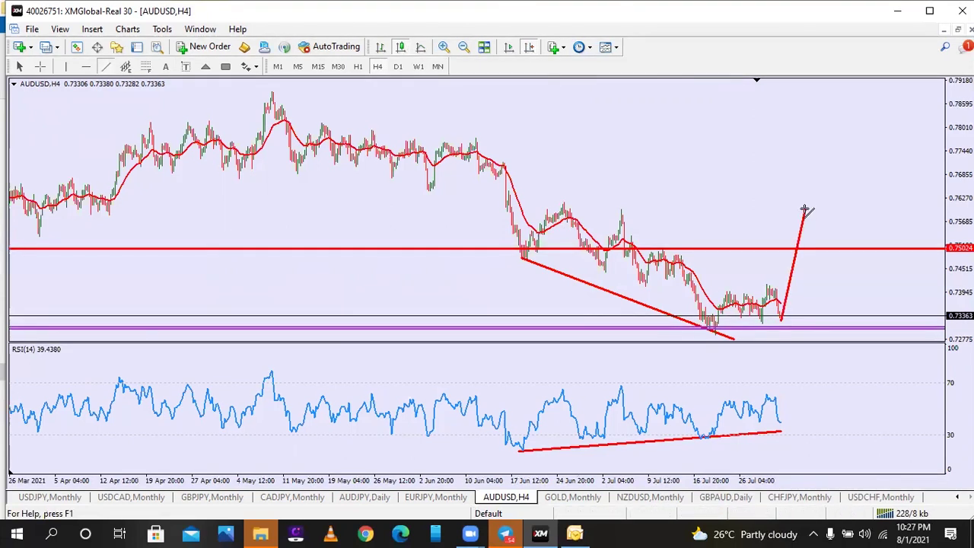
On the weekly AUDUSD chart, mark the moving average near 0.757 with a thin rectangle
{"action": "left_click", "coordinate": [417, 66]}
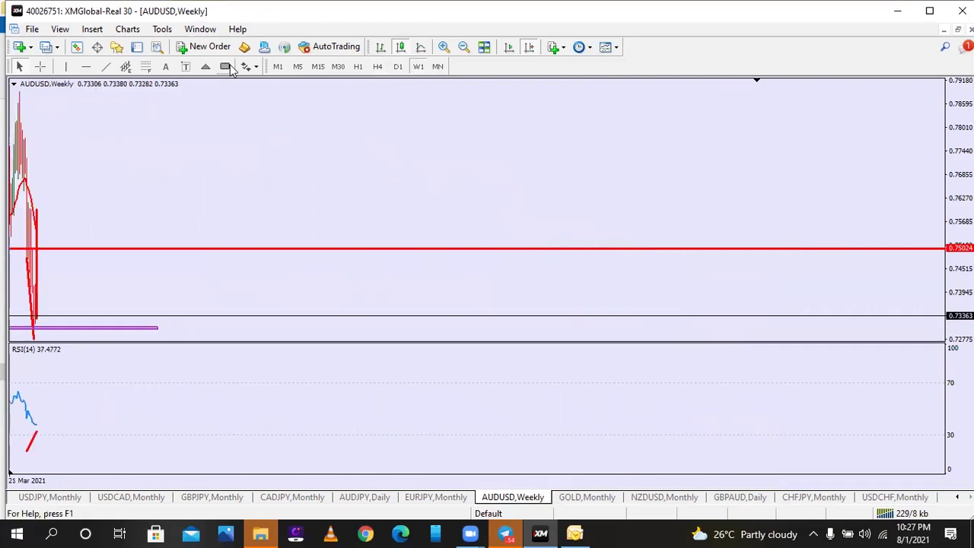
{"action": "left_click", "coordinate": [225, 67]}
{"action": "left_click_drag", "start_coordinate": [27, 223], "coordinate": [145, 221]}
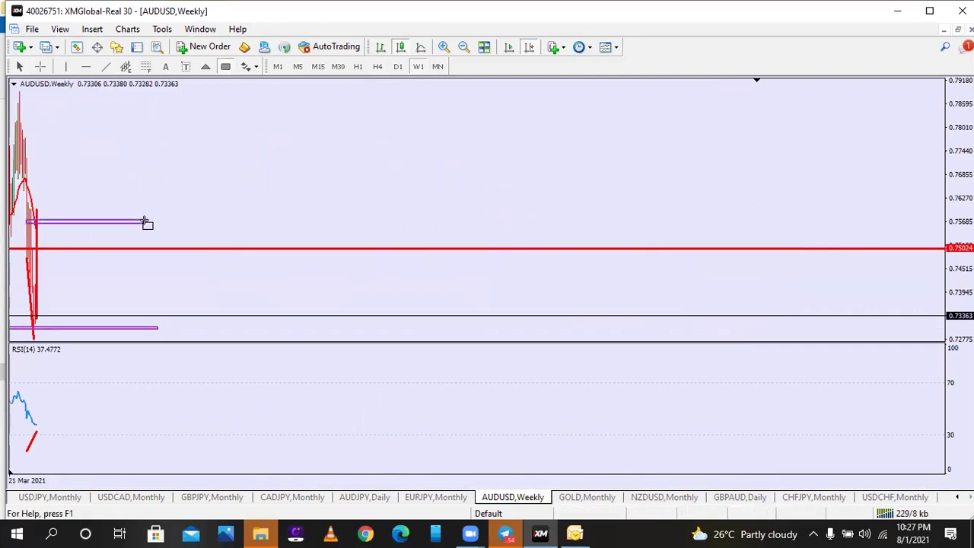
Extend the projected path on the 4-hour AUDUSD chart with trendlines falling to about 0.750, rising to about 0.760, and dropping below 0.728
{"action": "left_click", "coordinate": [377, 67]}
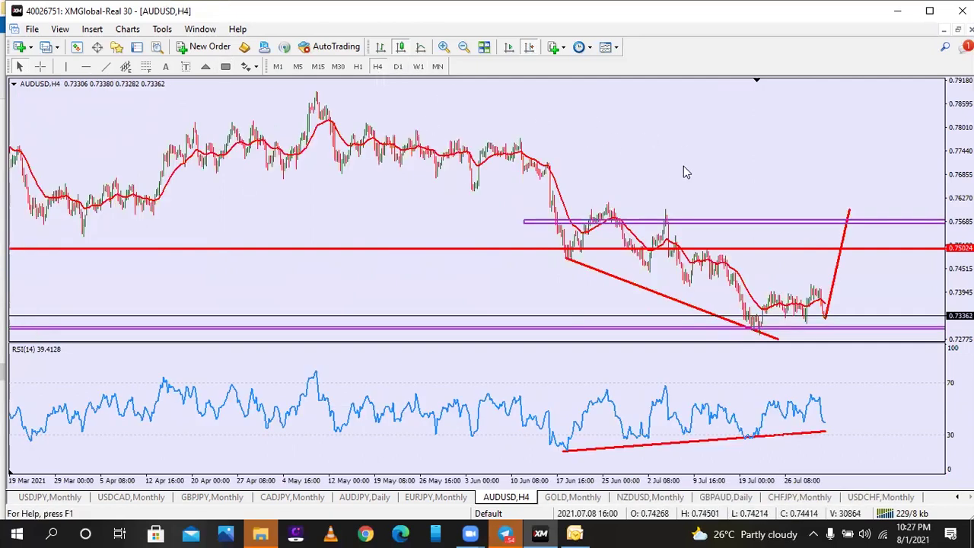
{"action": "left_click_drag", "start_coordinate": [683, 172], "coordinate": [485, 110]}
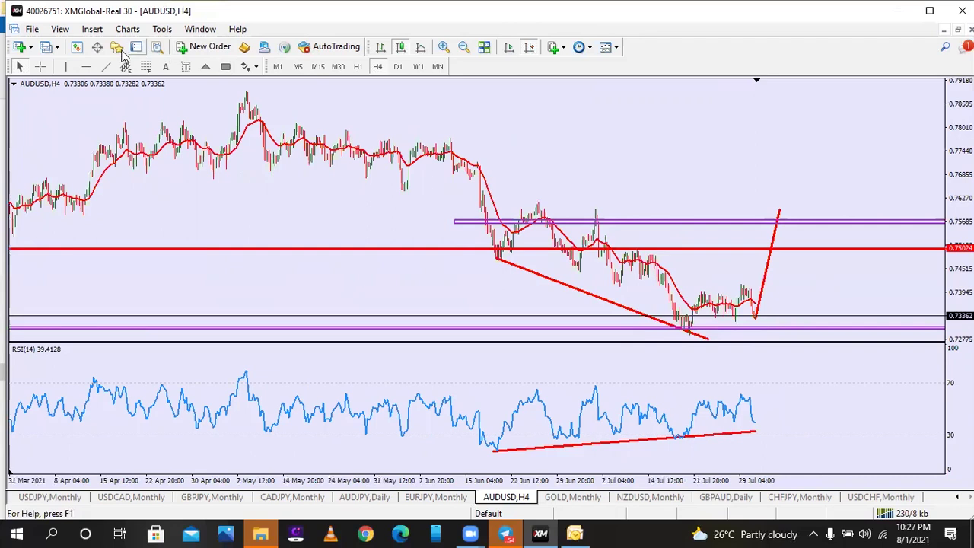
{"action": "left_click", "coordinate": [106, 66]}
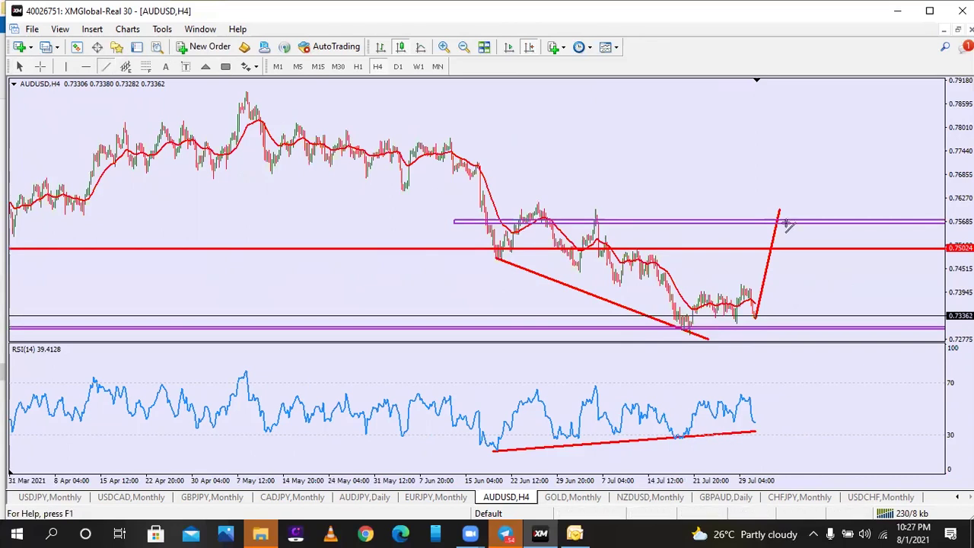
{"action": "left_click_drag", "start_coordinate": [779, 211], "coordinate": [795, 251]}
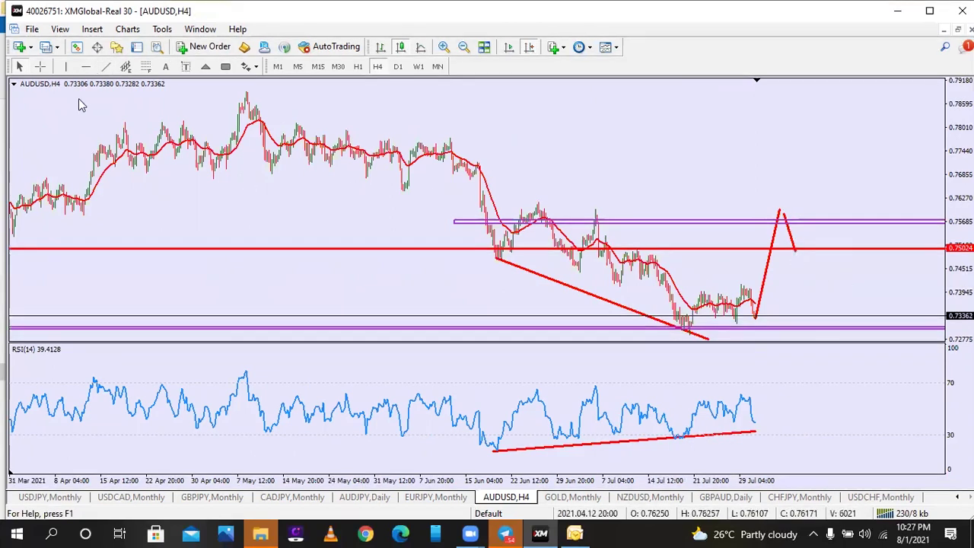
{"action": "left_click", "coordinate": [106, 66]}
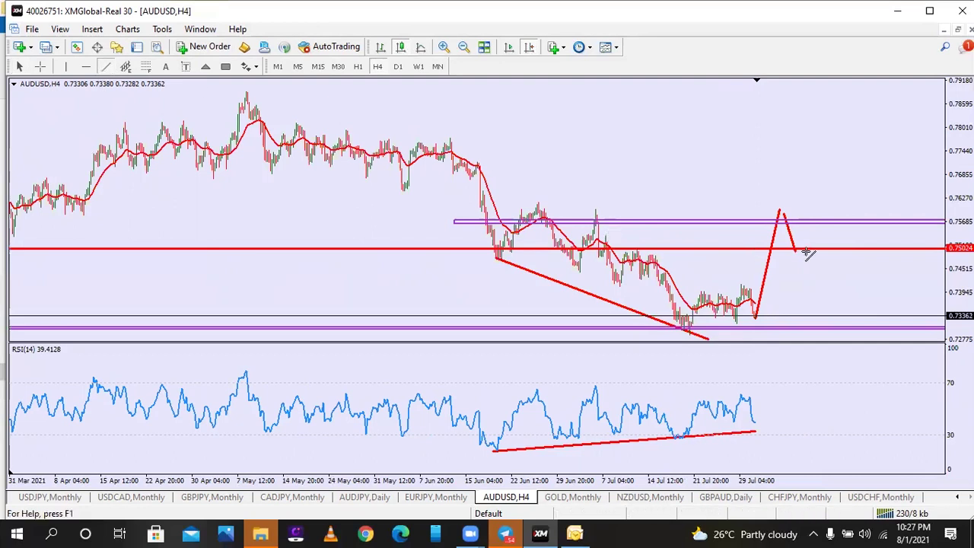
{"action": "left_click_drag", "start_coordinate": [799, 251], "coordinate": [816, 207]}
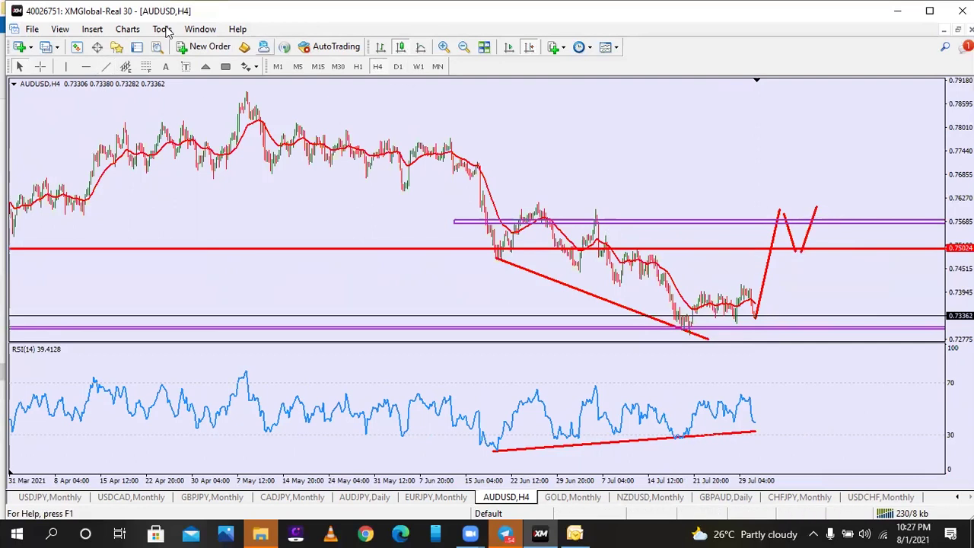
{"action": "left_click", "coordinate": [106, 67]}
{"action": "left_click_drag", "start_coordinate": [822, 206], "coordinate": [880, 351]}
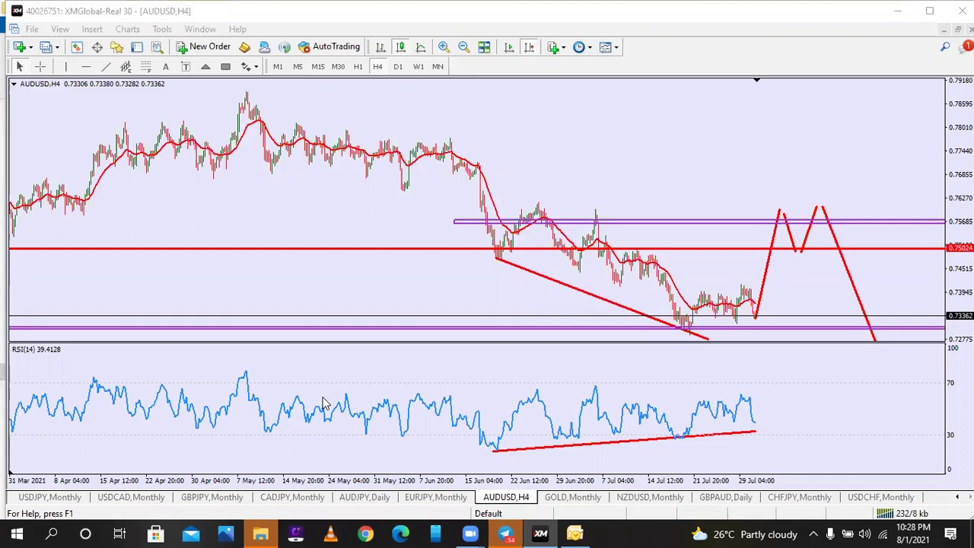
{"action": "left_click", "coordinate": [690, 204]}
On the monthly CHFJPY chart, delete the horizontal line at 120.979 and place one at 118.323 along the 2017 highs
{"action": "left_click", "coordinate": [822, 498]}
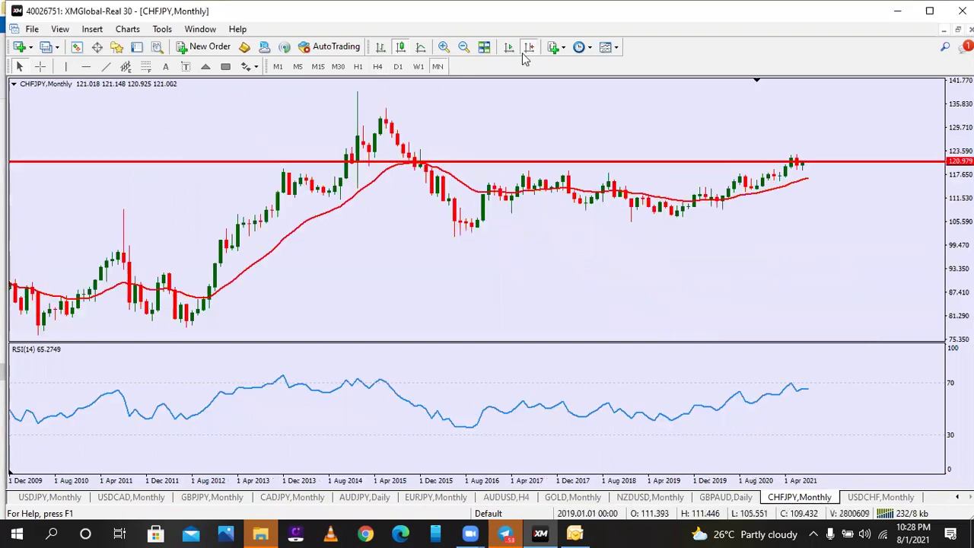
{"action": "left_click", "coordinate": [474, 46]}
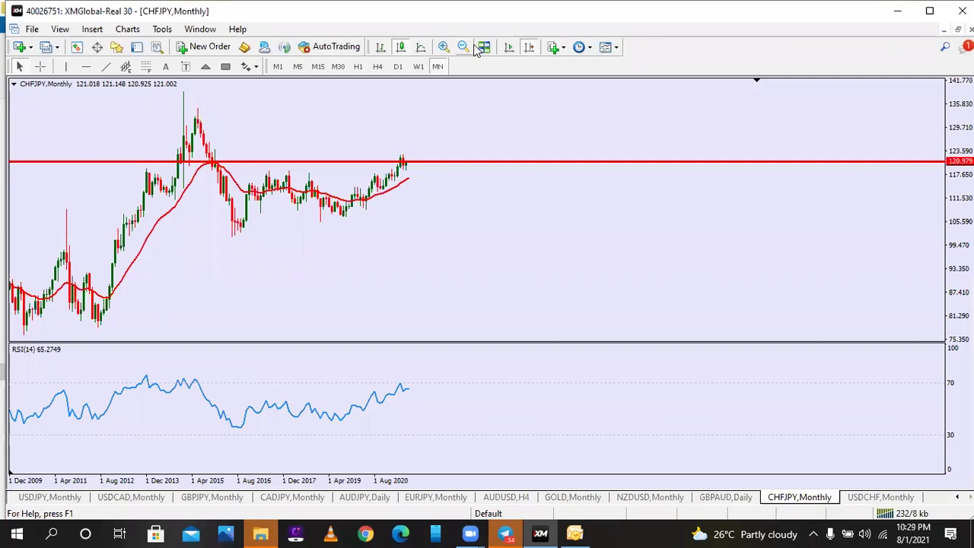
{"action": "key", "text": "BackSpace"}
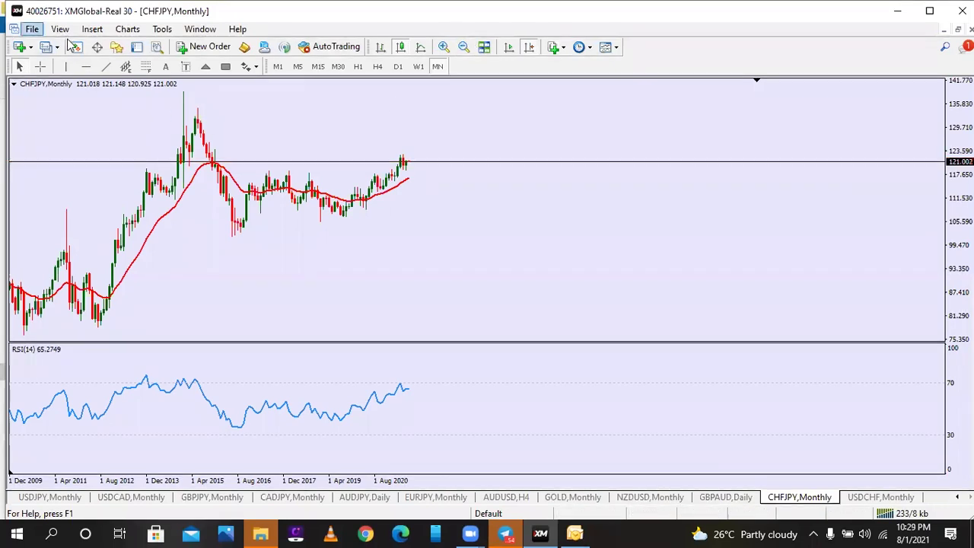
{"action": "left_click", "coordinate": [85, 67]}
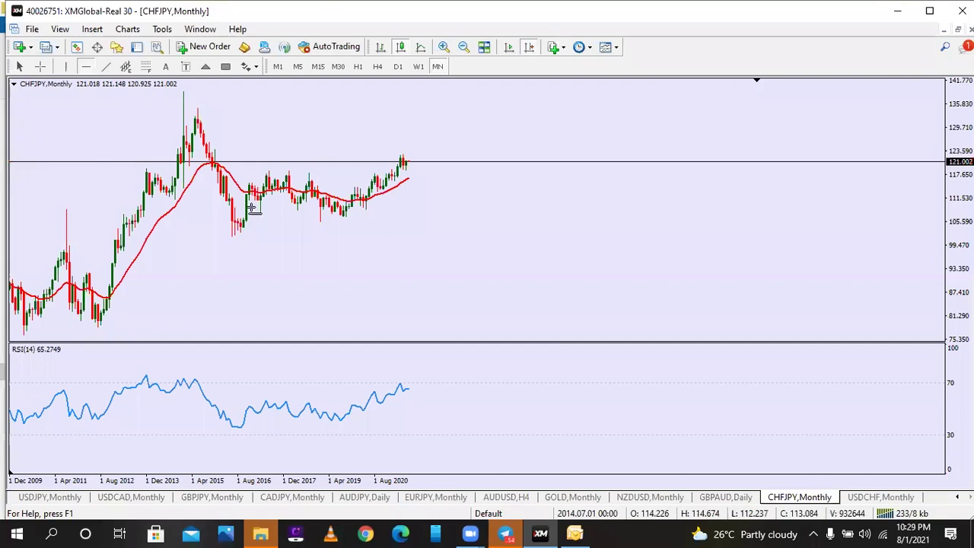
{"action": "left_click", "coordinate": [268, 171]}
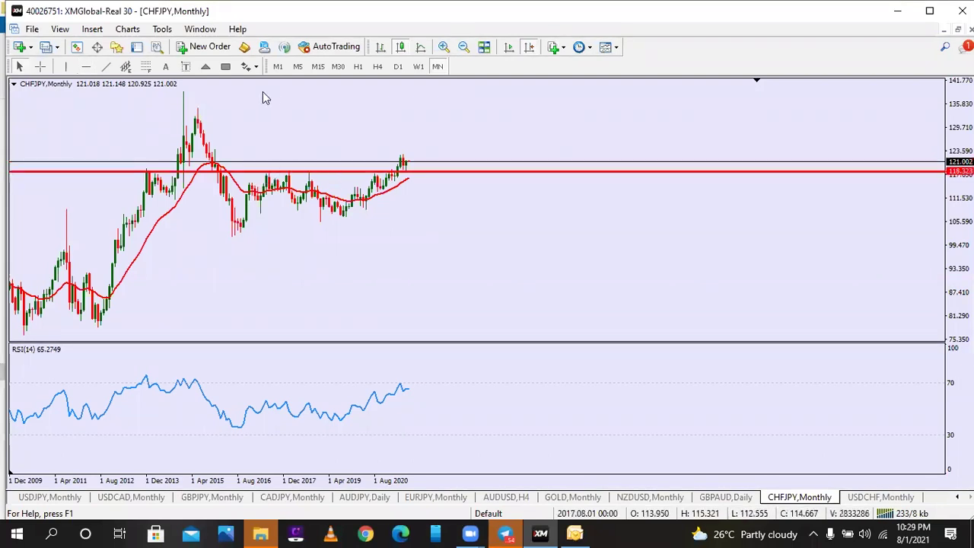
{"action": "left_click", "coordinate": [226, 66]}
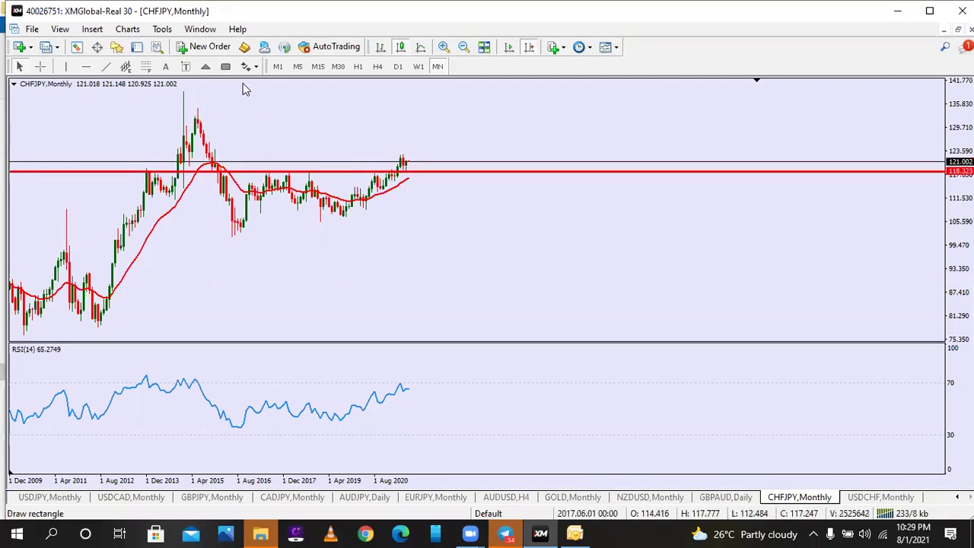
{"action": "left_click", "coordinate": [19, 67]}
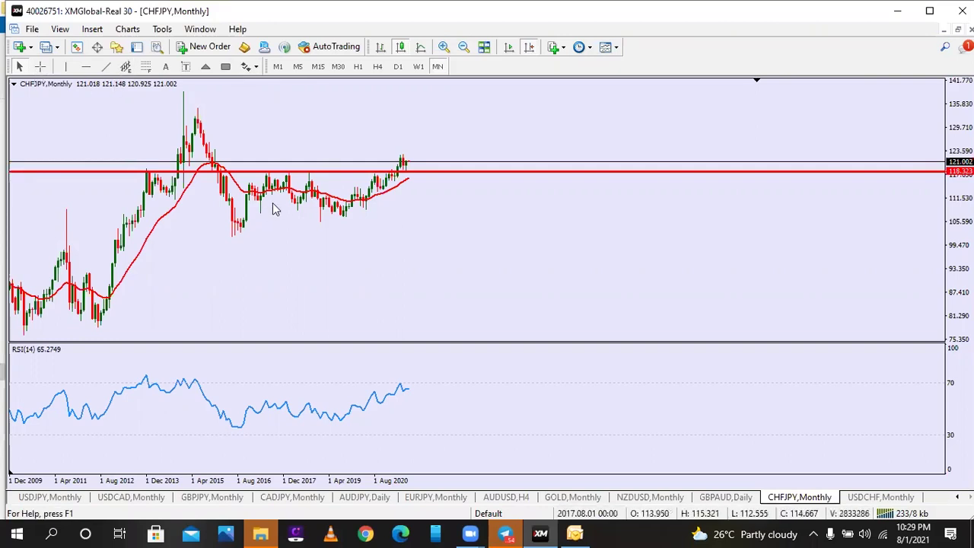
Inspect the 118.323 level and the recent moving average on the monthly CHFJPY chart with the crosshair
{"action": "left_click", "coordinate": [41, 66]}
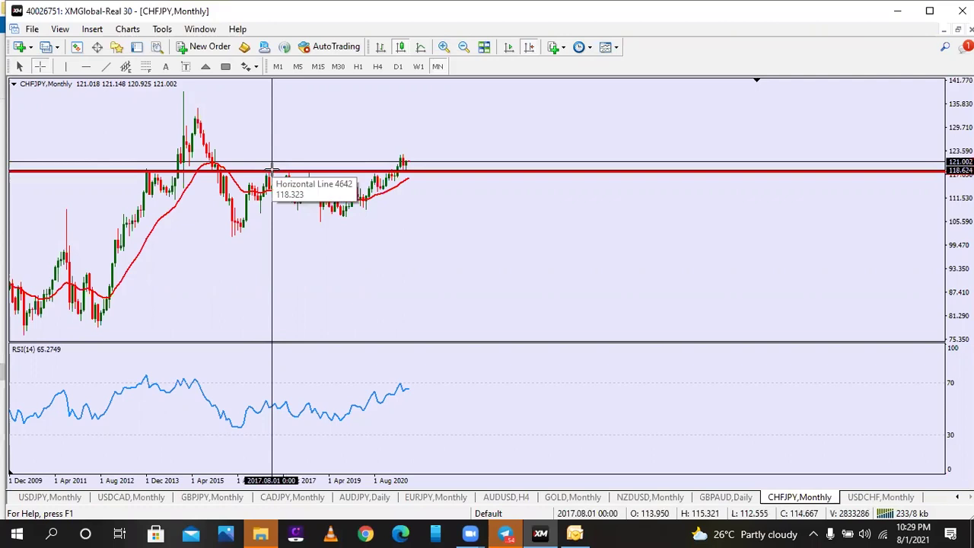
{"action": "left_click", "coordinate": [272, 167]}
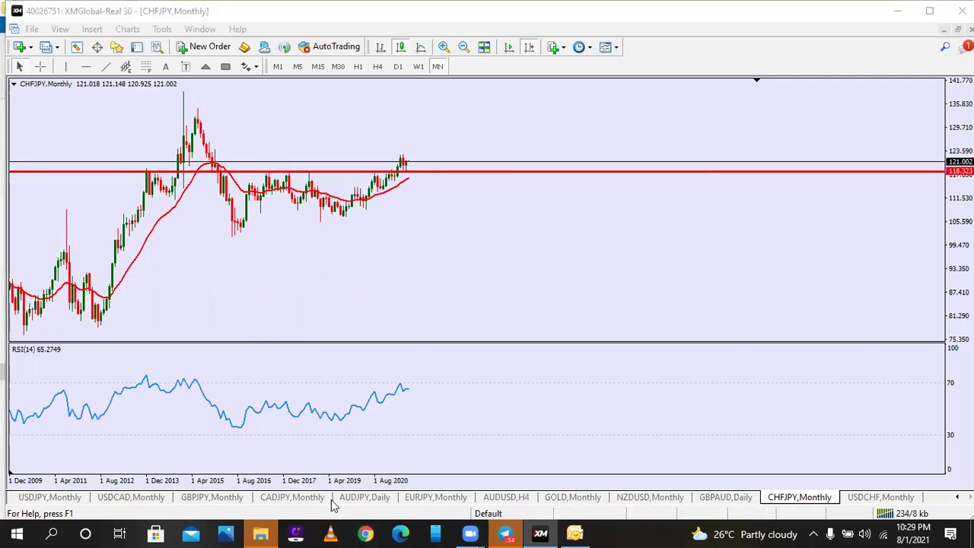
{"action": "left_click", "coordinate": [41, 67]}
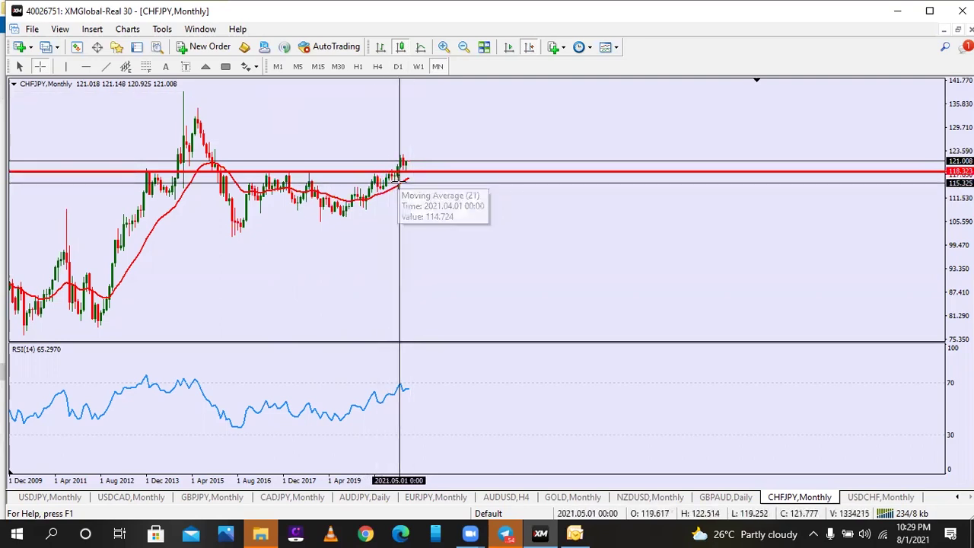
On the daily CHFJPY chart, mark the June moving-average peak with a rectangle from about 121.3 to 121.7
{"action": "left_click", "coordinate": [398, 66]}
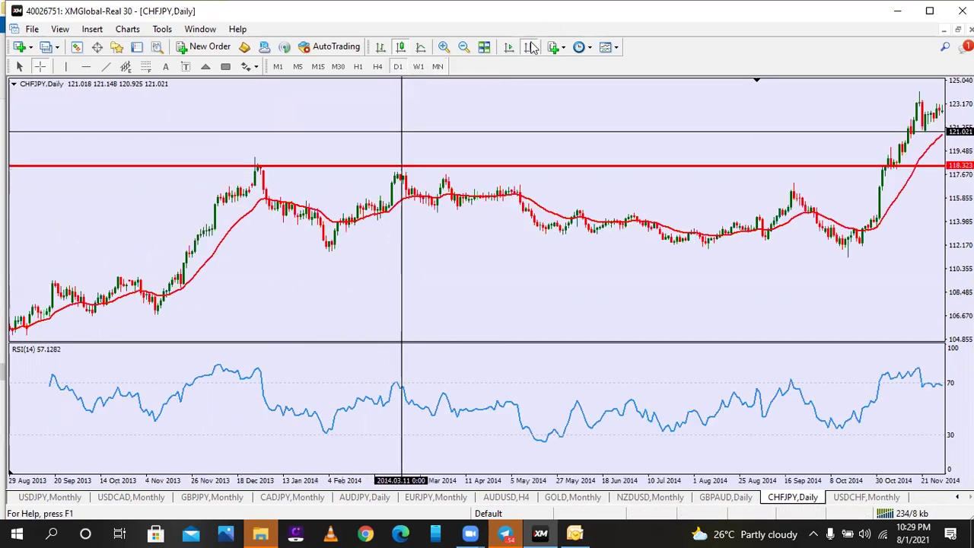
{"action": "left_click", "coordinate": [532, 47]}
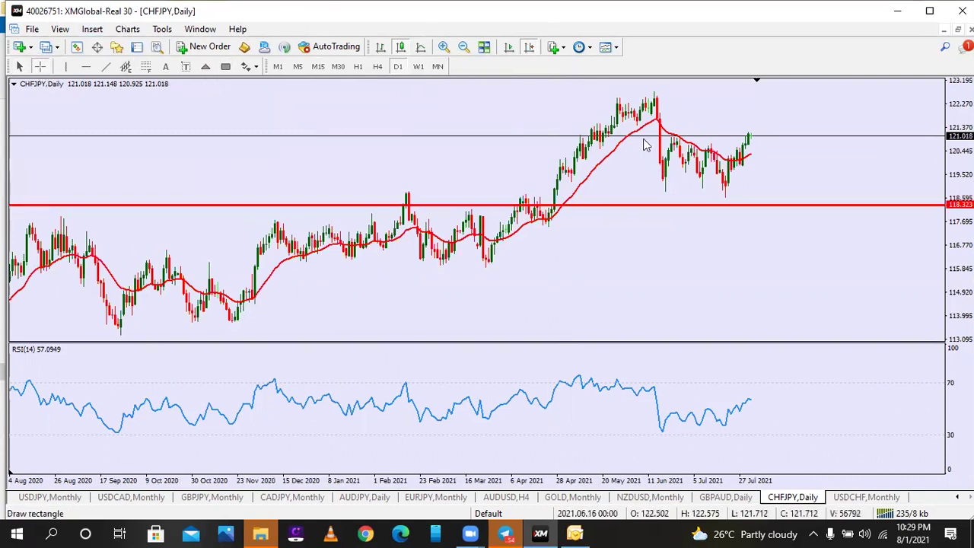
{"action": "left_click", "coordinate": [225, 66]}
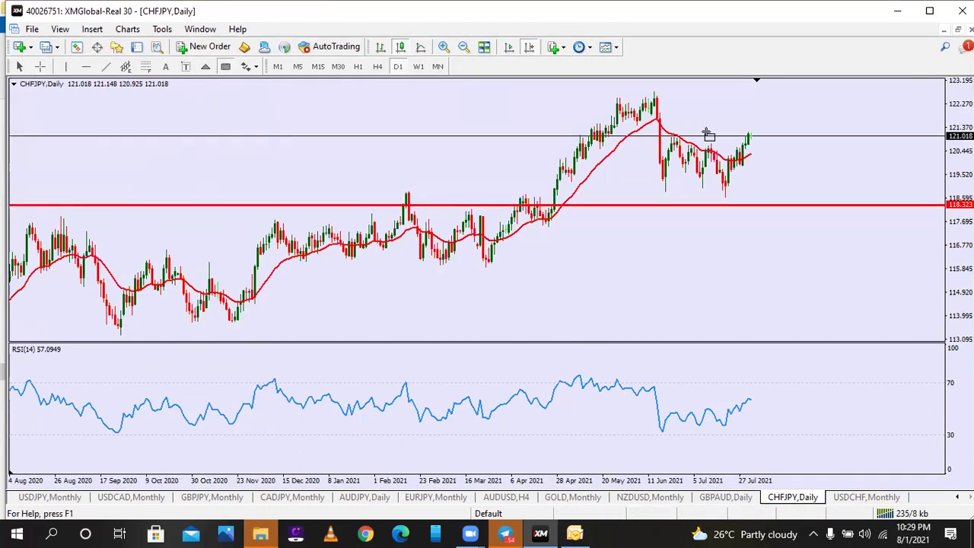
{"action": "left_click_drag", "start_coordinate": [629, 119], "coordinate": [699, 129]}
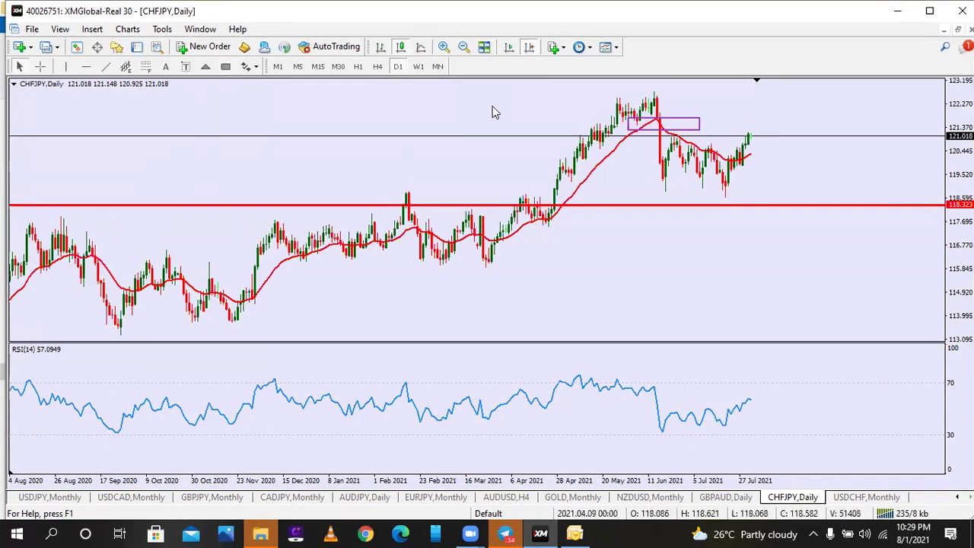
On the weekly CHFJPY chart, mark the moving average with a thin rectangle from about 119.2 to 119.5
{"action": "left_click", "coordinate": [417, 66]}
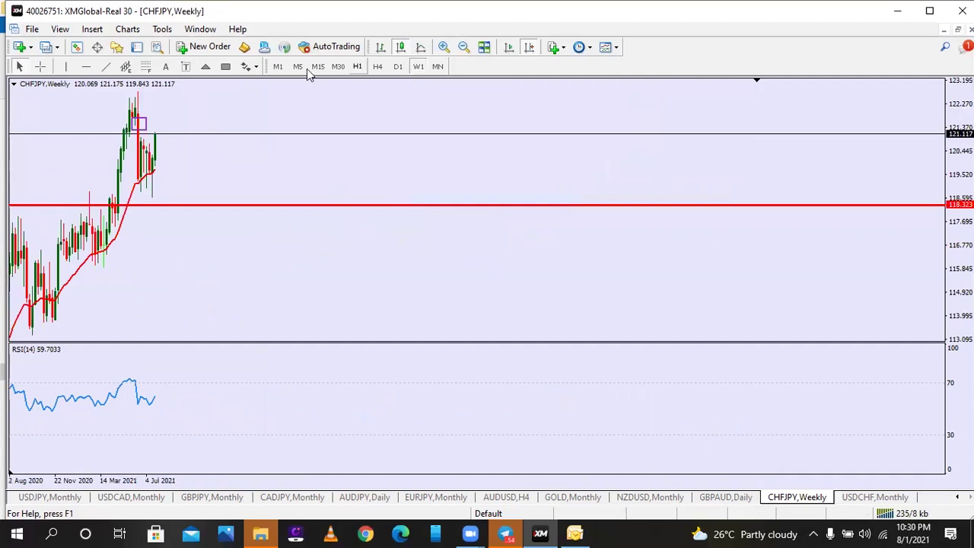
{"action": "left_click", "coordinate": [225, 66]}
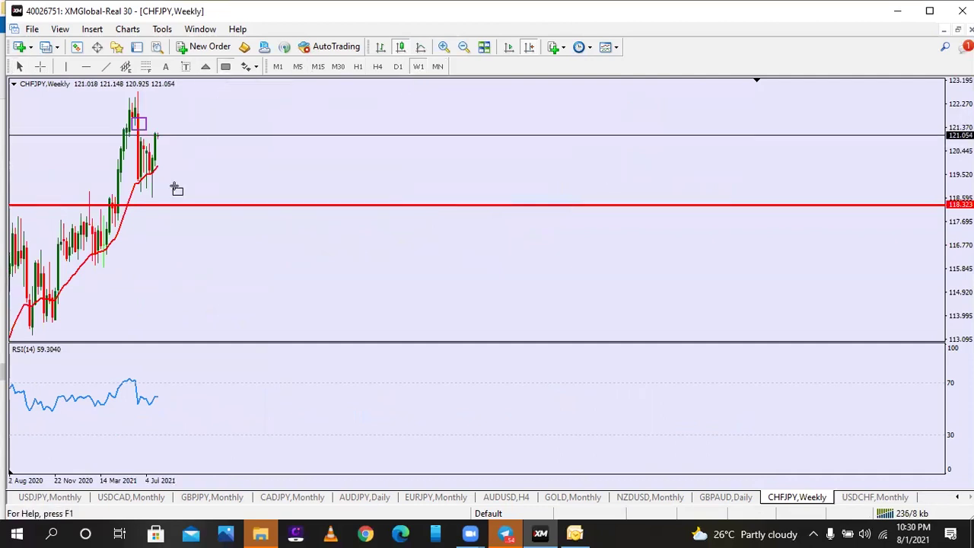
{"action": "mouse_move", "coordinate": [128, 182]}
{"action": "left_mouse_down"}
{"action": "mouse_move", "coordinate": [166, 189]}
{"action": "mouse_move", "coordinate": [165, 175]}
{"action": "left_mouse_up"}
Open the GBPAUD chart and switch it to the weekly timeframe
{"action": "left_click", "coordinate": [726, 498]}
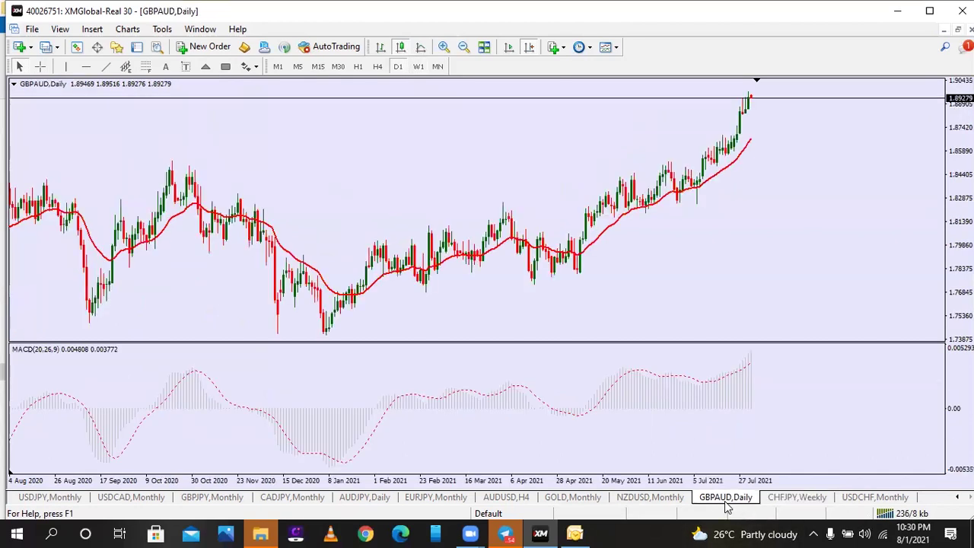
{"action": "left_click", "coordinate": [417, 75]}
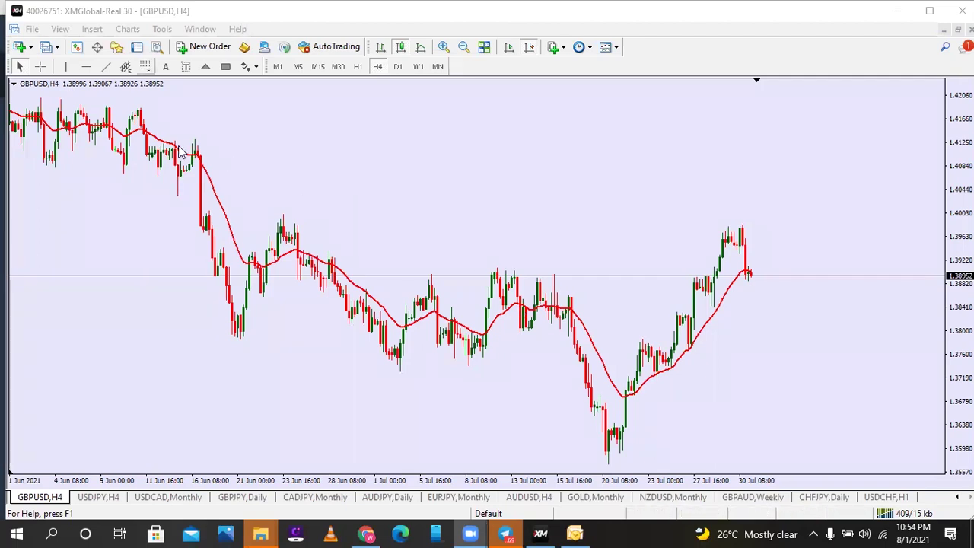
Place horizontal lines at 1.36375 and 1.36890 around the July low on the 4-hour GBPUSD chart
{"action": "left_click", "coordinate": [86, 67]}
{"action": "left_click", "coordinate": [604, 425]}
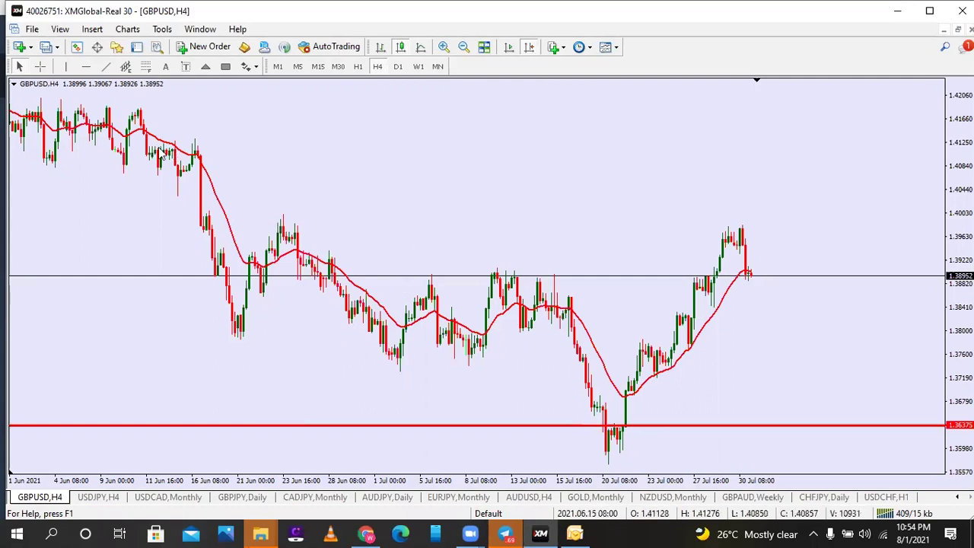
{"action": "left_click", "coordinate": [86, 67]}
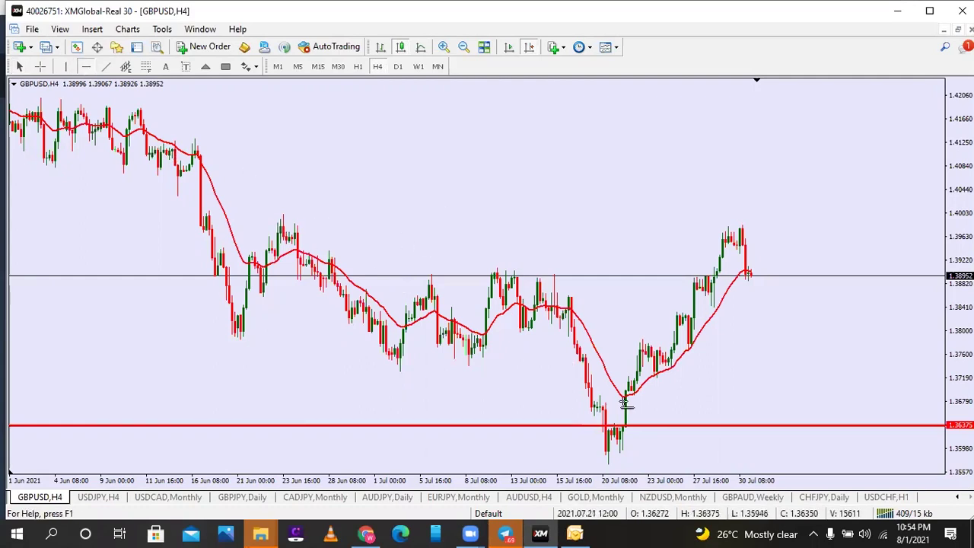
{"action": "left_click", "coordinate": [599, 396]}
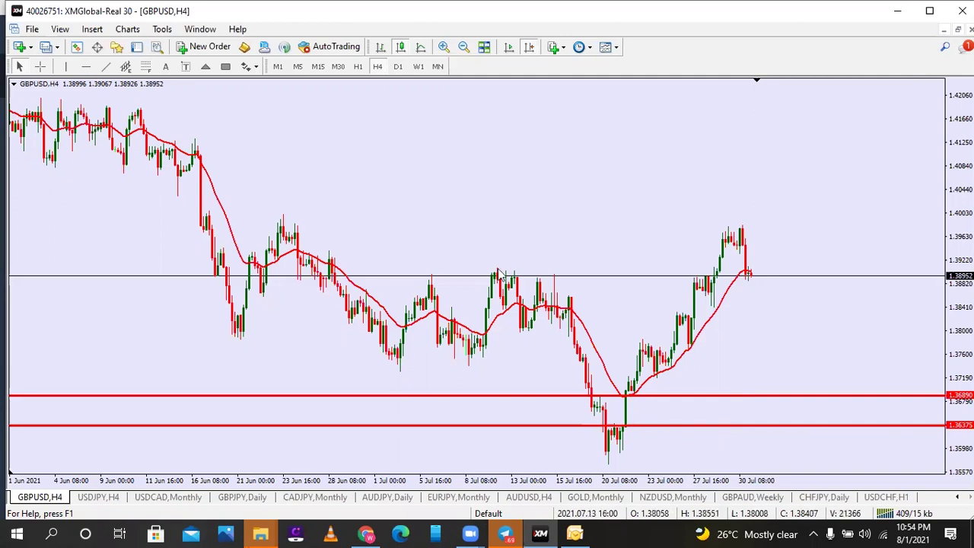
Measure the distances from the 1.36890 line down to the July low and up to the late-July highs on GBPUSD
{"action": "left_click", "coordinate": [40, 66]}
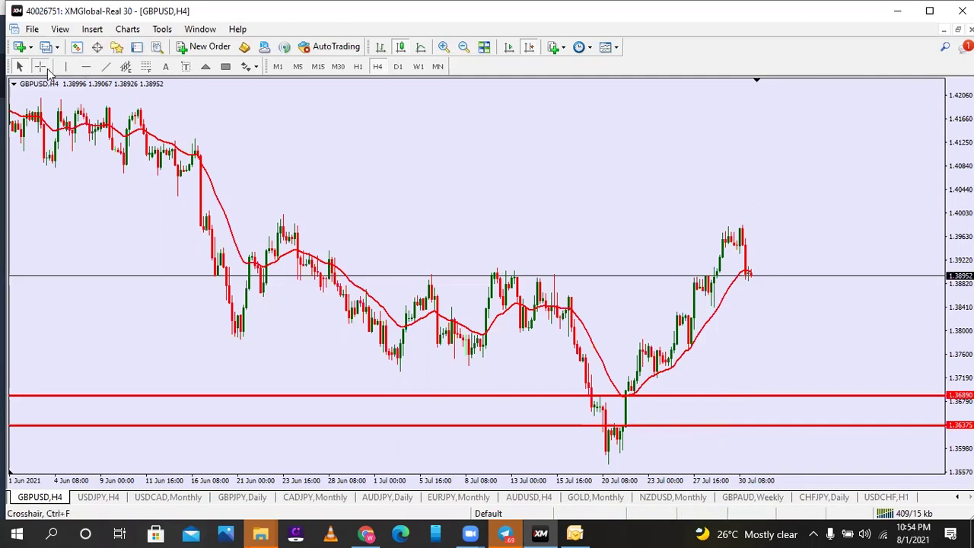
{"action": "left_click_drag", "start_coordinate": [627, 394], "coordinate": [609, 462]}
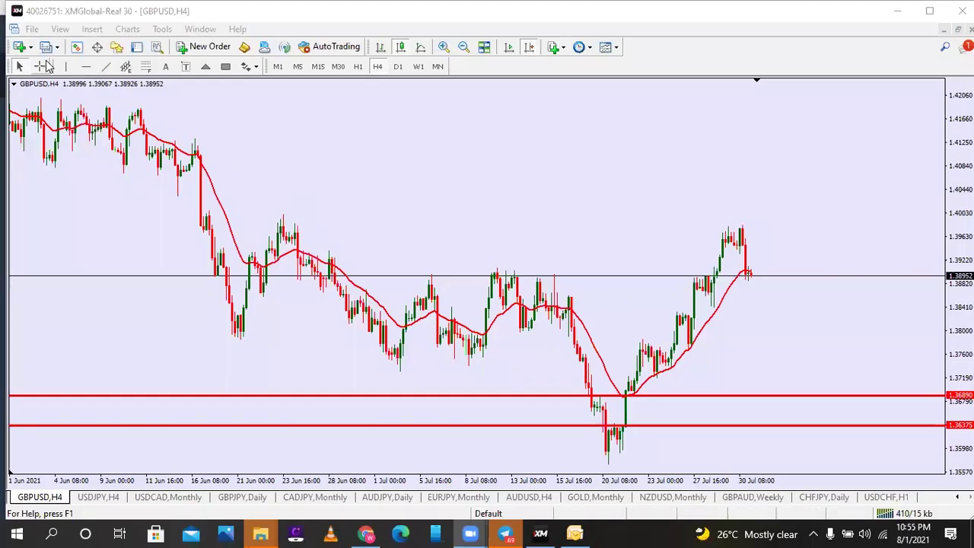
{"action": "left_click", "coordinate": [42, 66]}
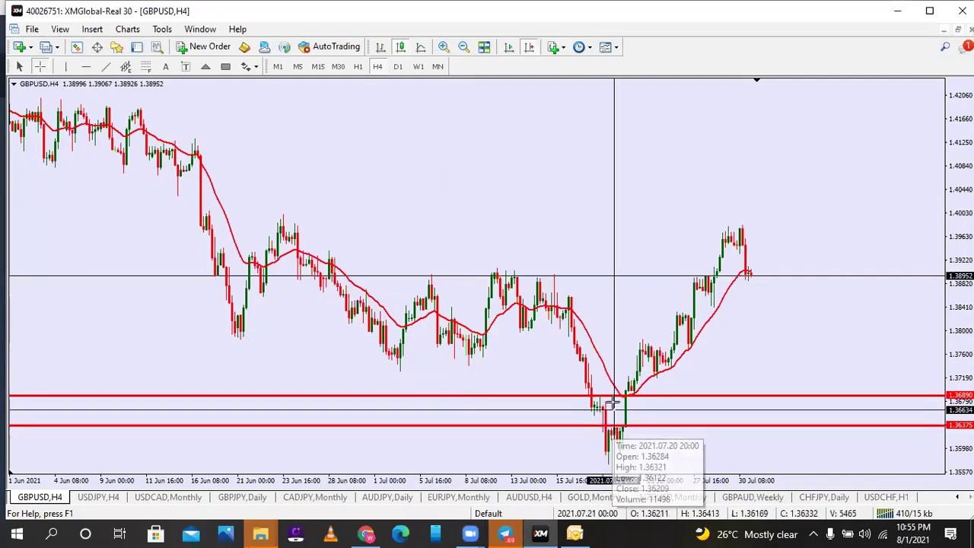
{"action": "left_click_drag", "start_coordinate": [609, 396], "coordinate": [618, 457]}
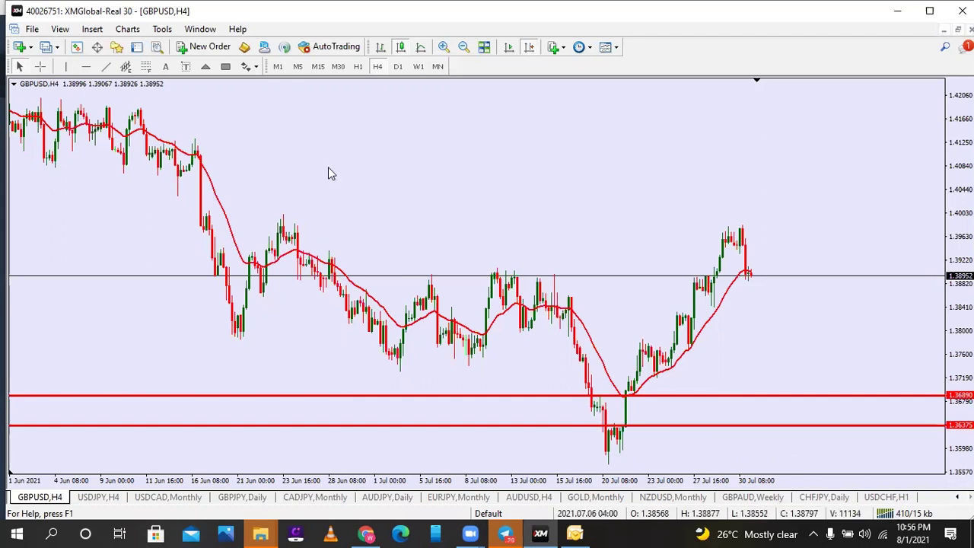
{"action": "left_click", "coordinate": [40, 66]}
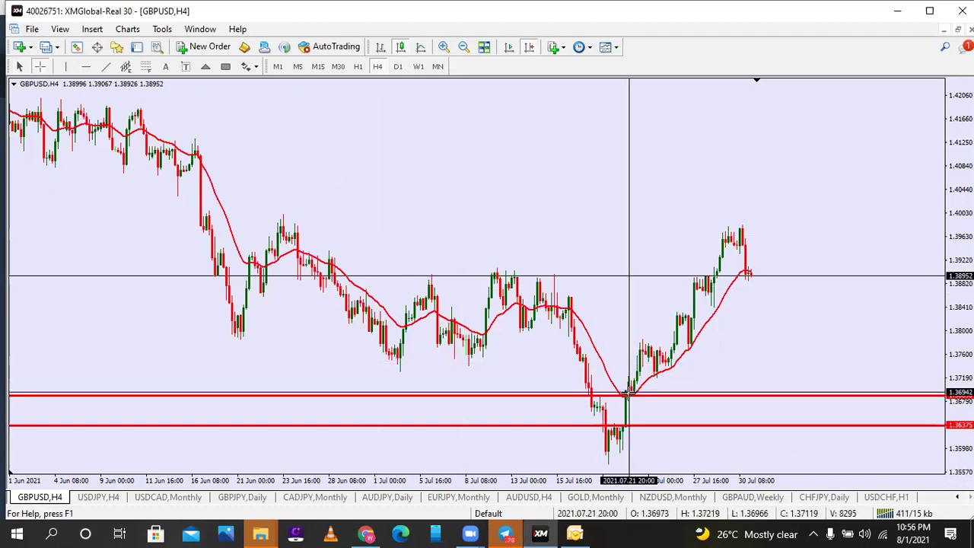
{"action": "left_click_drag", "start_coordinate": [629, 393], "coordinate": [729, 236]}
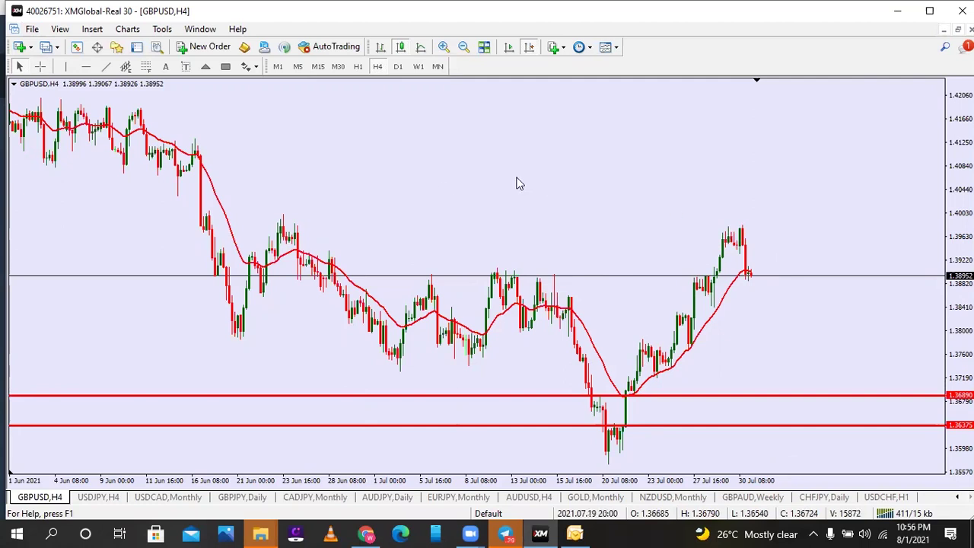
Switch the GBPUSD chart to the monthly timeframe to view the marked levels in the long-term trend
{"action": "left_click", "coordinate": [438, 67]}
{"action": "left_click", "coordinate": [445, 46]}
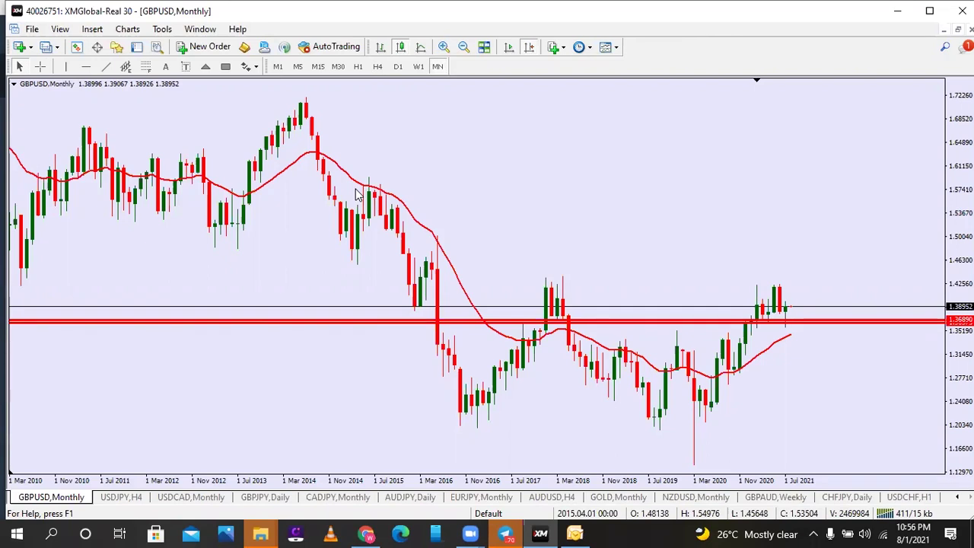
Remove the existing horizontal lines and place one at 1.35638 by the July low on the monthly GBPUSD chart
{"action": "key", "text": "BackSpace"}
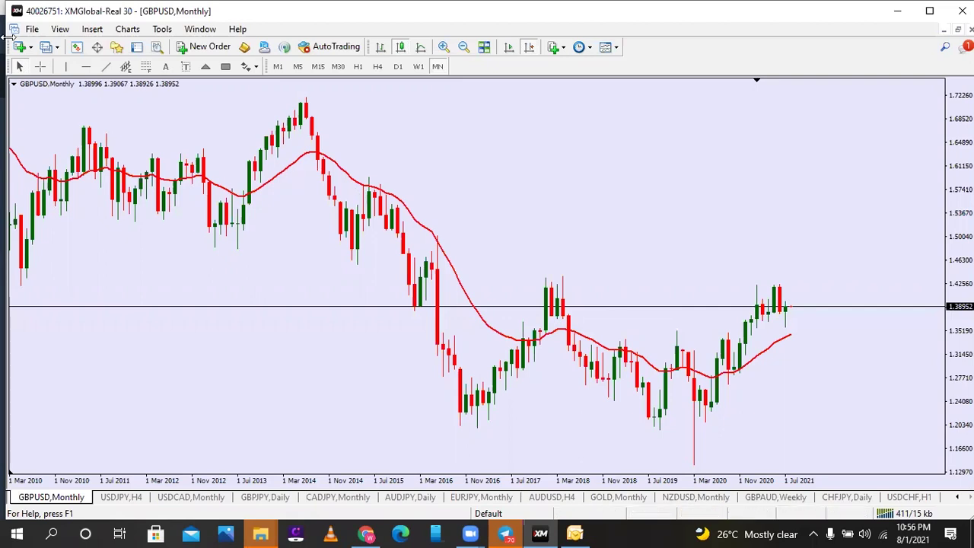
{"action": "left_click", "coordinate": [86, 67]}
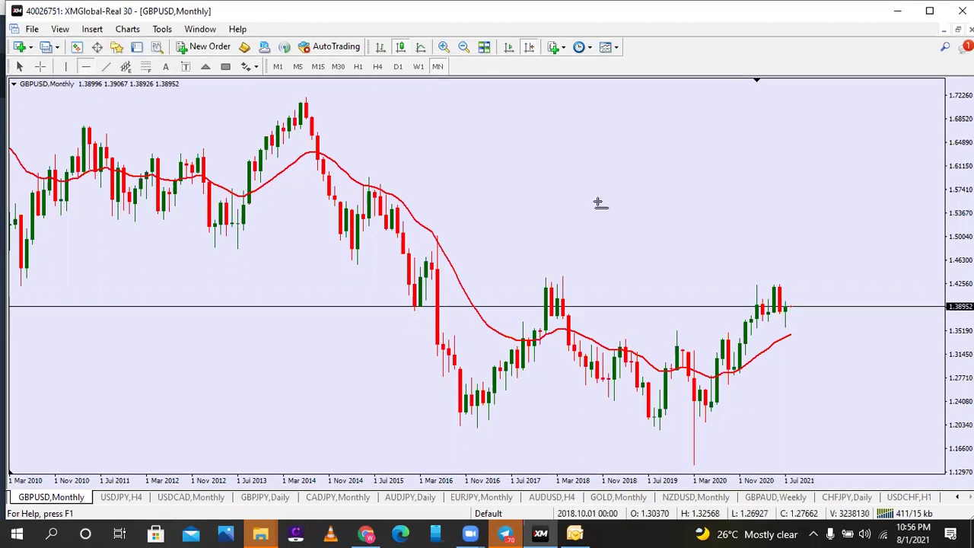
{"action": "left_click", "coordinate": [788, 328]}
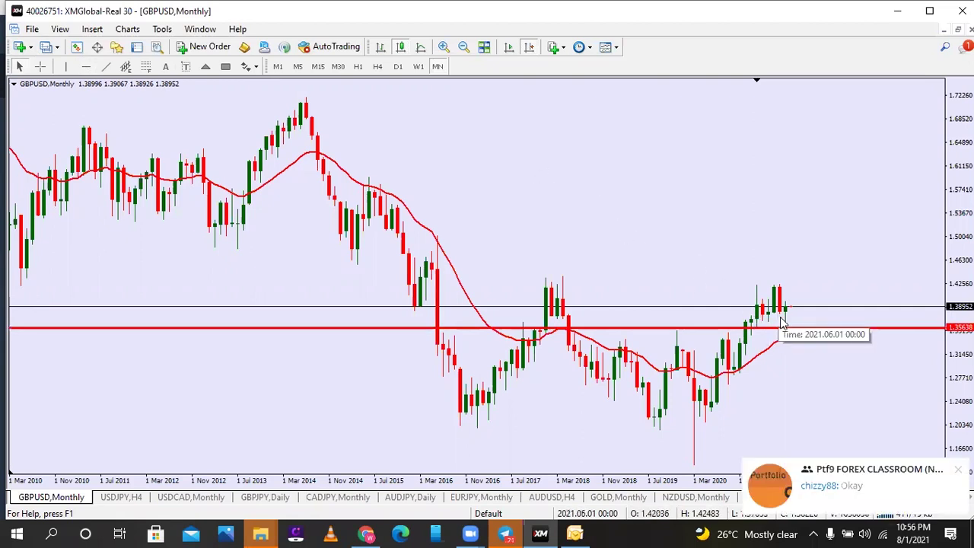
Switch GBPUSD to the daily timeframe and examine the price action above the 1.35638 line up to the latest candle
{"action": "left_click", "coordinate": [397, 66]}
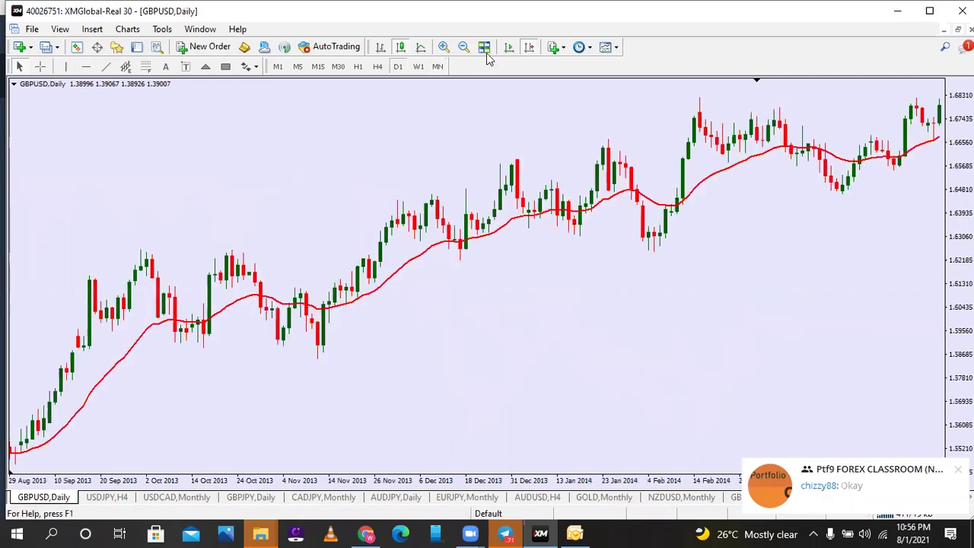
{"action": "left_click", "coordinate": [528, 48]}
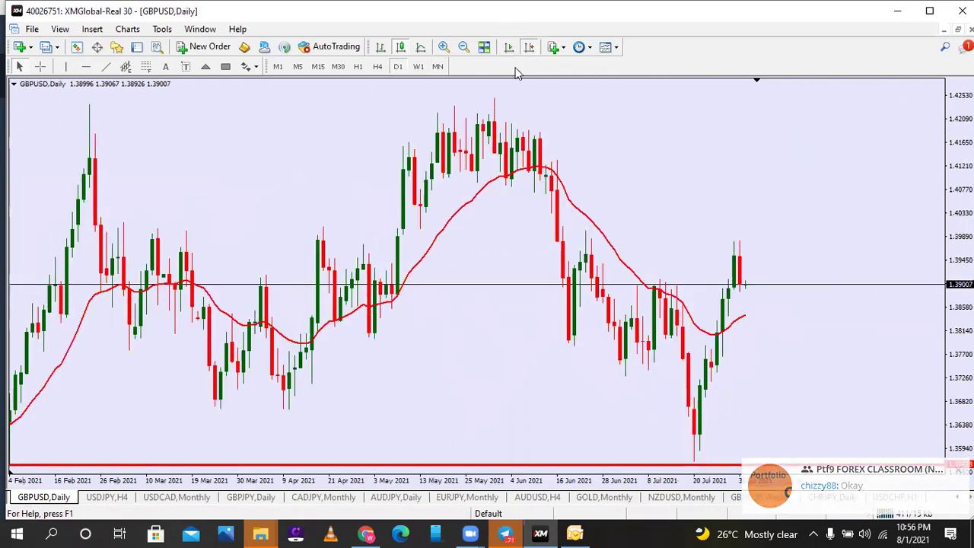
{"action": "left_click", "coordinate": [464, 47]}
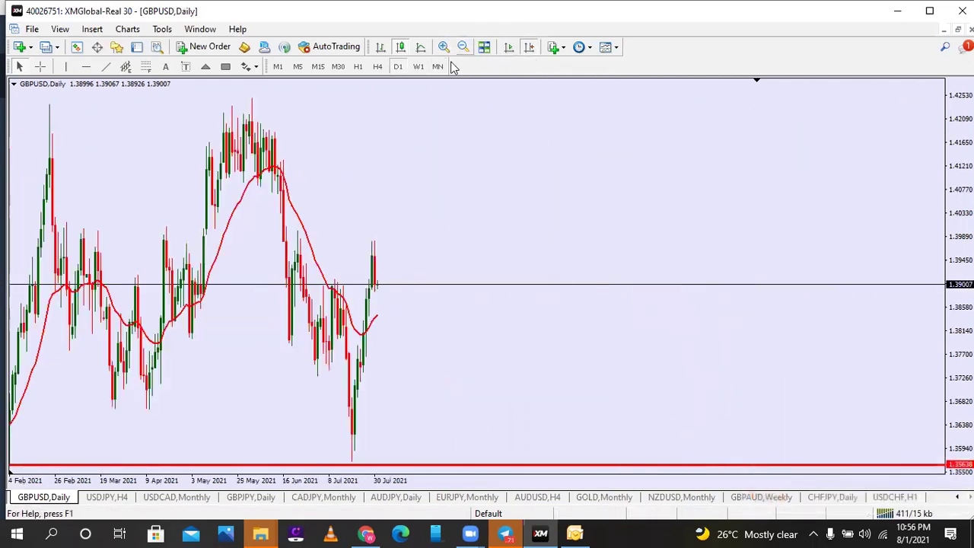
{"action": "scroll", "coordinate": [449, 190], "scroll_direction": "down", "scroll_amount": 10}
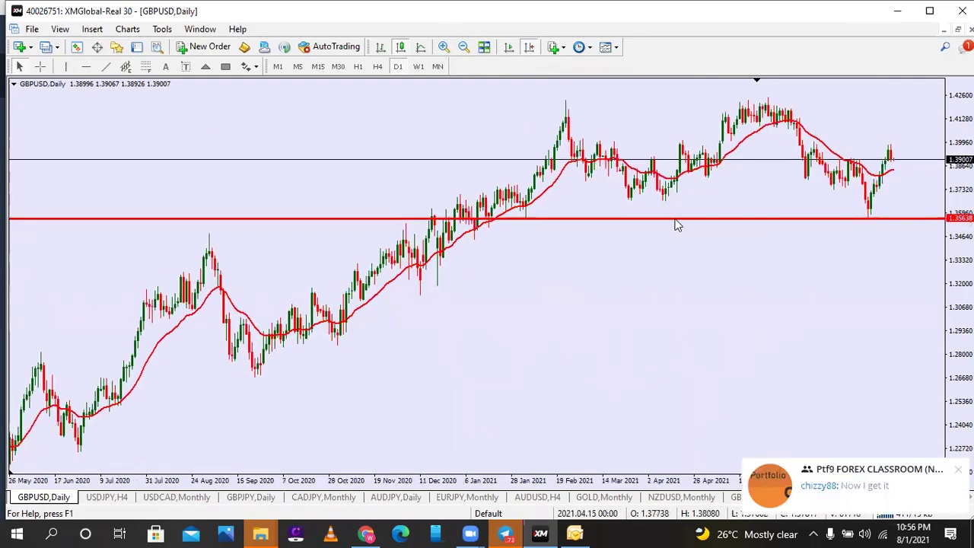
{"action": "scroll", "coordinate": [710, 219], "scroll_direction": "up", "scroll_amount": 1}
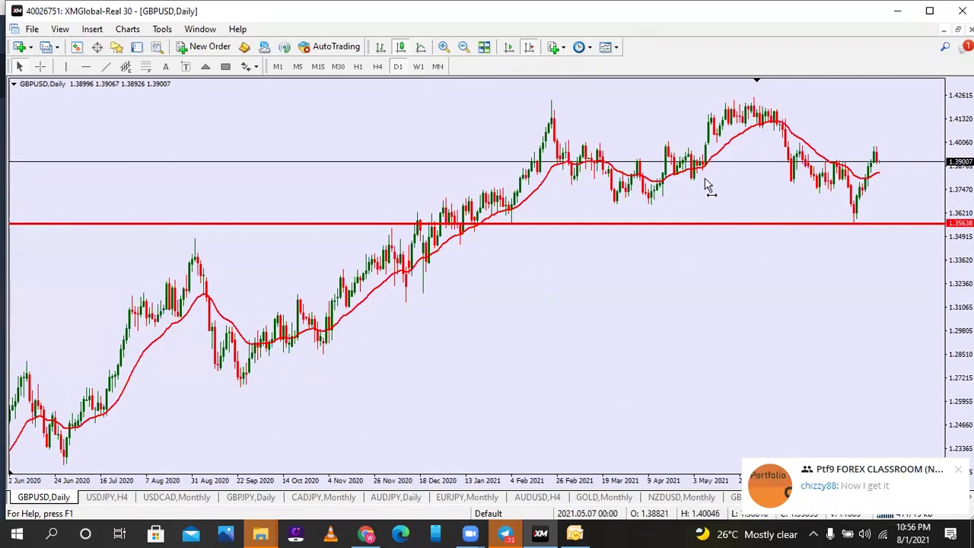
{"action": "left_click_drag", "start_coordinate": [706, 185], "coordinate": [586, 200]}
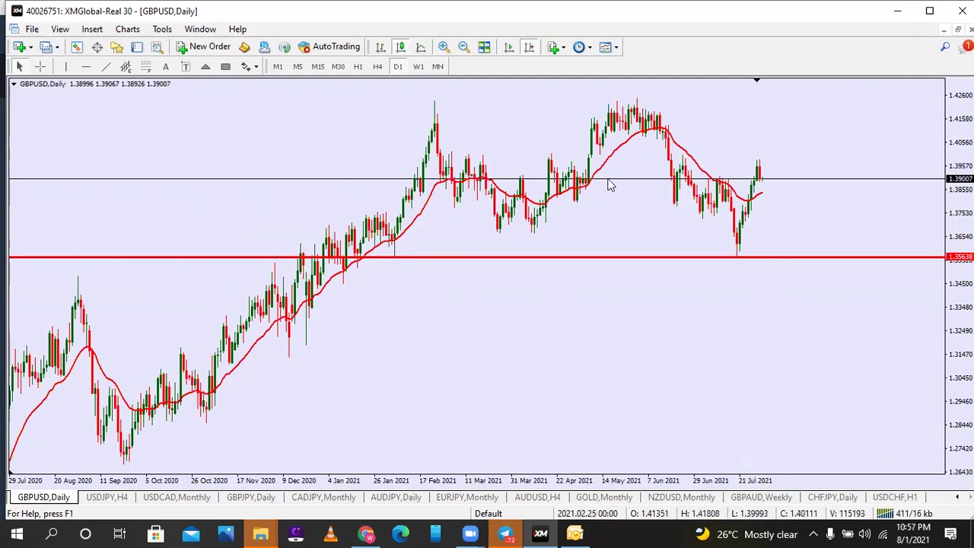
Place a horizontal line at 1.39088 along the early-July highs on the 4-hour GBPUSD chart
{"action": "left_click", "coordinate": [380, 68]}
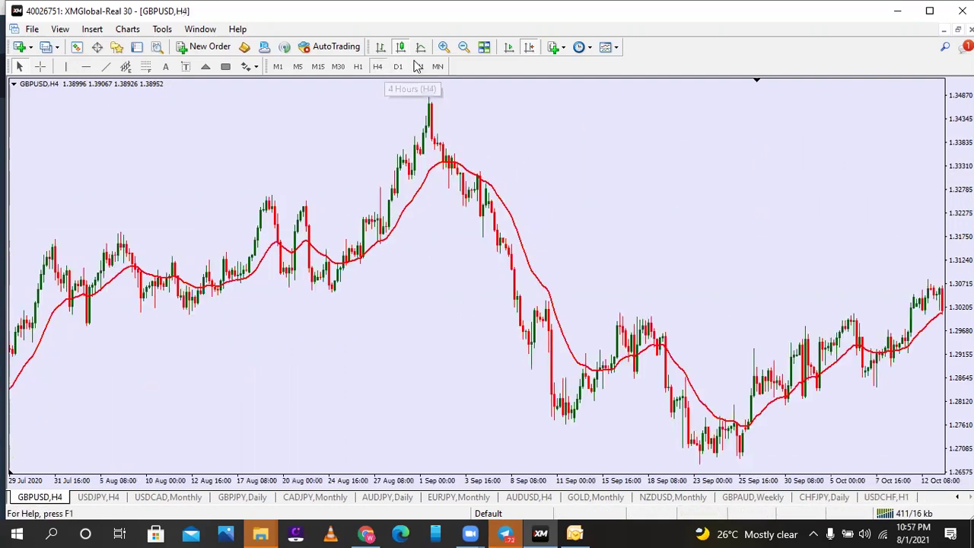
{"action": "left_click", "coordinate": [528, 54]}
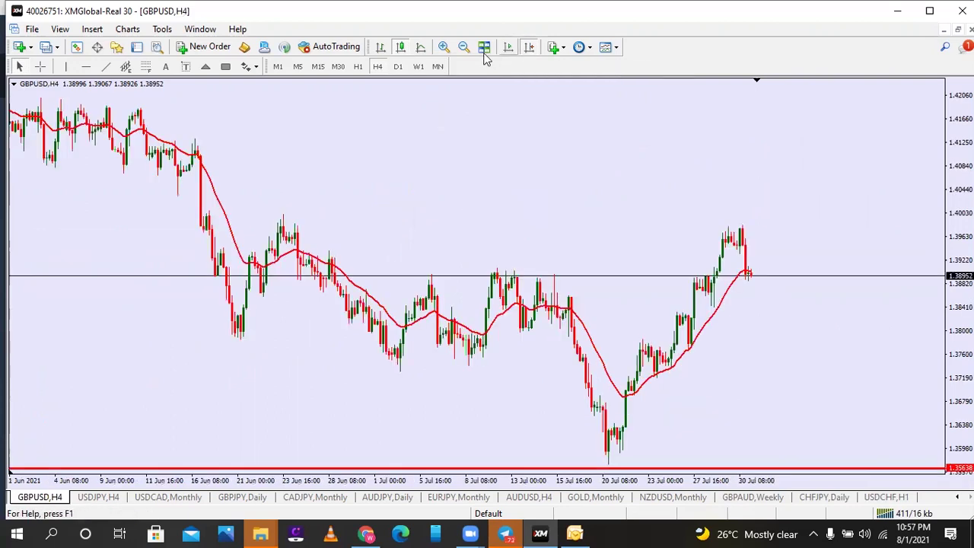
{"action": "left_click", "coordinate": [471, 50]}
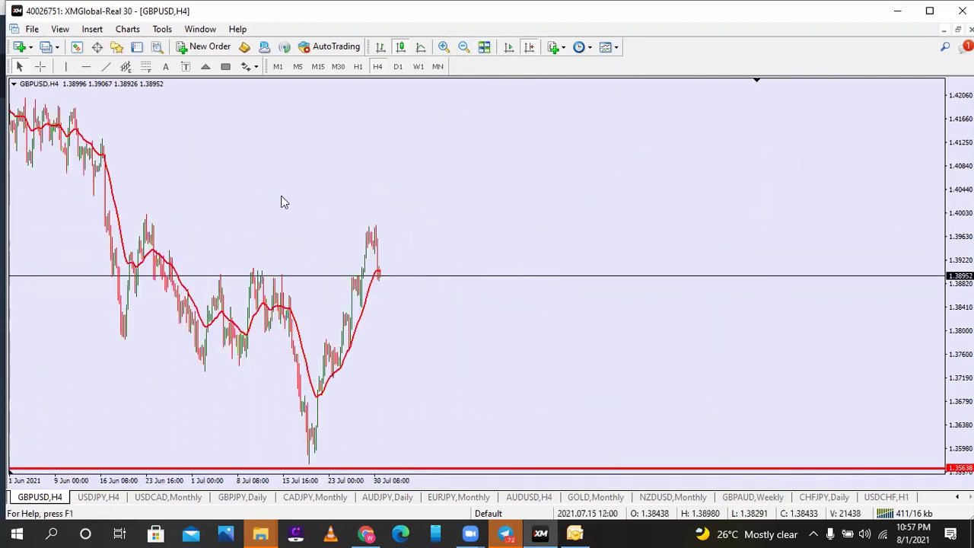
{"action": "scroll", "coordinate": [309, 211], "scroll_direction": "up", "scroll_amount": 5}
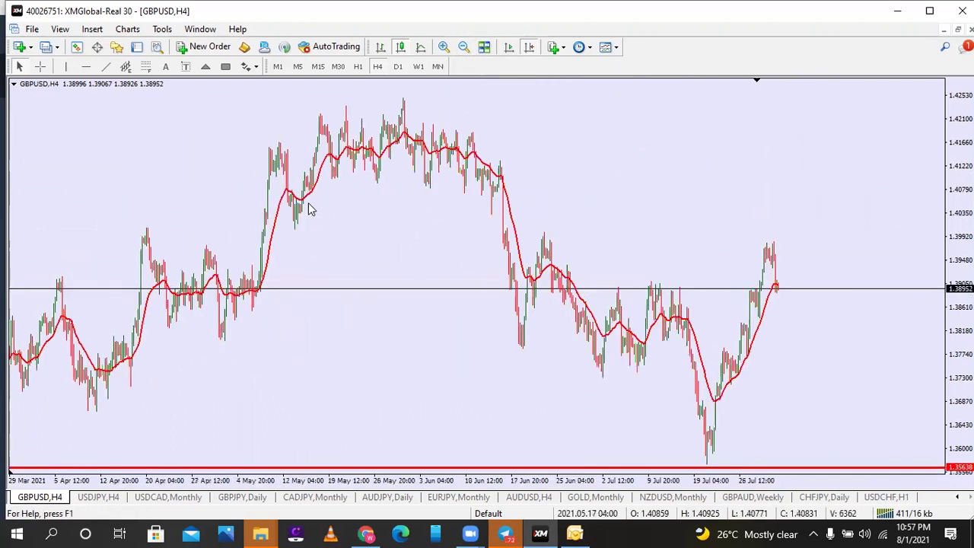
{"action": "left_click", "coordinate": [41, 66]}
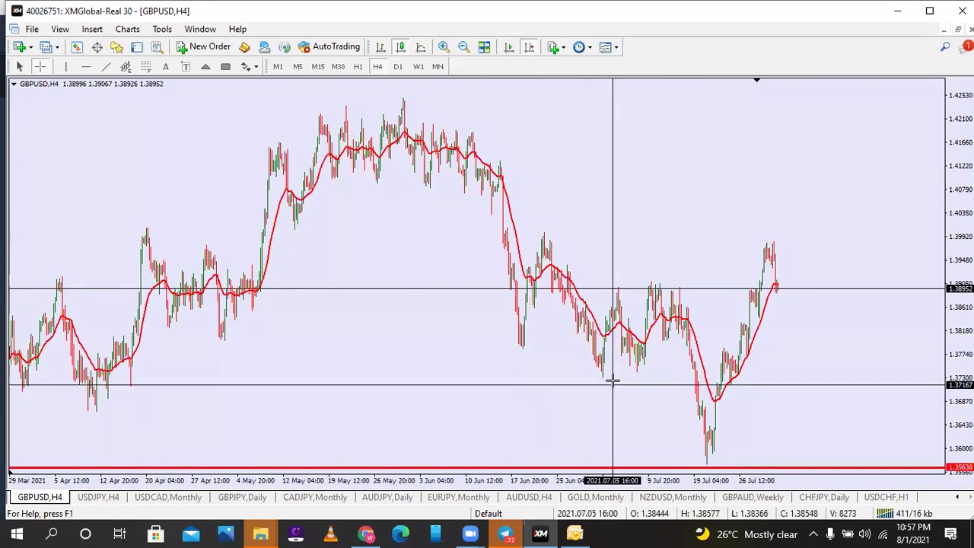
{"action": "left_click", "coordinate": [87, 67]}
{"action": "left_click", "coordinate": [653, 282]}
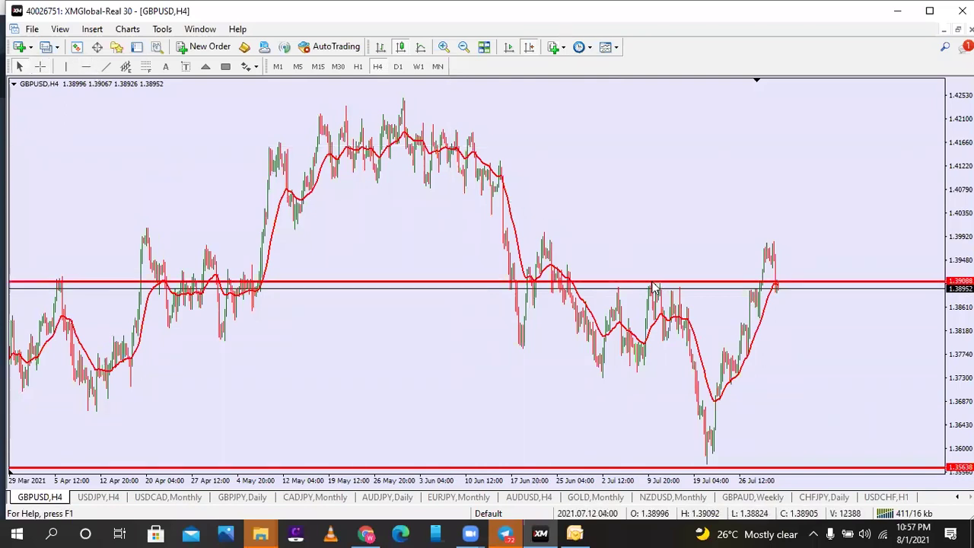
{"action": "left_click", "coordinate": [445, 47]}
{"action": "left_click", "coordinate": [530, 47]}
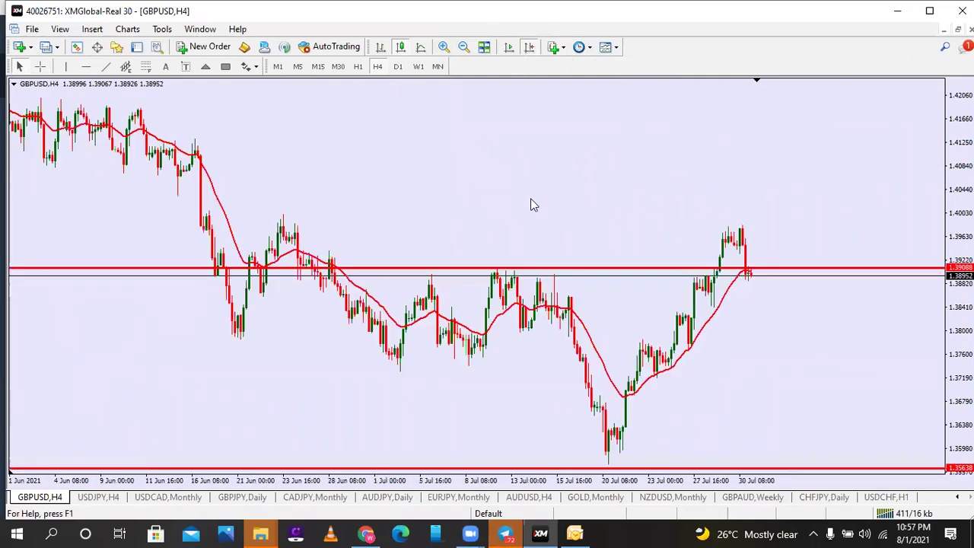
Draw a rectangle around the late-July candles at the 1.39088 level on the daily GBPUSD chart
{"action": "left_click", "coordinate": [398, 66]}
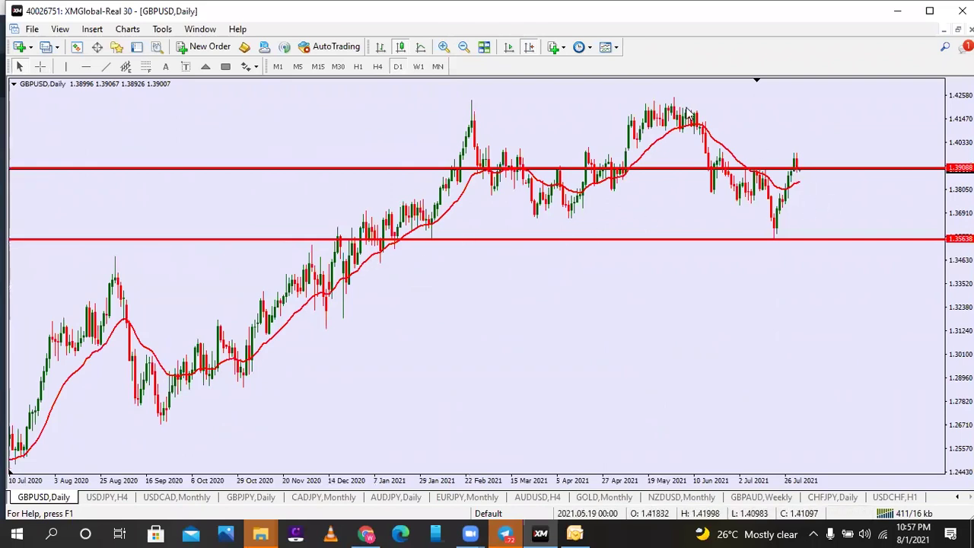
{"action": "left_click", "coordinate": [446, 48]}
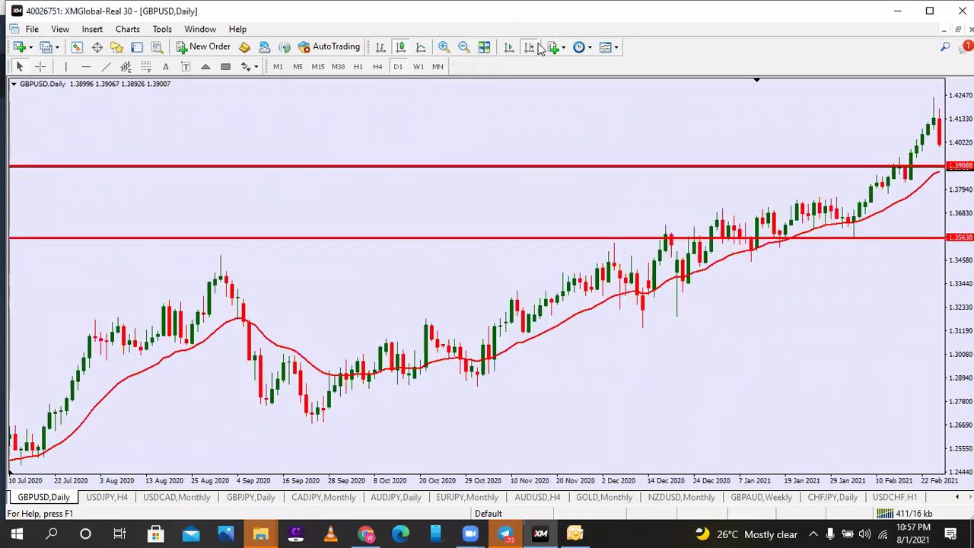
{"action": "left_click", "coordinate": [443, 48]}
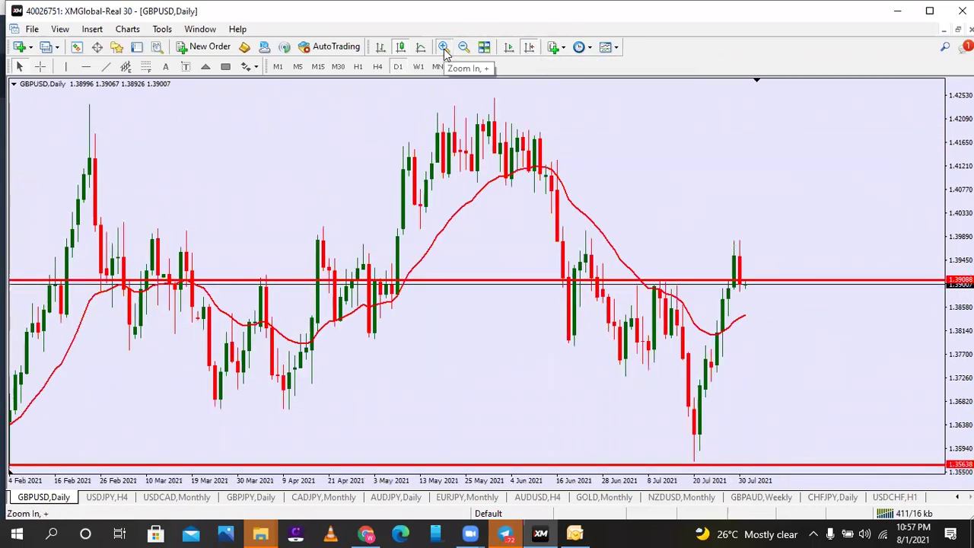
{"action": "left_click", "coordinate": [443, 47]}
{"action": "left_click", "coordinate": [444, 47]}
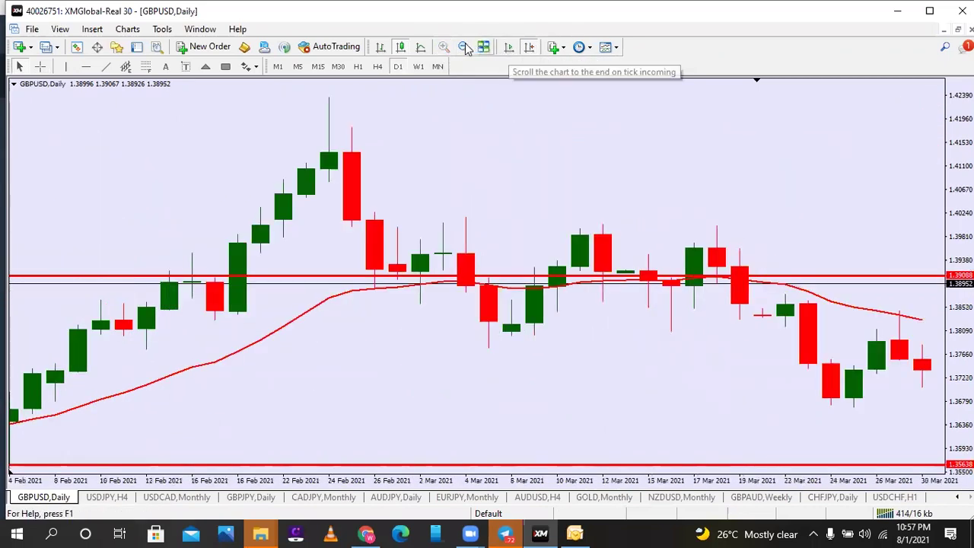
{"action": "left_click", "coordinate": [464, 47]}
{"action": "left_click", "coordinate": [465, 48]}
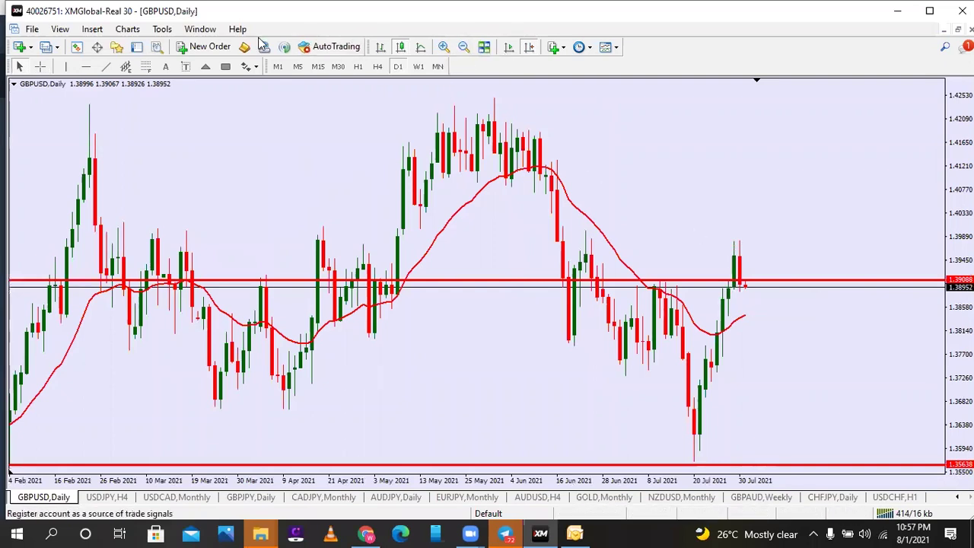
{"action": "left_click", "coordinate": [227, 66]}
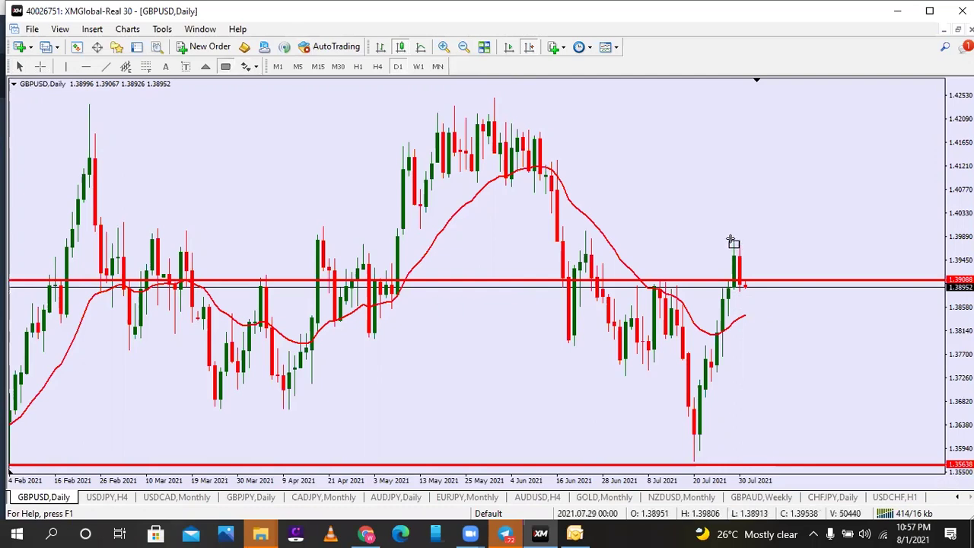
{"action": "left_click_drag", "start_coordinate": [723, 229], "coordinate": [762, 297]}
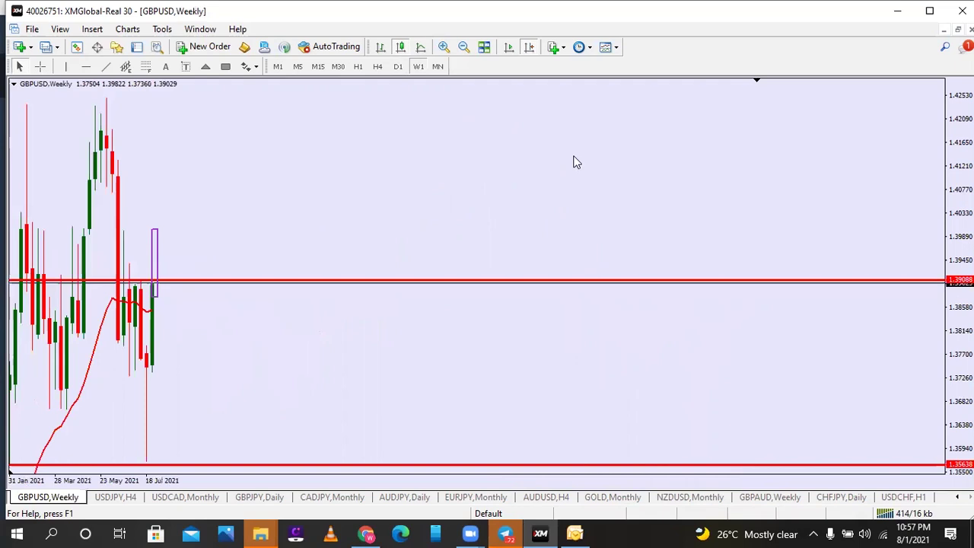
Place a horizontal line at 1.38416 at the end of the moving average on the daily GBPUSD chart
{"action": "left_click", "coordinate": [358, 67]}
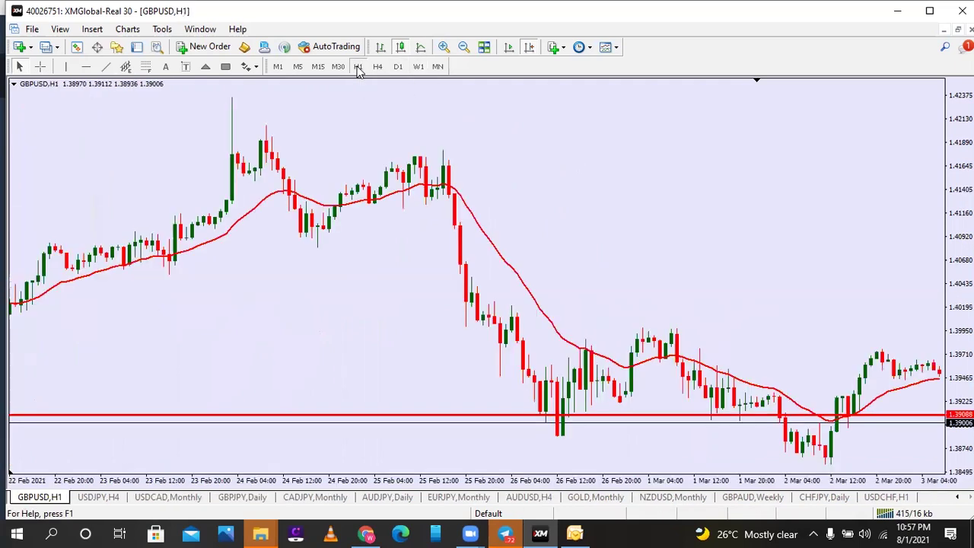
{"action": "left_click", "coordinate": [398, 66]}
{"action": "left_click", "coordinate": [86, 66]}
{"action": "left_click", "coordinate": [678, 317]}
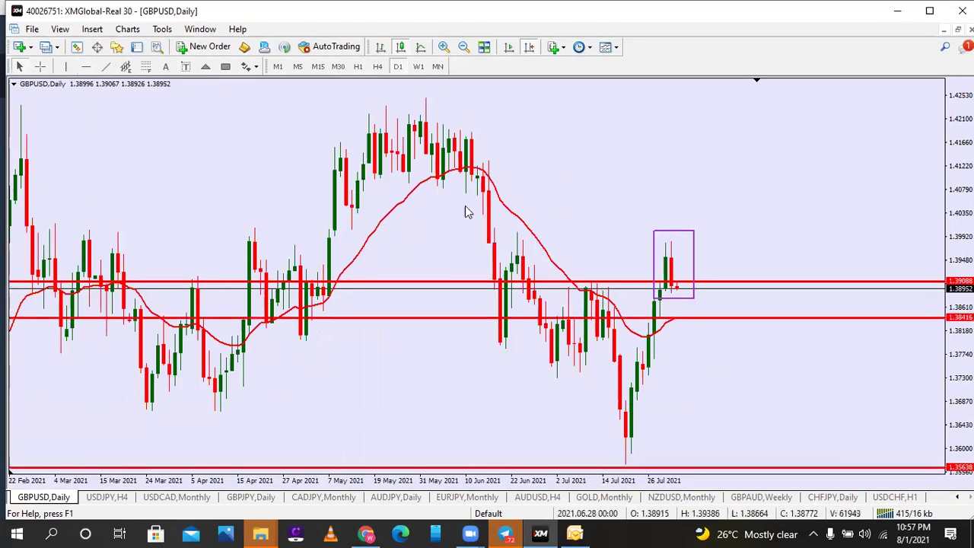
Add a MACD indicator with settings 20, 26, 9 to the 1-hour GBPUSD chart
{"action": "left_click", "coordinate": [359, 66]}
{"action": "left_click", "coordinate": [529, 48]}
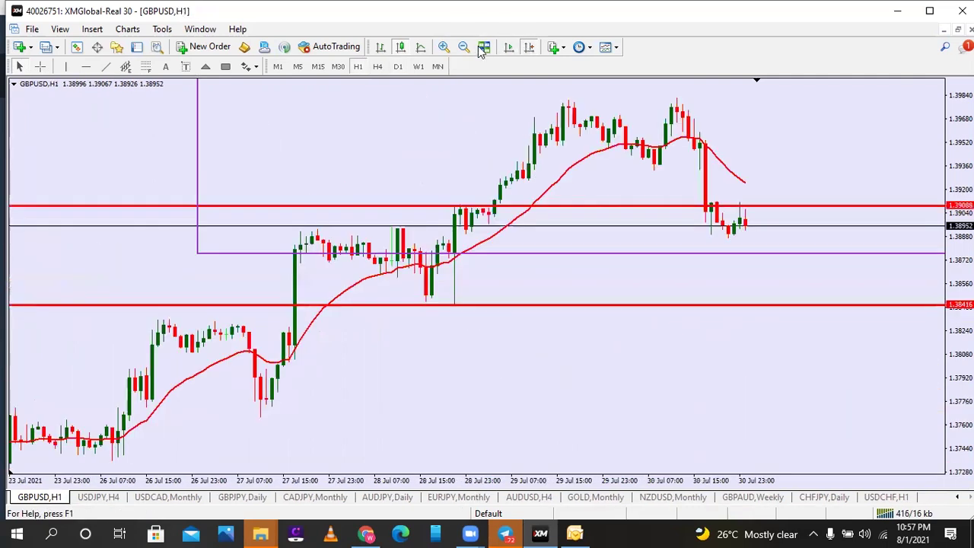
{"action": "left_click", "coordinate": [40, 67]}
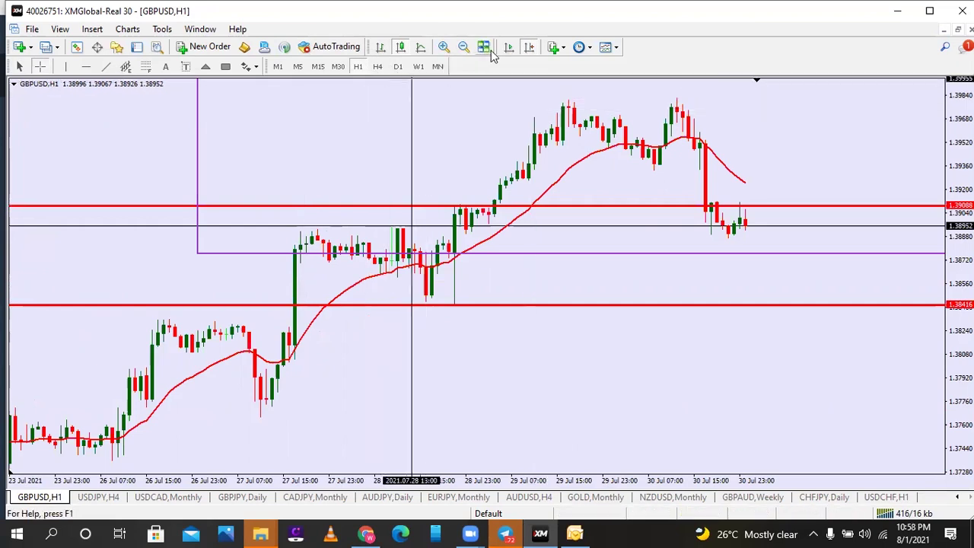
{"action": "left_click", "coordinate": [554, 47]}
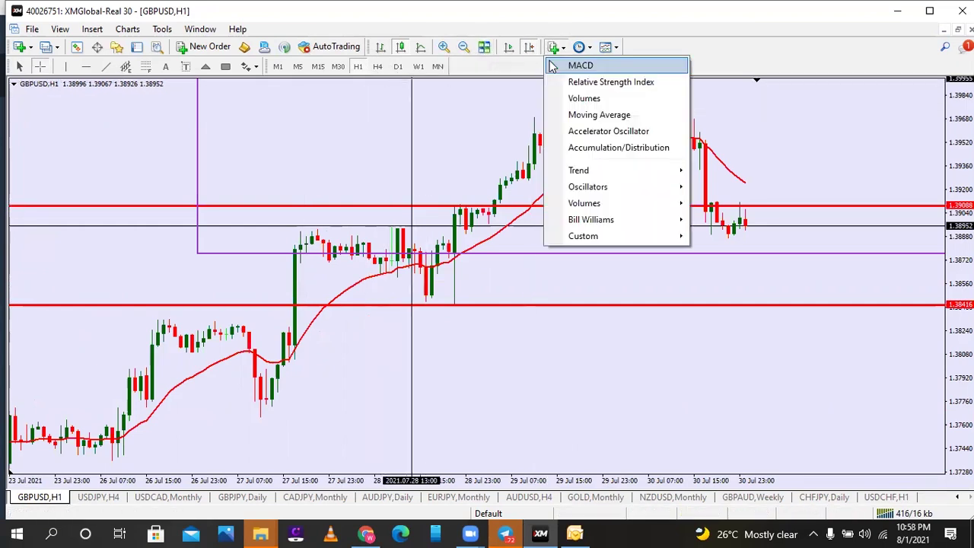
{"action": "left_click", "coordinate": [553, 67]}
{"action": "key", "text": "Return"}
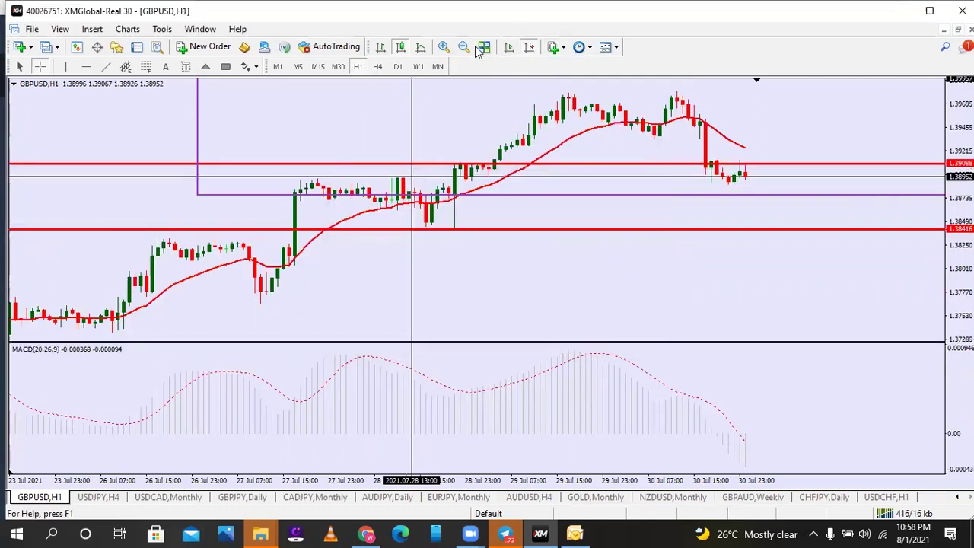
Draw trend lines across the two late-July price highs and the matching falling MACD peaks on the 1-hour chart
{"action": "left_click", "coordinate": [464, 47]}
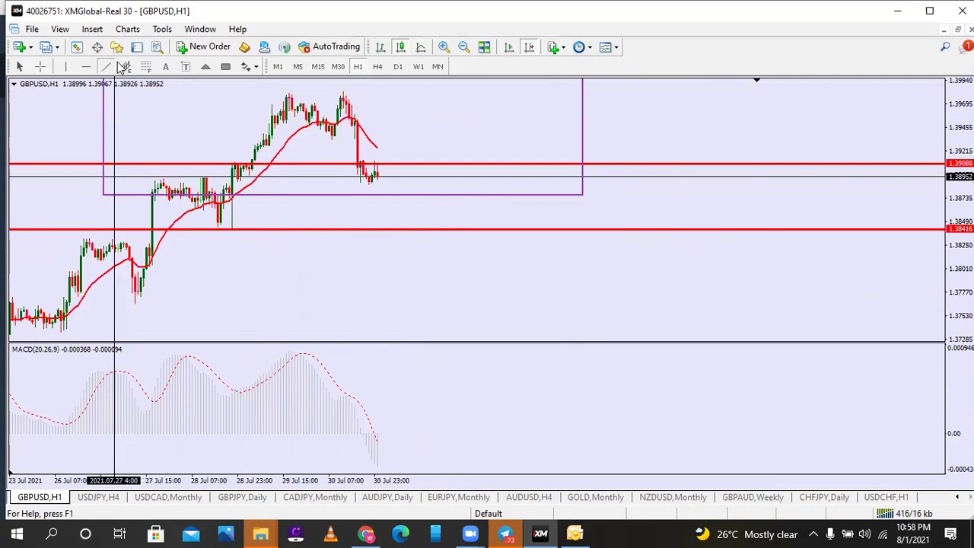
{"action": "left_click_drag", "start_coordinate": [286, 93], "coordinate": [357, 93]}
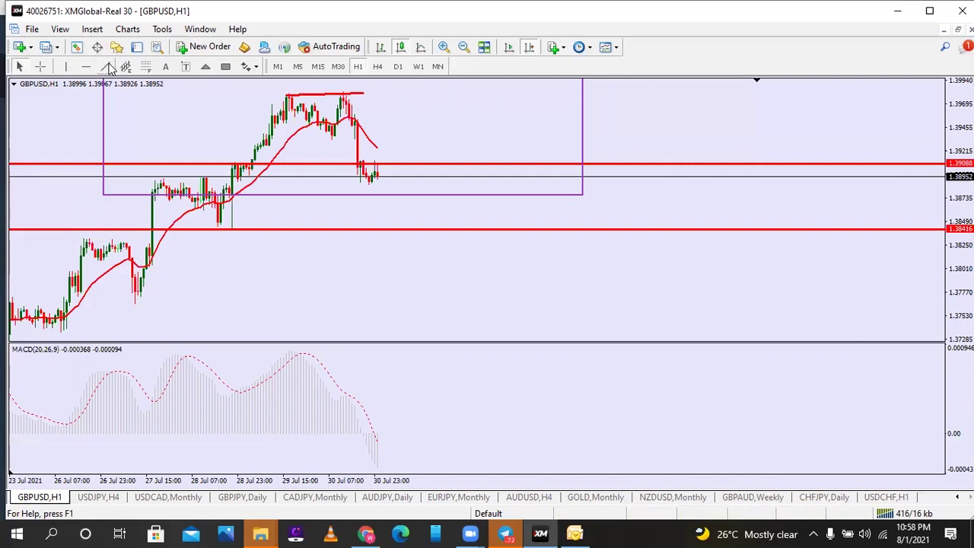
{"action": "left_click", "coordinate": [106, 67]}
{"action": "left_click_drag", "start_coordinate": [290, 349], "coordinate": [363, 409]}
Move the 1.39088 line to 1.39316 and box that level just after the latest candle on the 4-hour chart
{"action": "left_click_drag", "start_coordinate": [332, 166], "coordinate": [330, 147]}
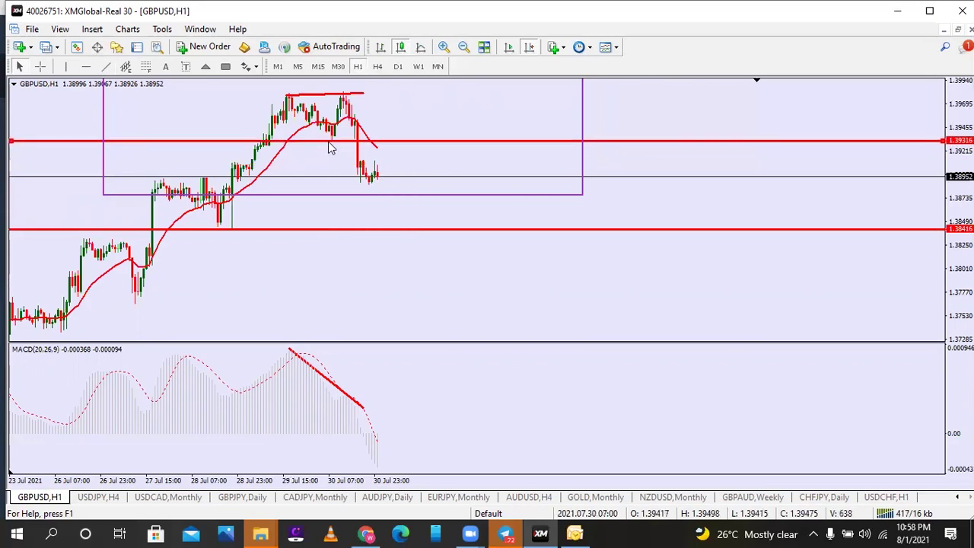
{"action": "left_click", "coordinate": [378, 67]}
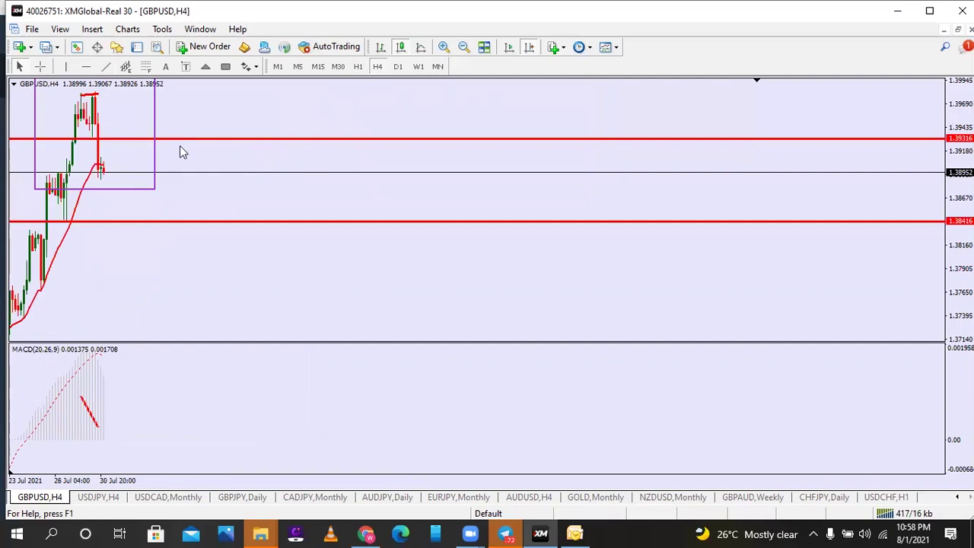
{"action": "key", "text": "alt+t"}
{"action": "left_click", "coordinate": [225, 67]}
{"action": "left_click_drag", "start_coordinate": [109, 133], "coordinate": [166, 147]}
Sketch the expected path with trend lines: up to 1.39316, down to 1.38416, up to about 1.389, and down below 1.3714
{"action": "left_click", "coordinate": [106, 66]}
{"action": "left_click_drag", "start_coordinate": [120, 140], "coordinate": [139, 227]}
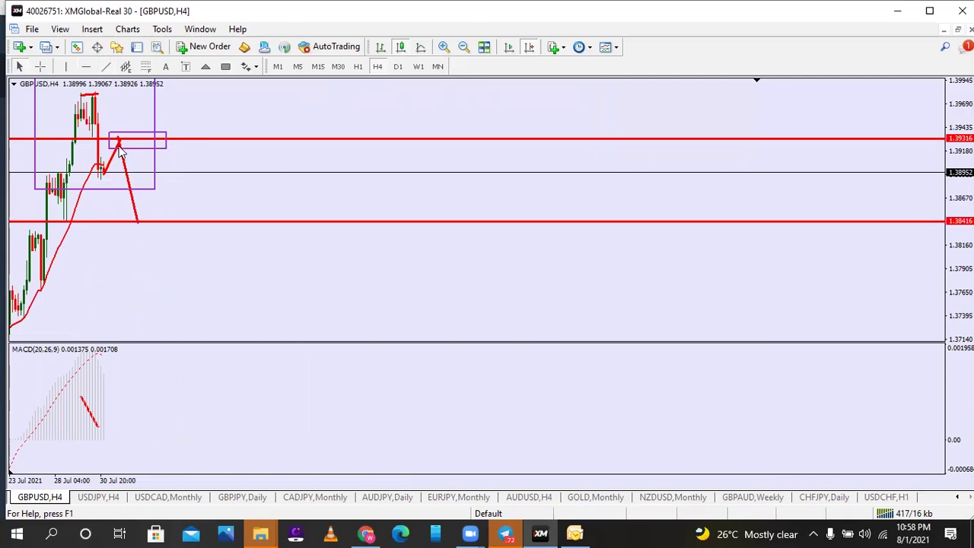
{"action": "left_click_drag", "start_coordinate": [120, 148], "coordinate": [120, 149]}
{"action": "left_click", "coordinate": [105, 67]}
{"action": "left_click_drag", "start_coordinate": [137, 221], "coordinate": [153, 176]}
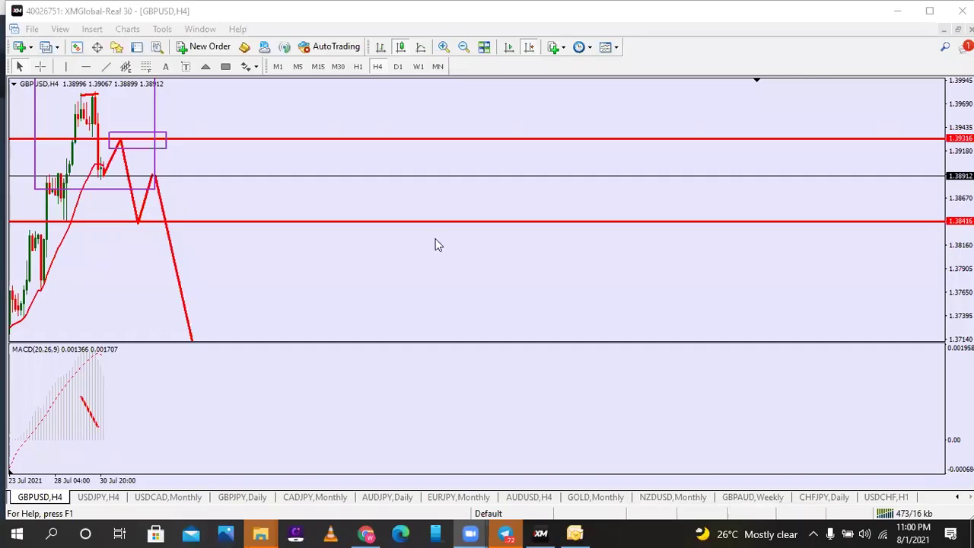
Add a horizontal line at 1.37157 on the daily GBPUSD chart, at the low end of the sketched path
{"action": "left_click", "coordinate": [283, 189]}
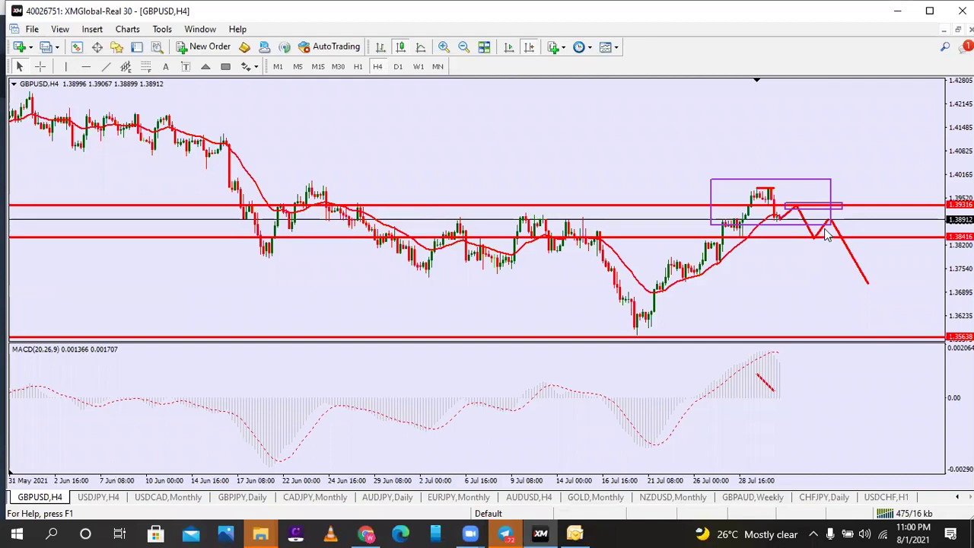
{"action": "left_click", "coordinate": [40, 67]}
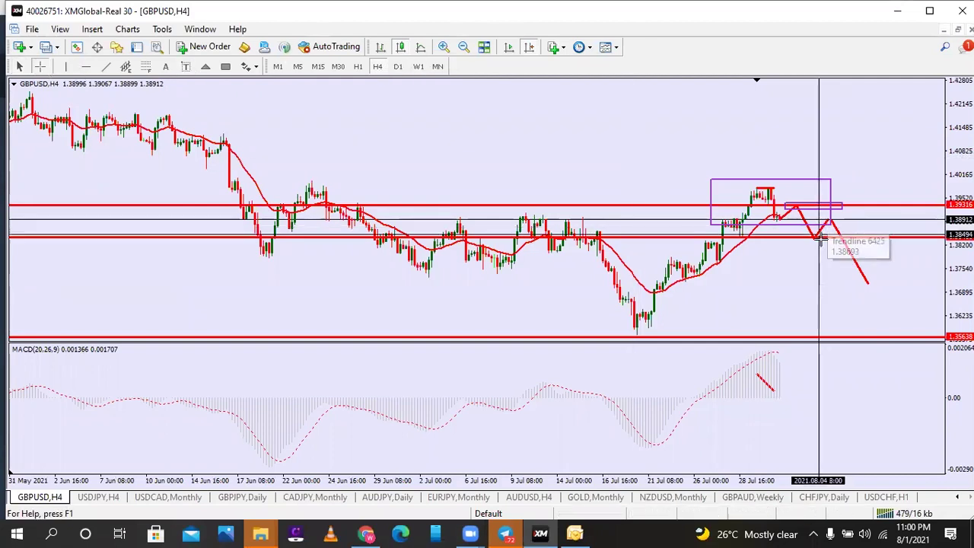
{"action": "left_click", "coordinate": [398, 66]}
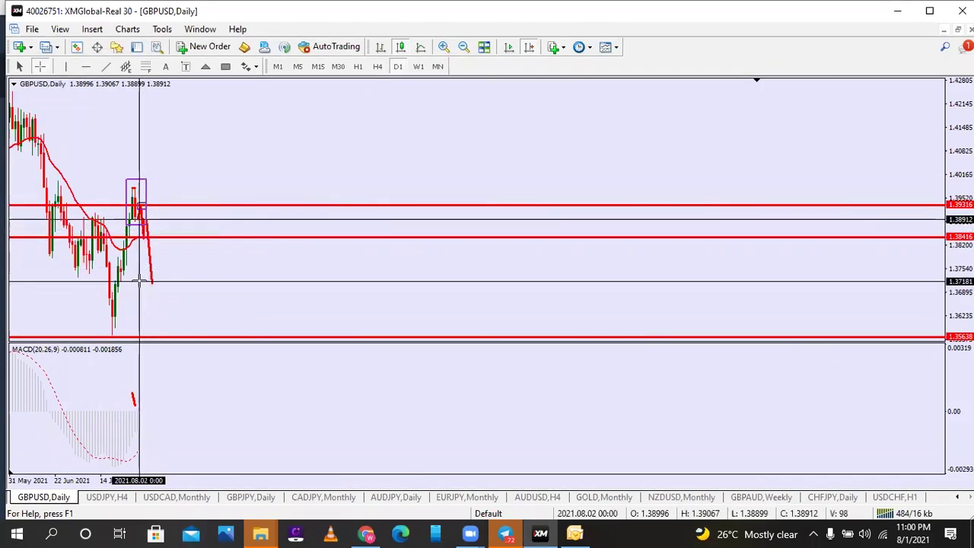
{"action": "left_click", "coordinate": [86, 66]}
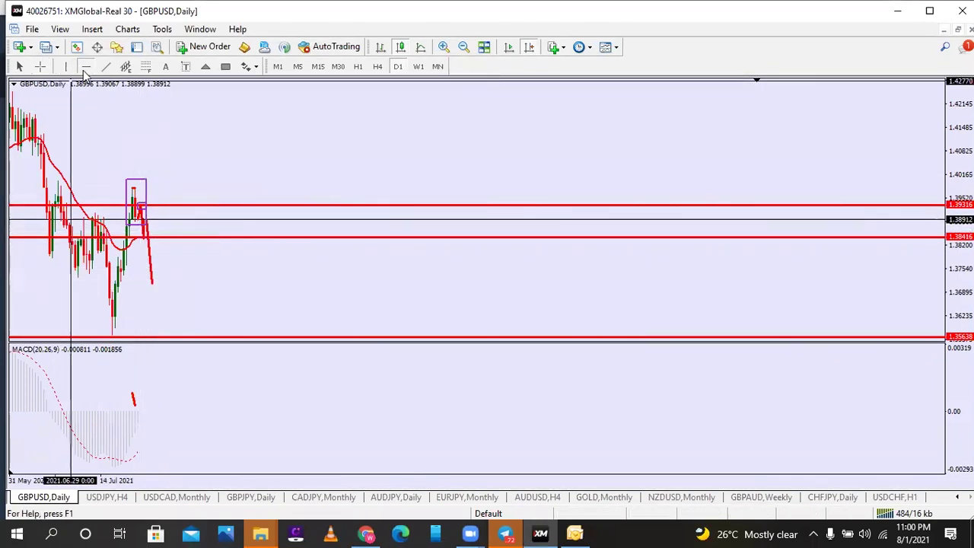
{"action": "left_click", "coordinate": [122, 283]}
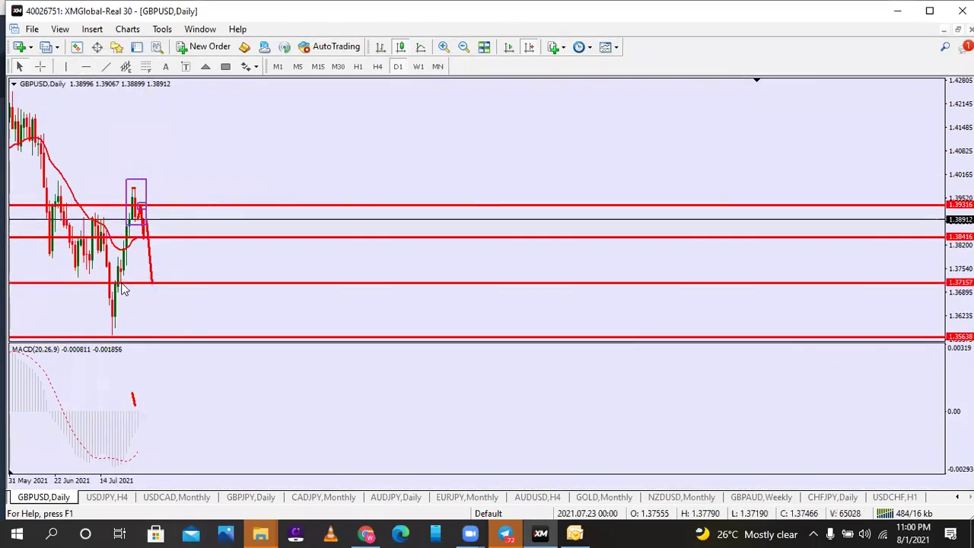
Extend the GBPUSD path with trend lines from 1.37157 up to about 1.378 and down to just above 1.35638, and review it on the 4-hour chart
{"action": "left_click", "coordinate": [106, 67]}
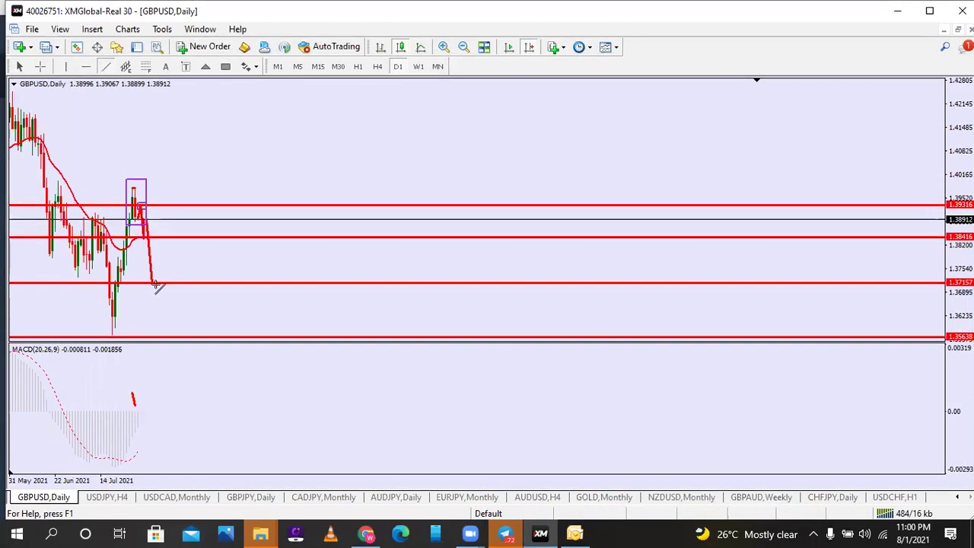
{"action": "left_click_drag", "start_coordinate": [154, 283], "coordinate": [164, 260]}
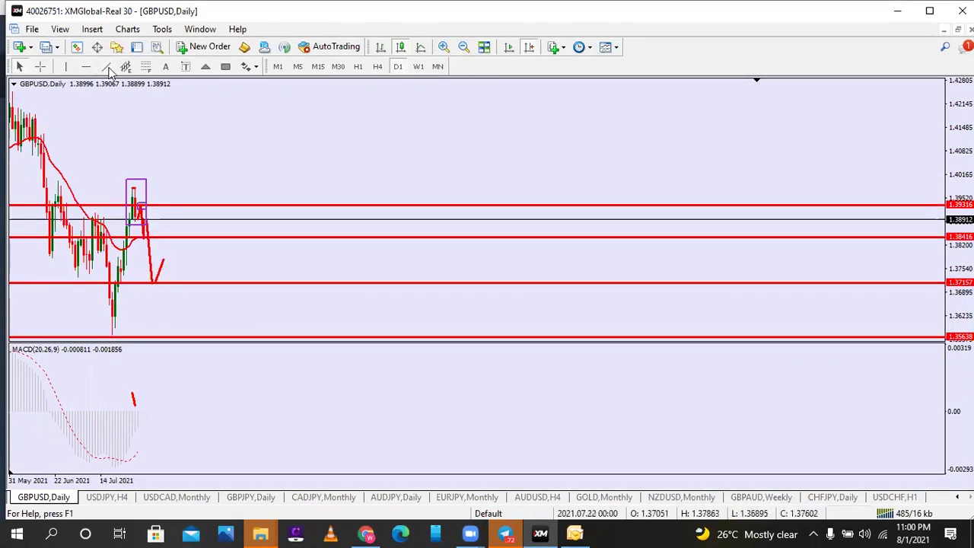
{"action": "left_click_drag", "start_coordinate": [162, 261], "coordinate": [177, 332]}
{"action": "double_click", "coordinate": [162, 263]}
{"action": "left_click_drag", "start_coordinate": [162, 263], "coordinate": [166, 262]}
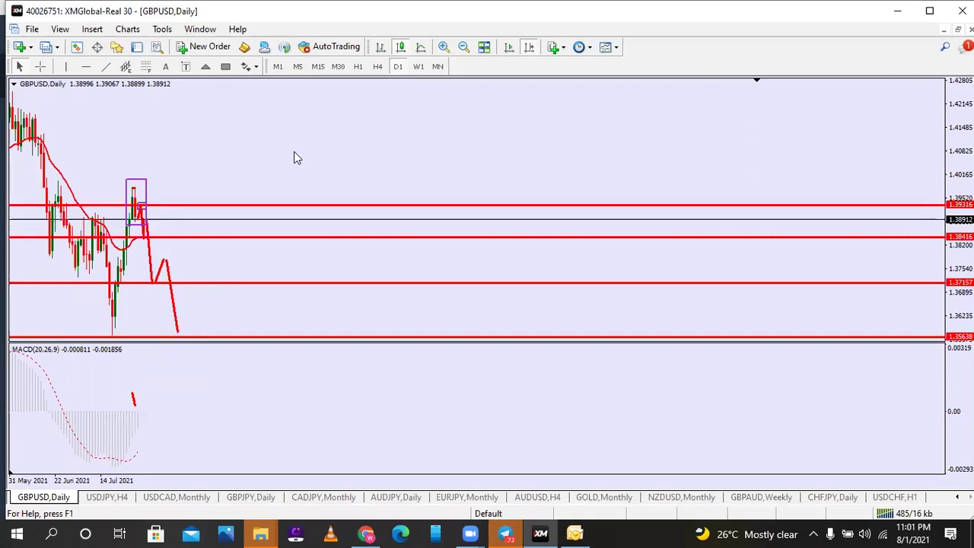
{"action": "left_click", "coordinate": [377, 66]}
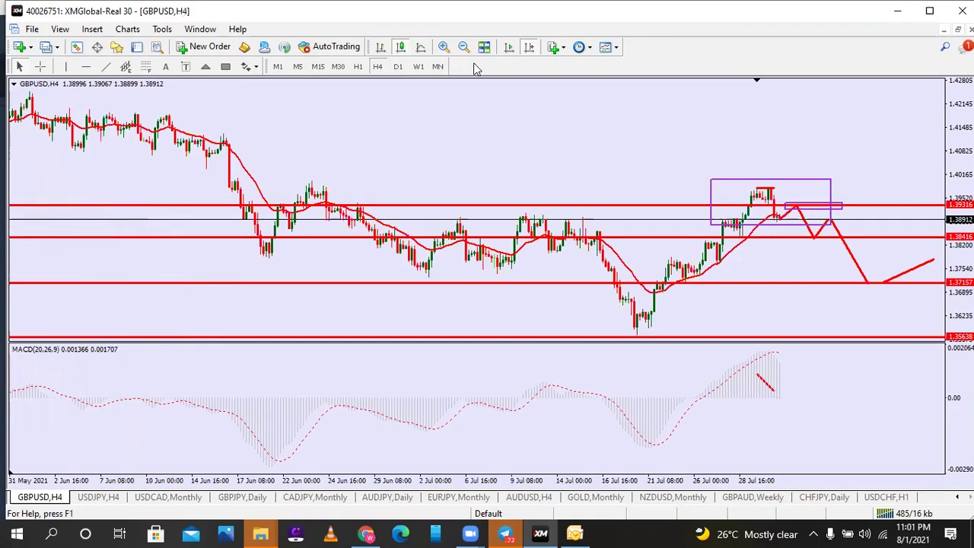
{"action": "left_click", "coordinate": [525, 52]}
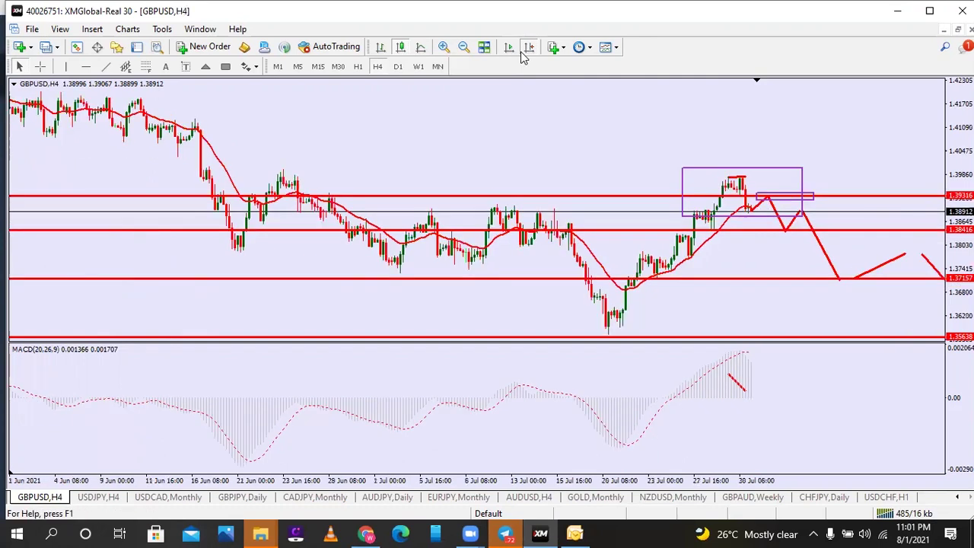
On the weekly USDJPY chart, mark 109.056 with a horizontal line and draw a falling trend line from about 110.5 to 105.8
{"action": "left_click", "coordinate": [109, 502]}
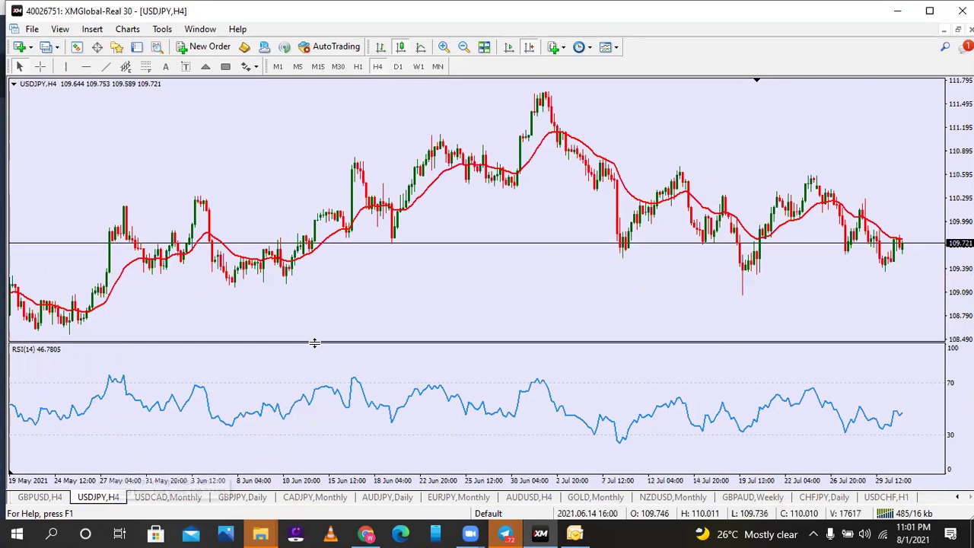
{"action": "left_click", "coordinate": [419, 66]}
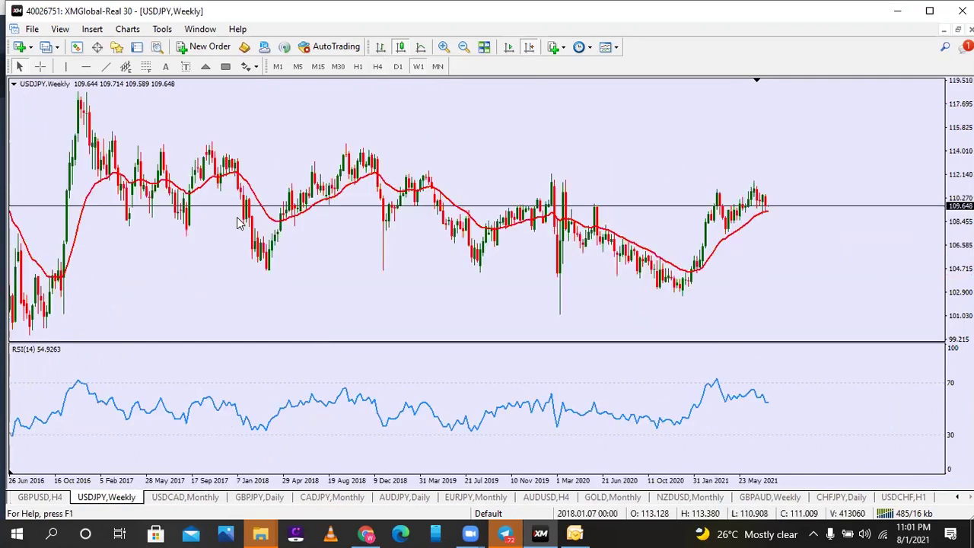
{"action": "left_click", "coordinate": [86, 66]}
{"action": "left_click", "coordinate": [767, 214]}
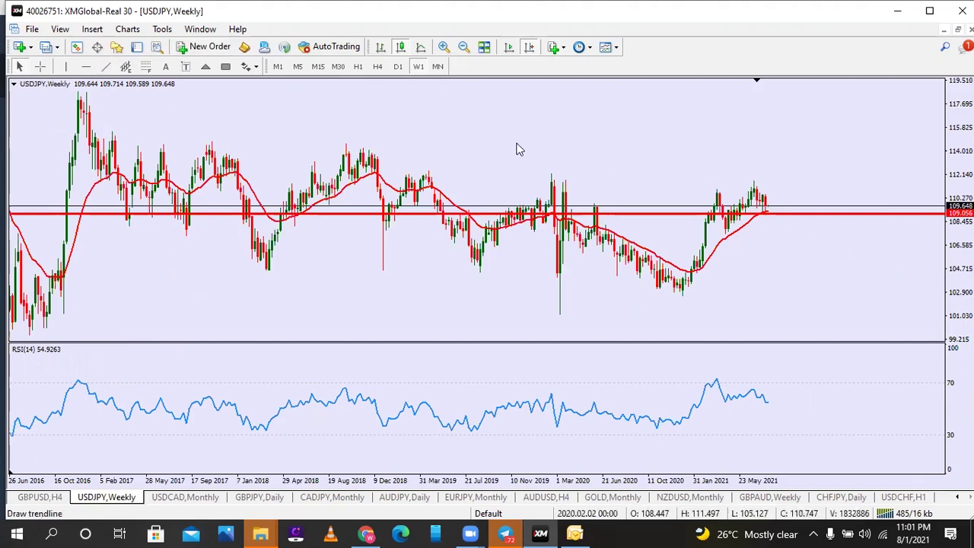
{"action": "left_click", "coordinate": [106, 66]}
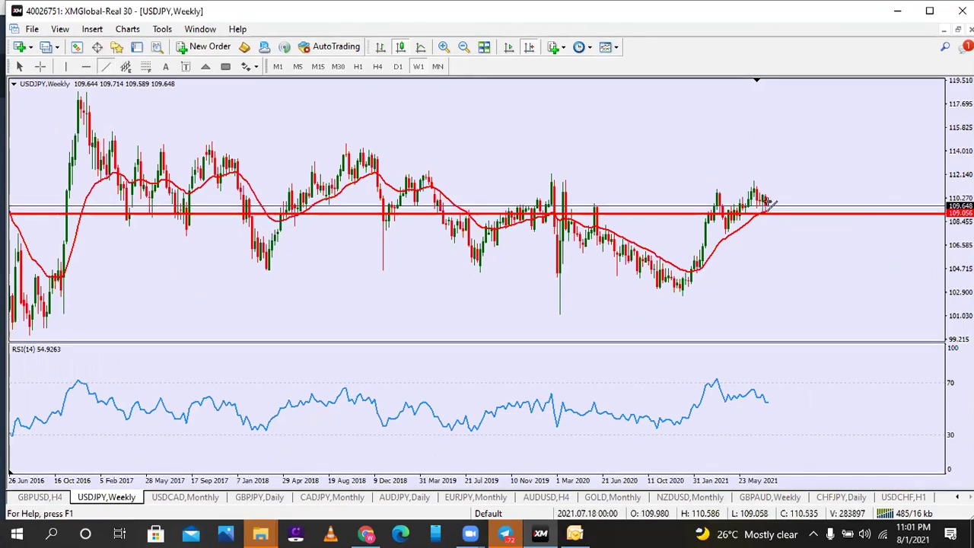
{"action": "left_click_drag", "start_coordinate": [771, 195], "coordinate": [782, 254]}
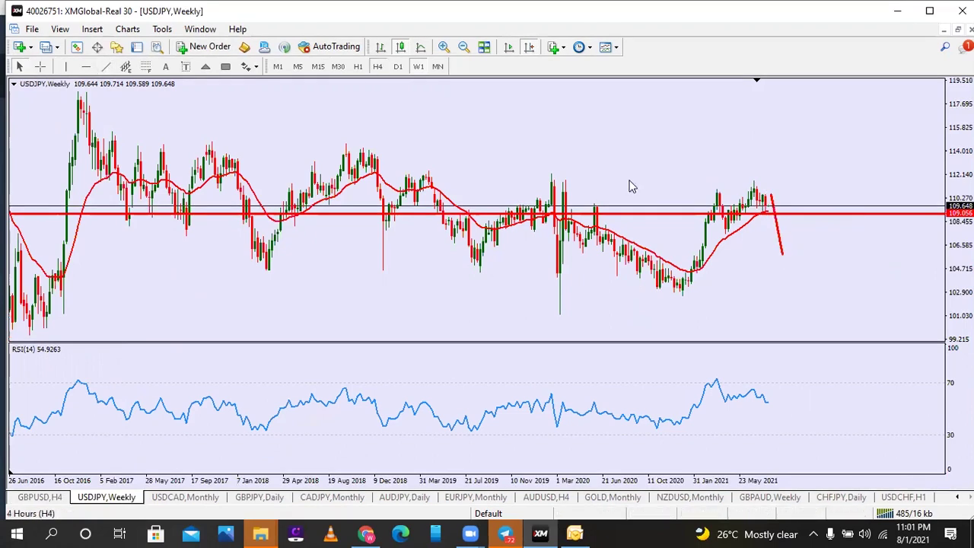
Add a horizontal line at 110.588 across the late-July highs on the 4-hour USDJPY chart
{"action": "left_click", "coordinate": [378, 66]}
{"action": "left_click", "coordinate": [528, 48]}
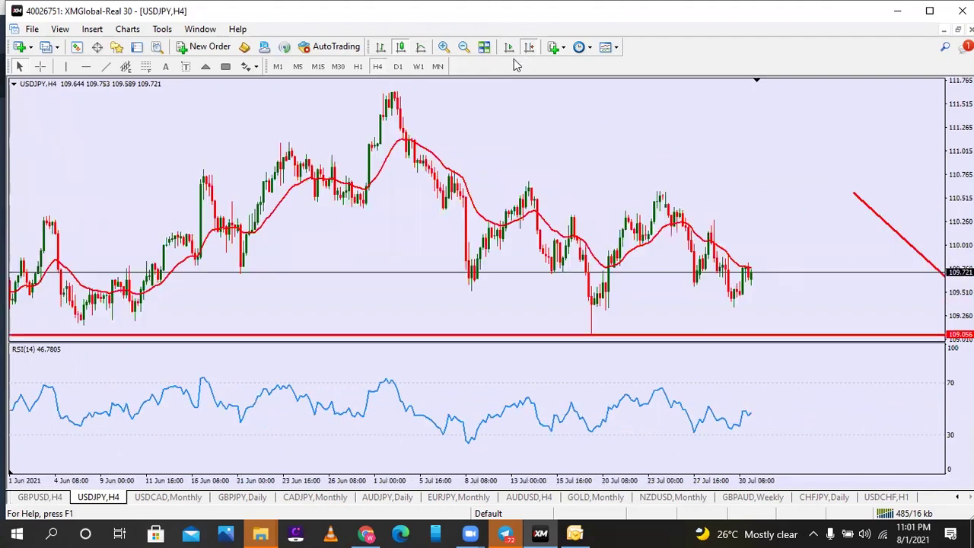
{"action": "left_click", "coordinate": [464, 48]}
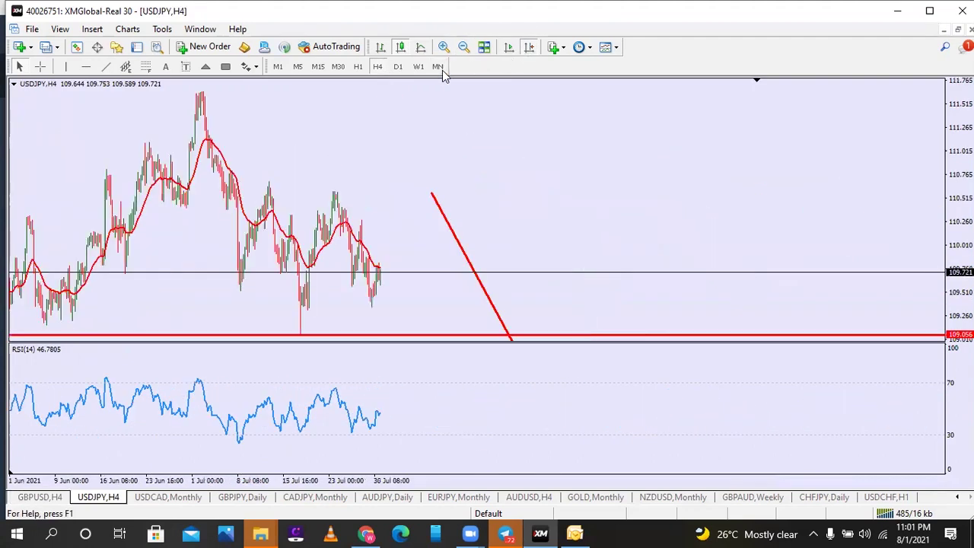
{"action": "scroll", "coordinate": [403, 166], "scroll_direction": "left", "scroll_amount": 5}
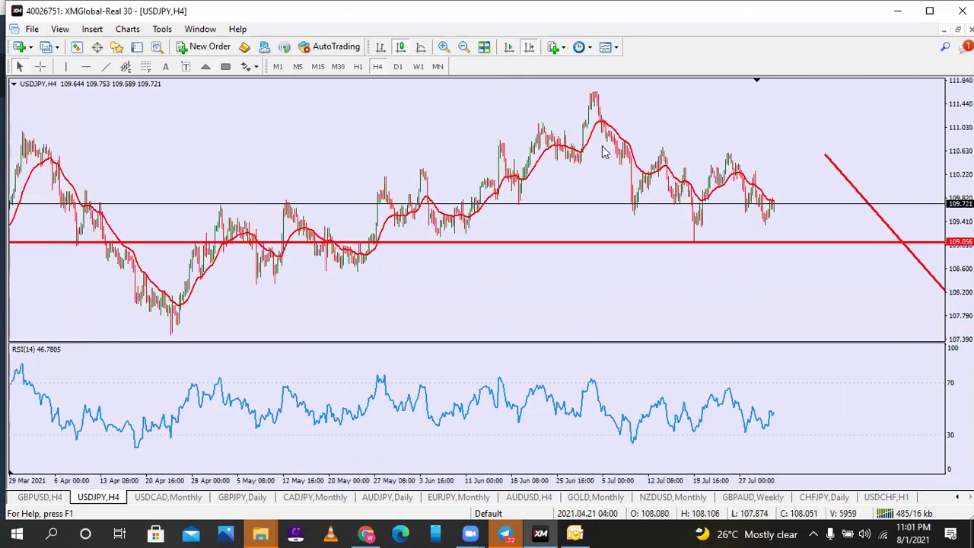
{"action": "left_click", "coordinate": [86, 66]}
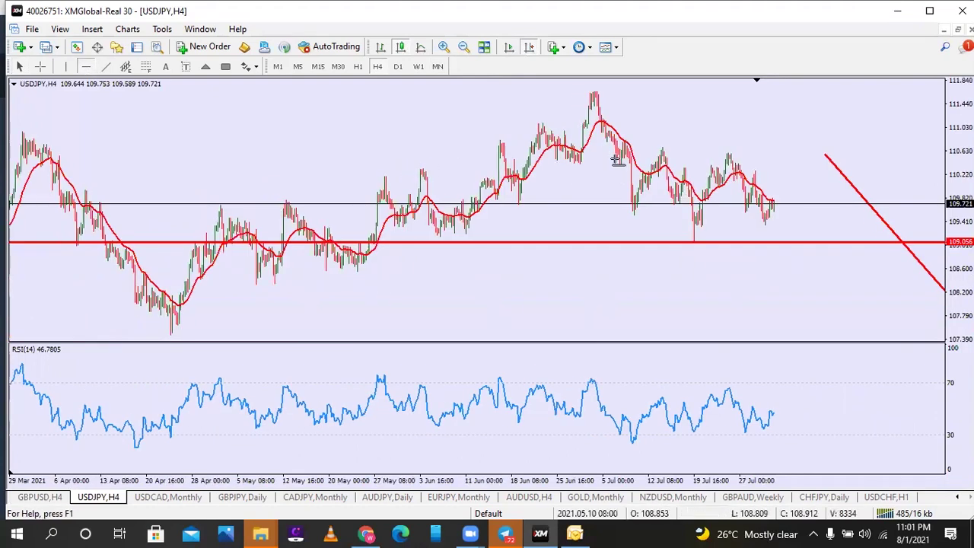
{"action": "left_click", "coordinate": [725, 154]}
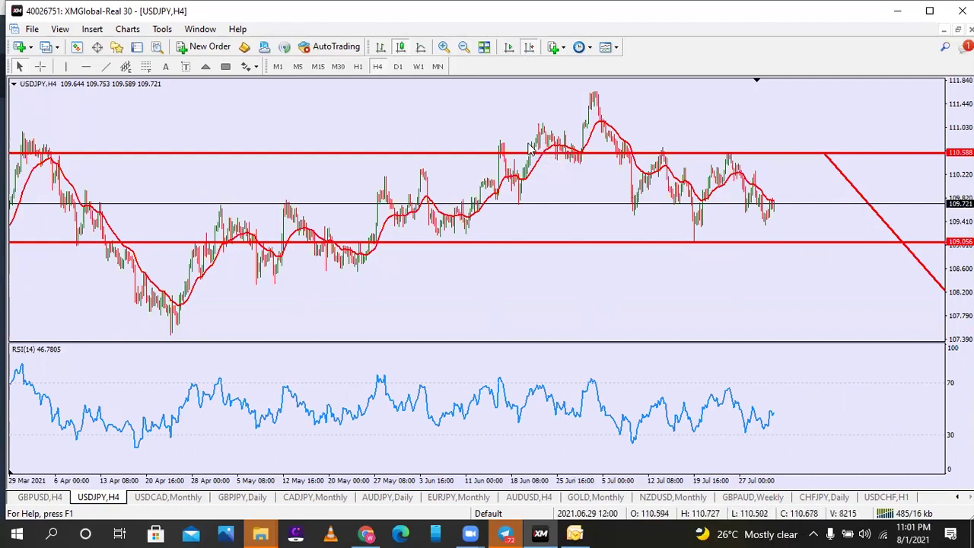
Add a MACD indicator with settings 20, 26, 9 to the 4-hour USDJPY chart
{"action": "left_click", "coordinate": [40, 67]}
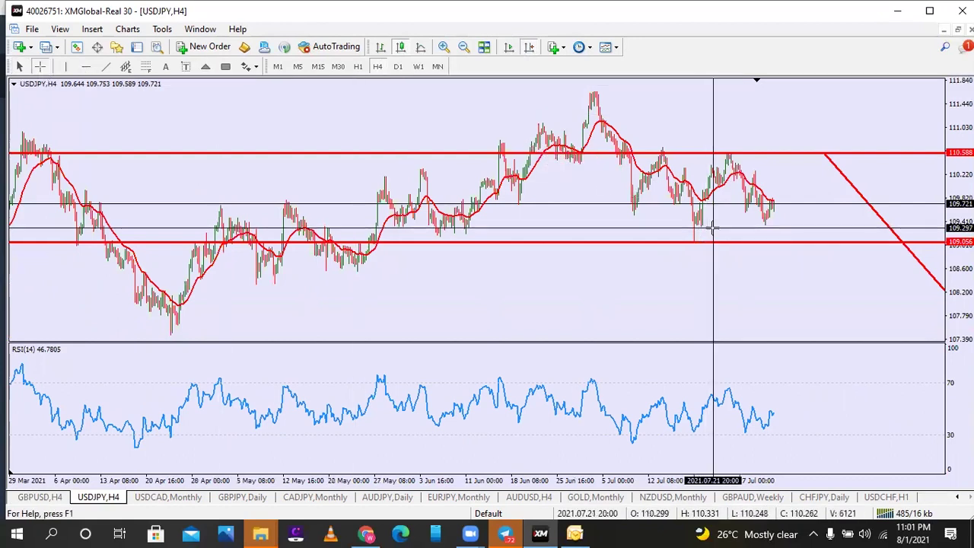
{"action": "left_click", "coordinate": [555, 47]}
{"action": "left_click", "coordinate": [567, 67]}
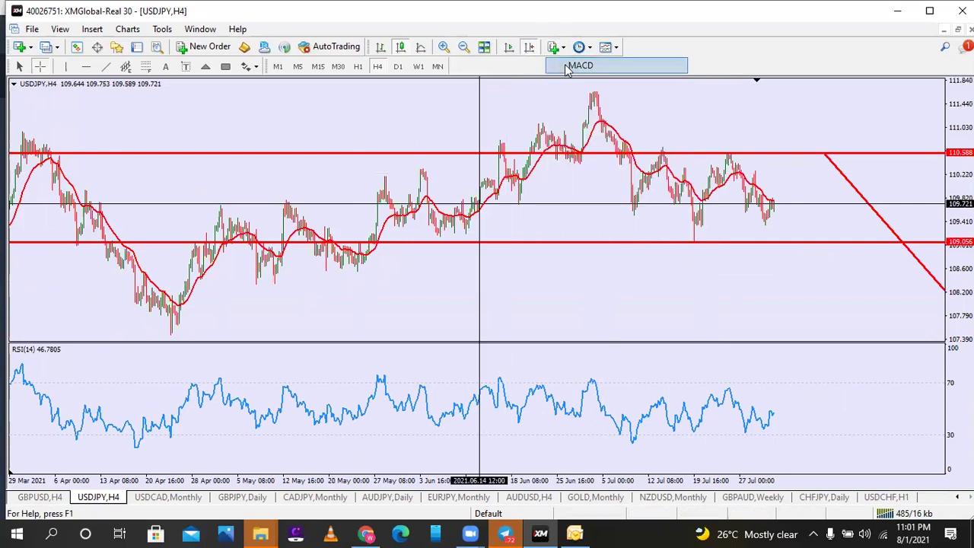
{"action": "key", "text": "Return"}
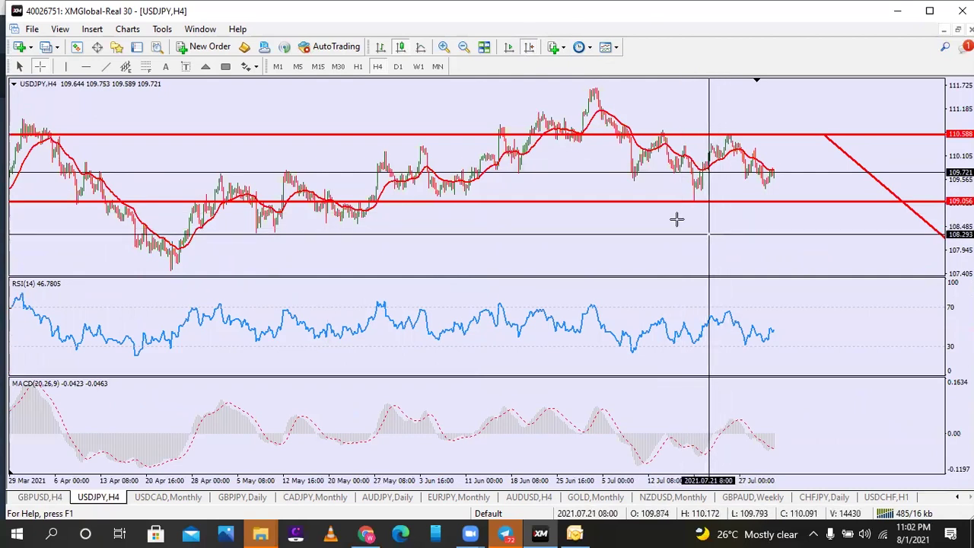
Draw a thin rectangle along the 110.588 level over the latest candles on the weekly USDJPY chart
{"action": "left_click", "coordinate": [418, 66]}
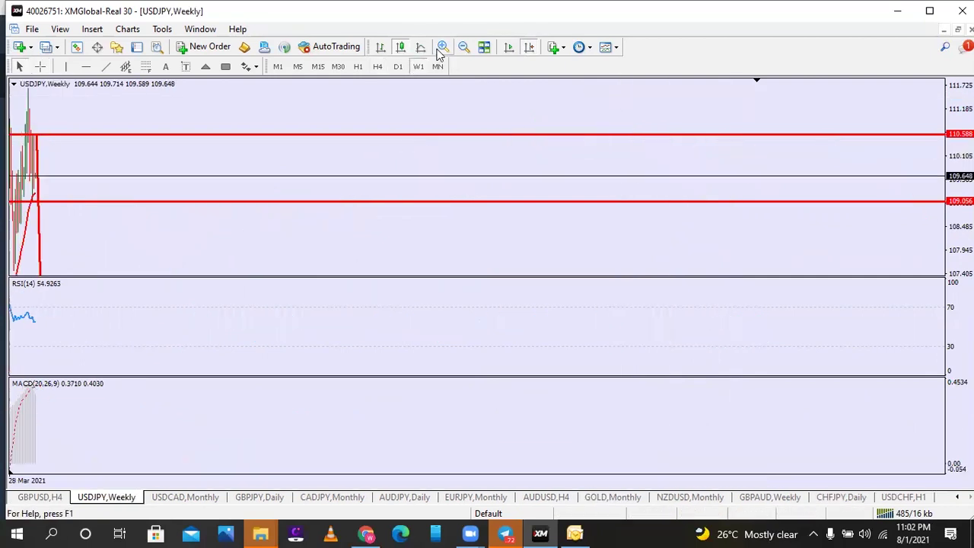
{"action": "left_click", "coordinate": [441, 48]}
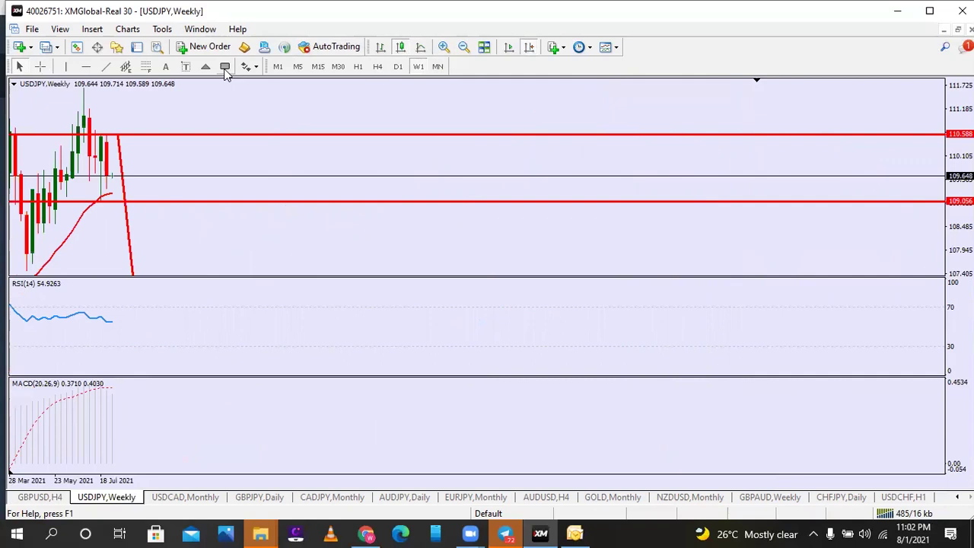
{"action": "left_click", "coordinate": [225, 67]}
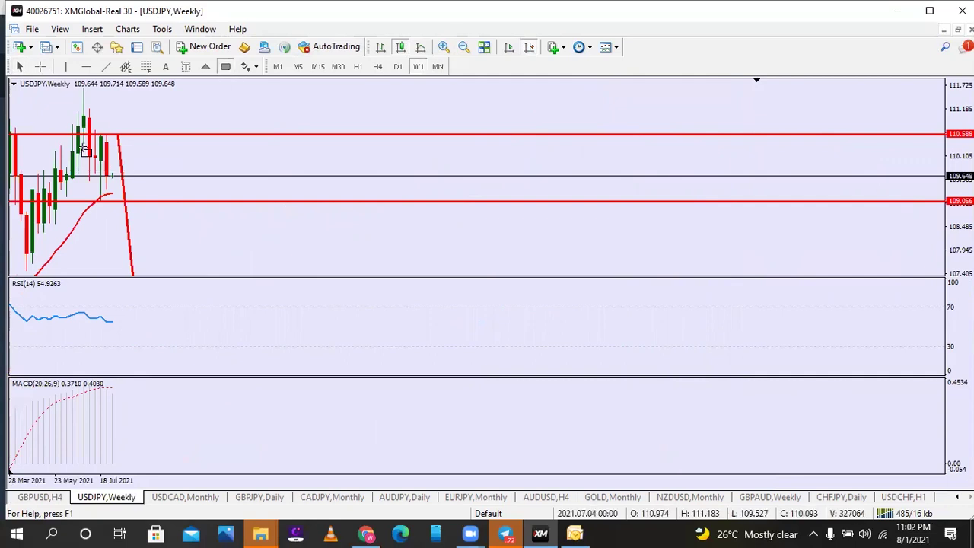
{"action": "left_click_drag", "start_coordinate": [86, 150], "coordinate": [85, 151]}
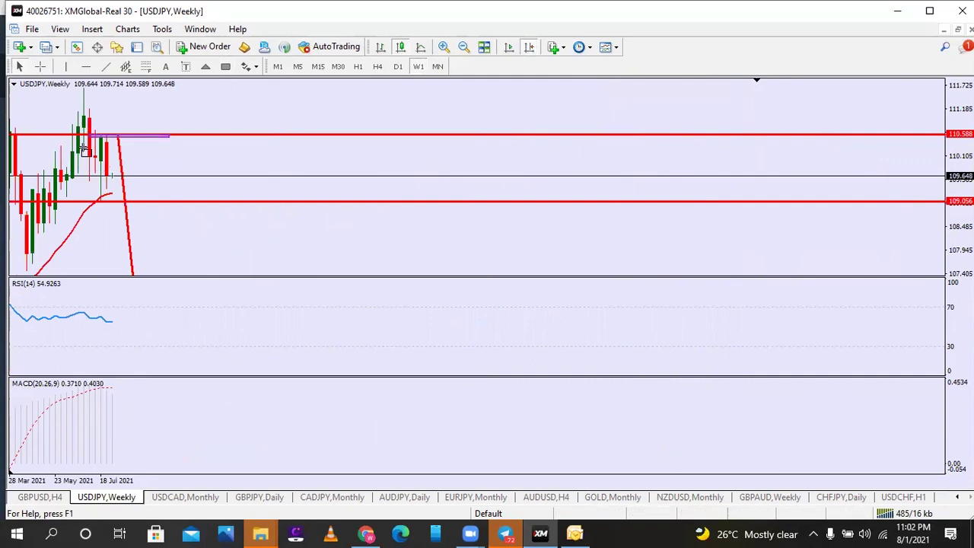
Draw a rising trend line from the latest candle up to the 110.588 level on the 4-hour USDJPY chart
{"action": "left_click", "coordinate": [378, 66]}
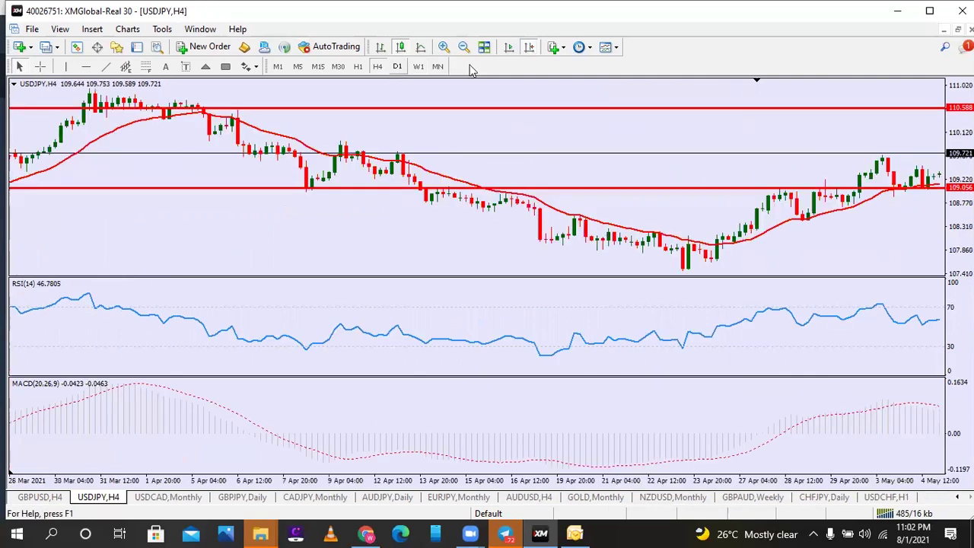
{"action": "left_click", "coordinate": [529, 47]}
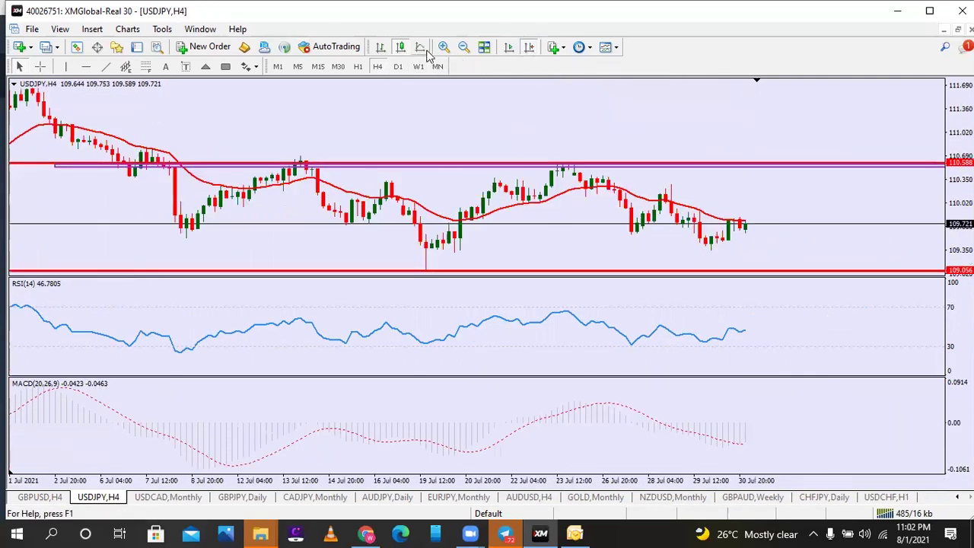
{"action": "left_click", "coordinate": [463, 48]}
{"action": "left_click", "coordinate": [464, 47]}
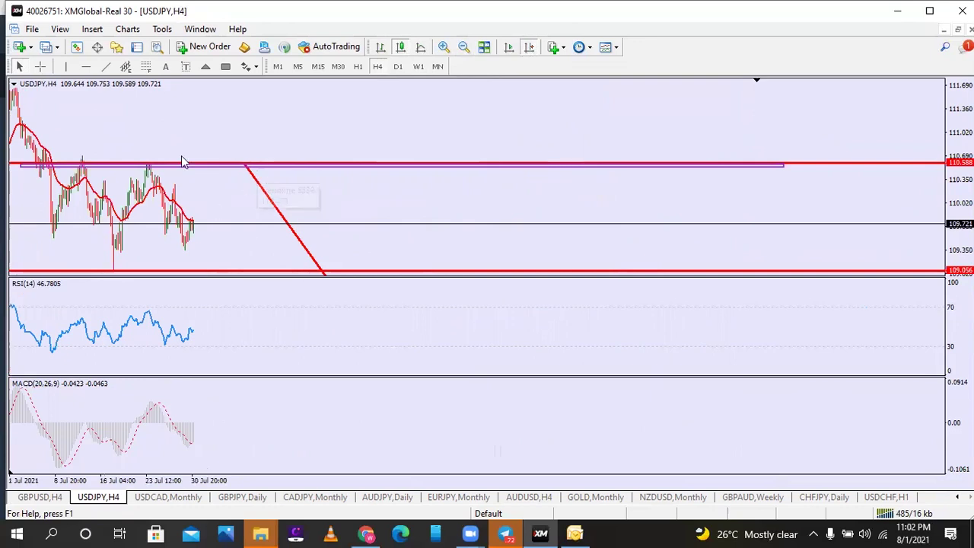
{"action": "left_click", "coordinate": [107, 67]}
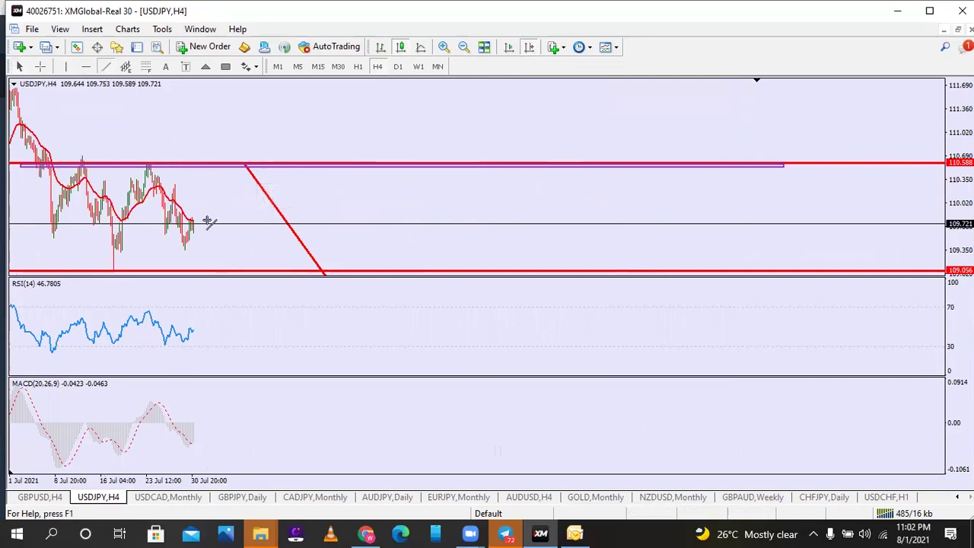
{"action": "mouse_move", "coordinate": [194, 221]}
{"action": "left_mouse_down"}
{"action": "mouse_move", "coordinate": [224, 172]}
{"action": "mouse_move", "coordinate": [217, 164]}
{"action": "left_mouse_up"}
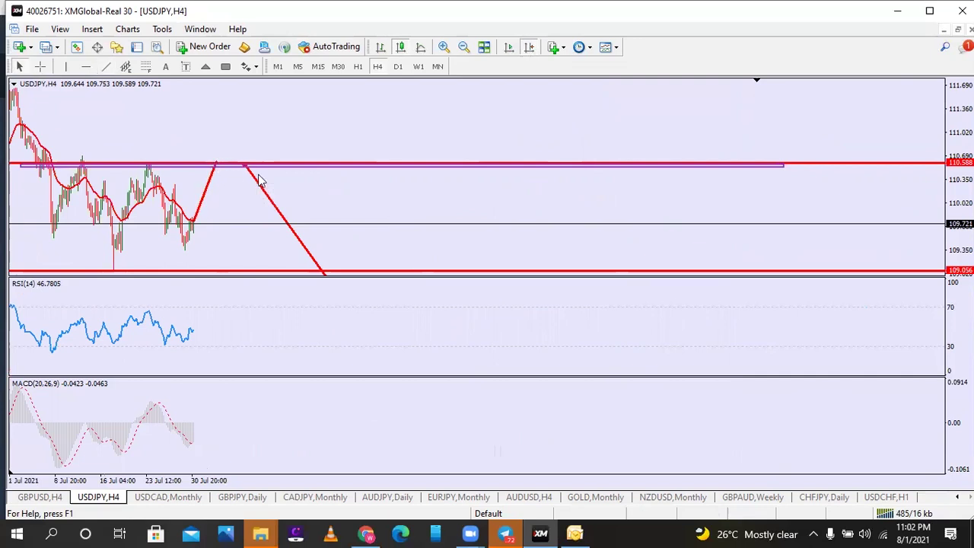
Move the falling trend line to start at the rising line's peak near 110.588 and end at about 108.2
{"action": "left_click_drag", "start_coordinate": [245, 163], "coordinate": [221, 168]}
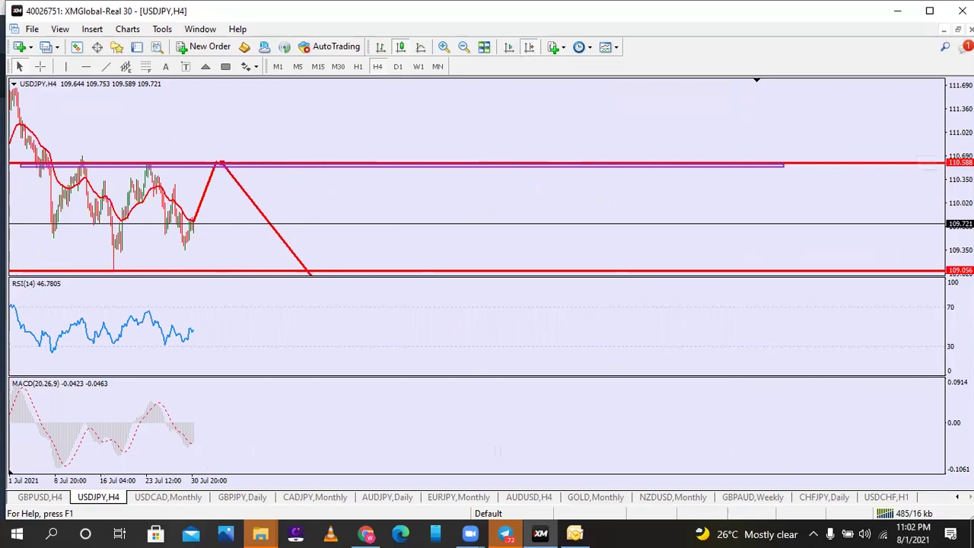
{"action": "left_click_drag", "start_coordinate": [961, 163], "coordinate": [960, 194]}
{"action": "mouse_move", "coordinate": [355, 274]}
{"action": "left_mouse_down"}
{"action": "mouse_move", "coordinate": [338, 273]}
{"action": "mouse_move", "coordinate": [344, 281]}
{"action": "left_mouse_up"}
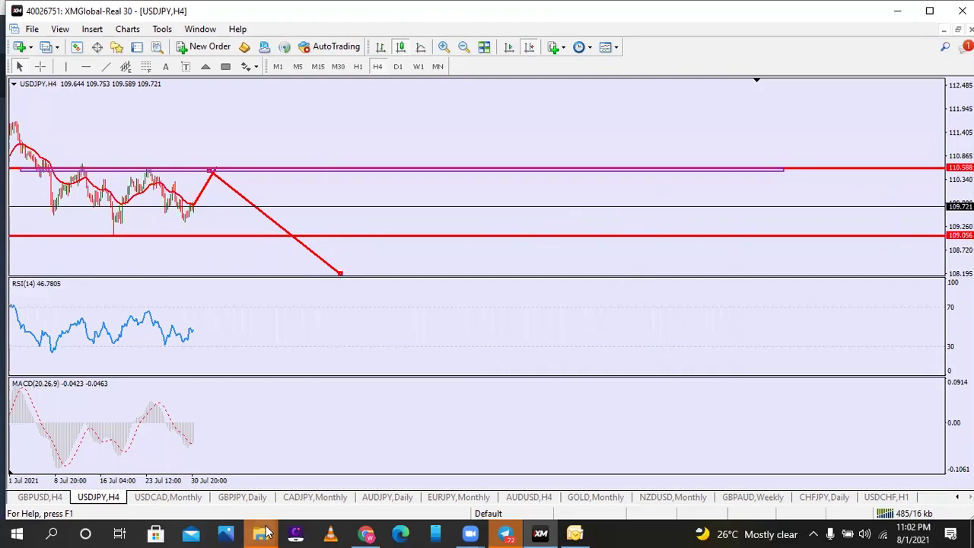
Switch the CADJPY chart from monthly to the 4-hour timeframe and bring its latest candles into view
{"action": "left_click", "coordinate": [182, 498]}
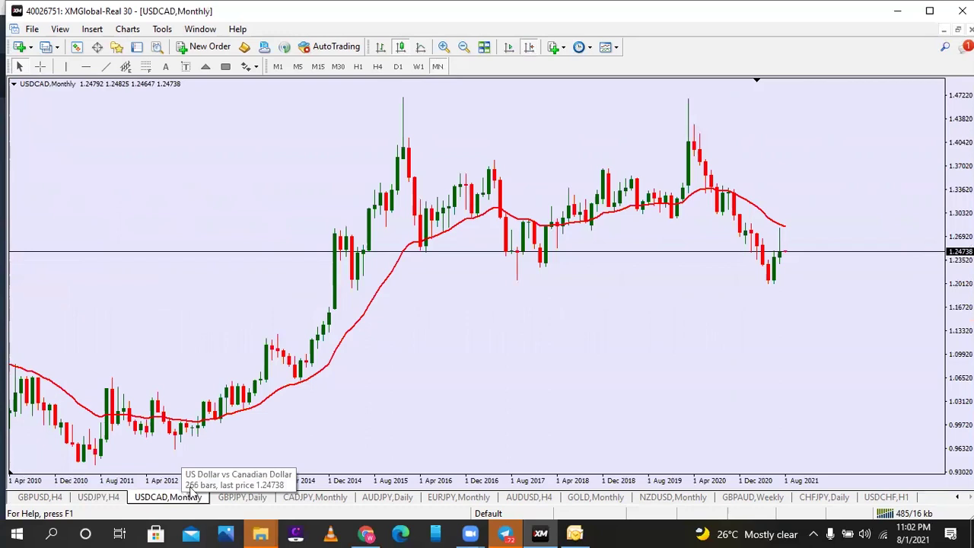
{"action": "left_click", "coordinate": [231, 497]}
{"action": "left_click", "coordinate": [319, 505]}
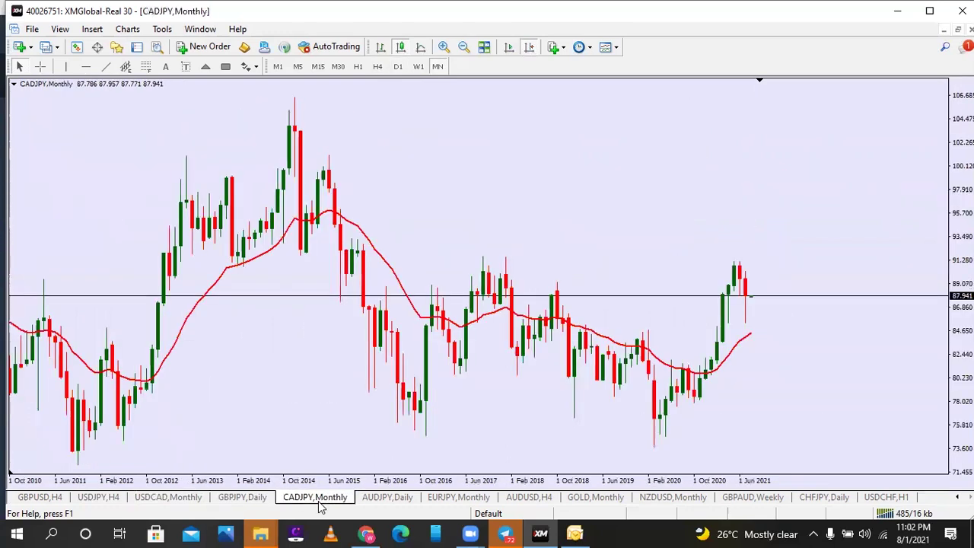
{"action": "left_click", "coordinate": [378, 66]}
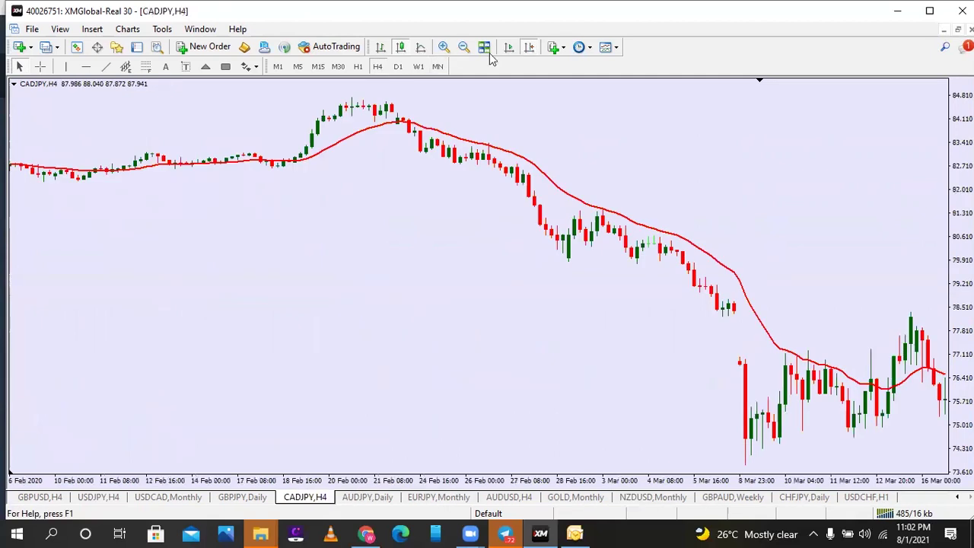
{"action": "left_click", "coordinate": [531, 55]}
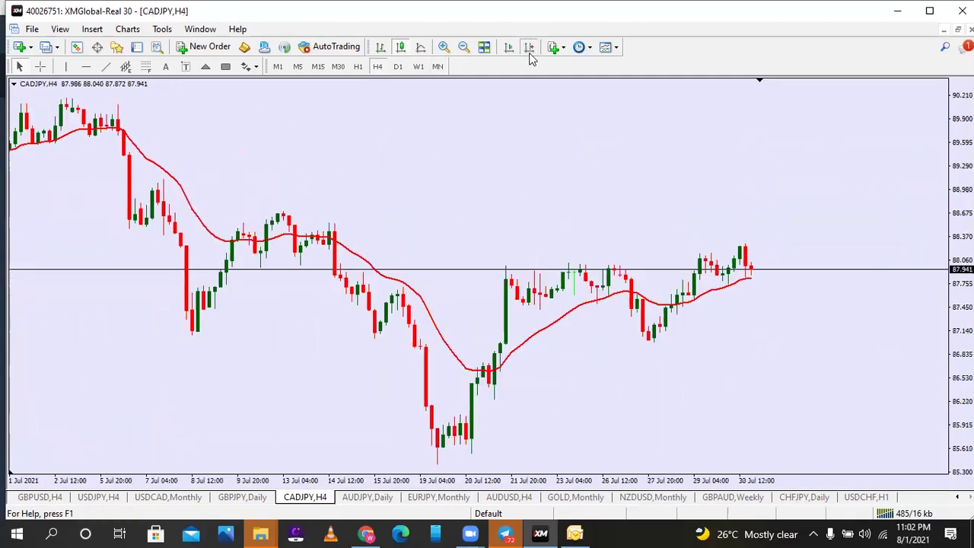
Compare the daily and weekly USDCAD charts, and place a horizontal line at 1.24223 under the latest daily candle's low
{"action": "left_click", "coordinate": [168, 497]}
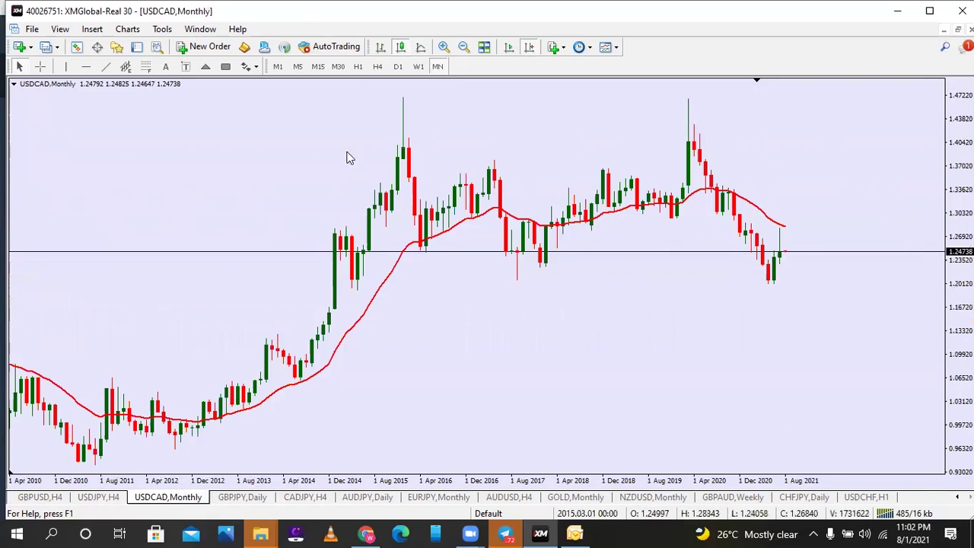
{"action": "left_click", "coordinate": [397, 67]}
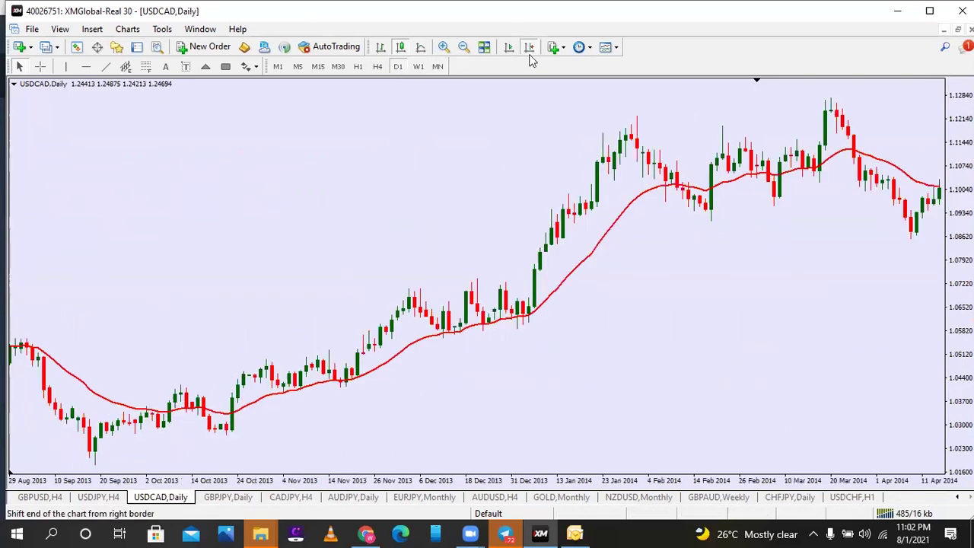
{"action": "left_click", "coordinate": [531, 48]}
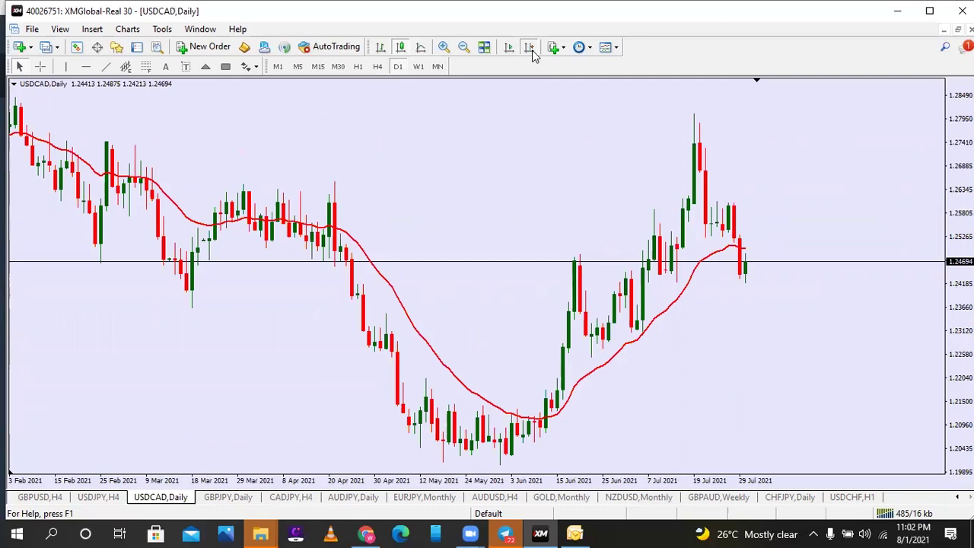
{"action": "left_click", "coordinate": [419, 67]}
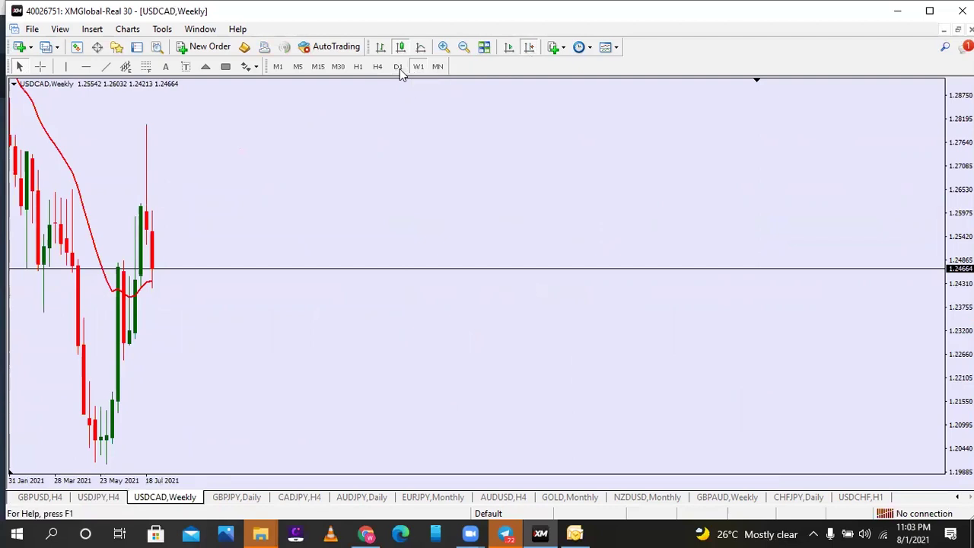
{"action": "left_click", "coordinate": [398, 67]}
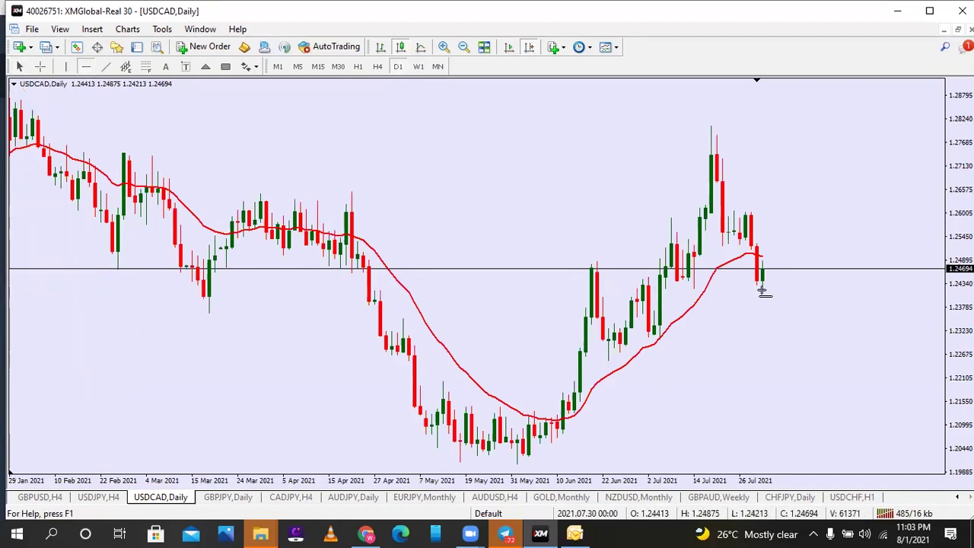
On the daily USDCAD chart, add a horizontal line at 1.26023 and draw a small rectangle around the latest candles above 1.24223
{"action": "left_click", "coordinate": [423, 67]}
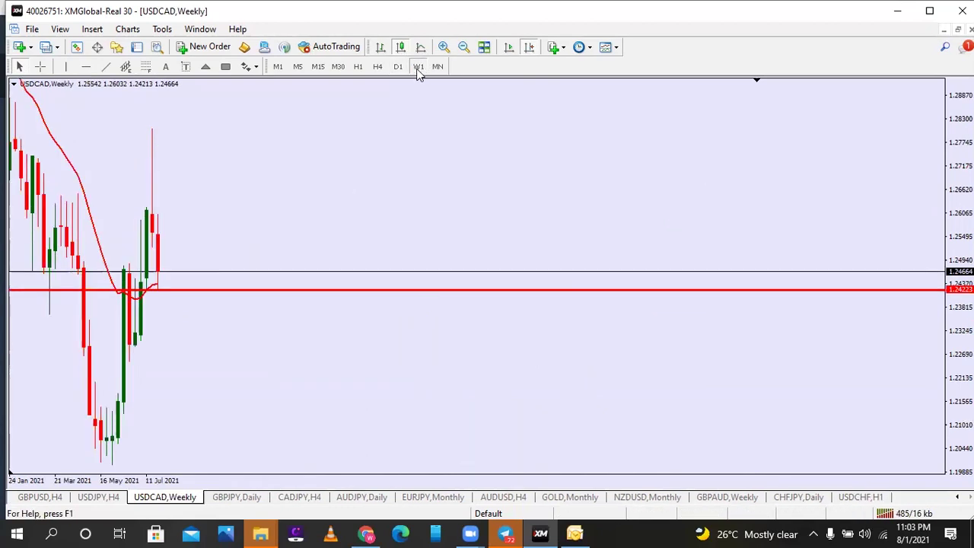
{"action": "left_click", "coordinate": [400, 67]}
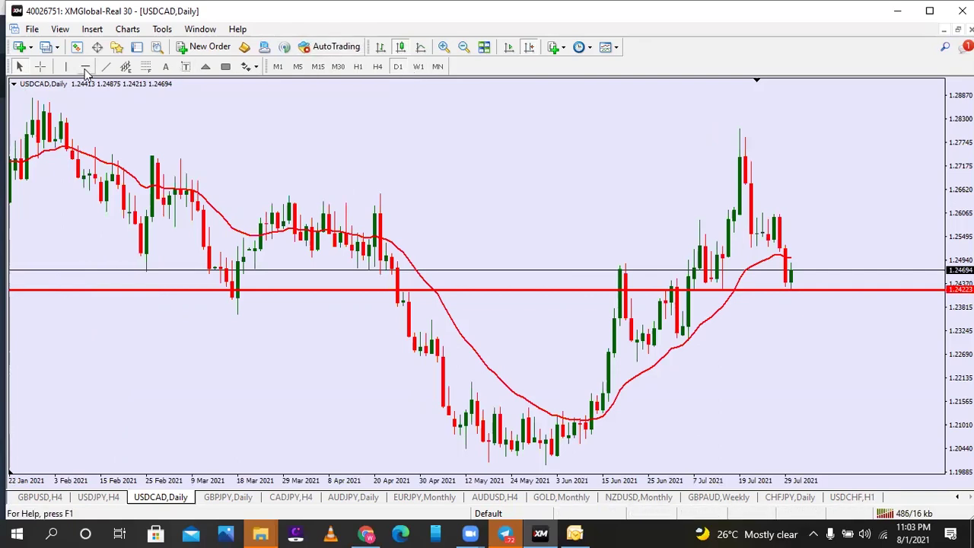
{"action": "left_click", "coordinate": [761, 214]}
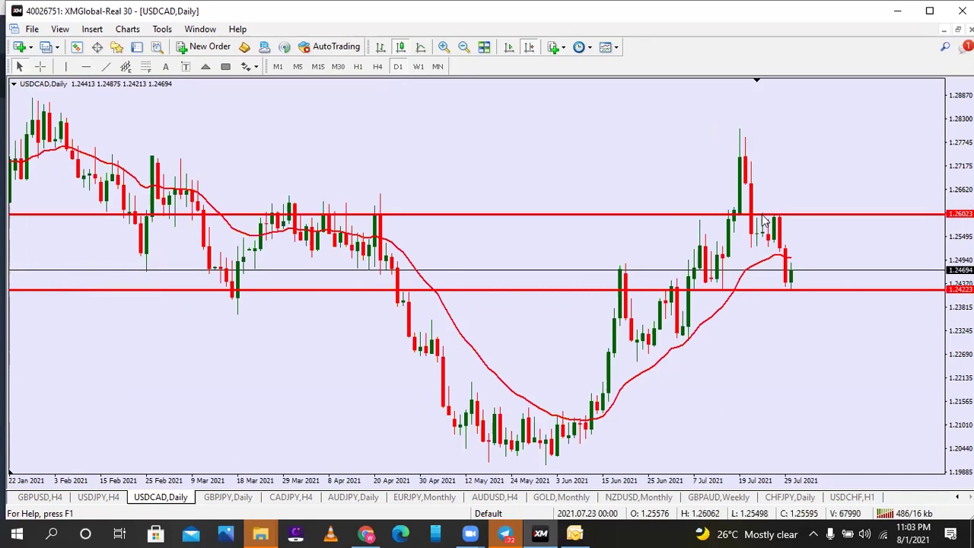
{"action": "left_click_drag", "start_coordinate": [774, 270], "coordinate": [819, 291]}
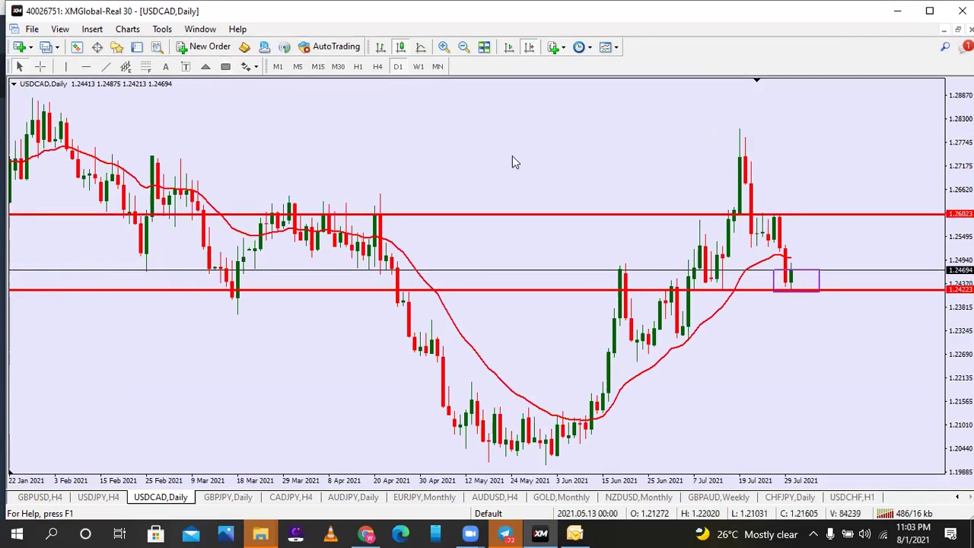
Switch the USDCAD chart to the 1-hour timeframe and show the latest candles at a closer zoom
{"action": "type", "text": "h1"}
{"action": "key", "text": "Return"}
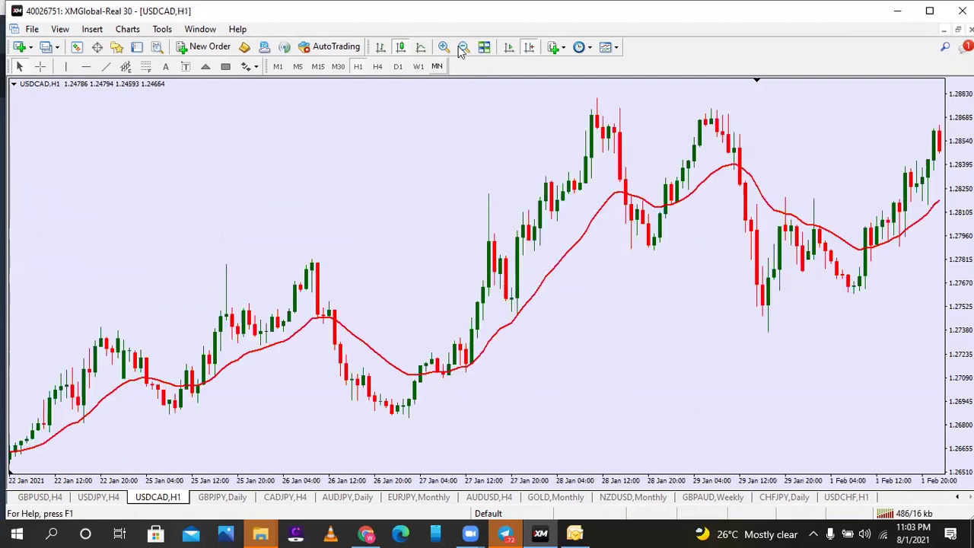
{"action": "left_click", "coordinate": [463, 47]}
{"action": "left_click", "coordinate": [462, 48]}
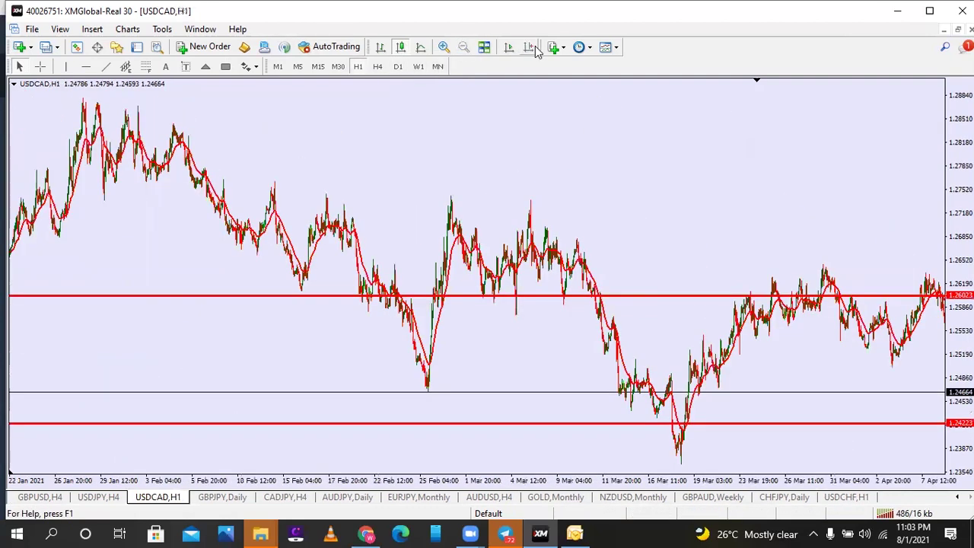
{"action": "left_click", "coordinate": [533, 47]}
{"action": "left_click", "coordinate": [442, 47]}
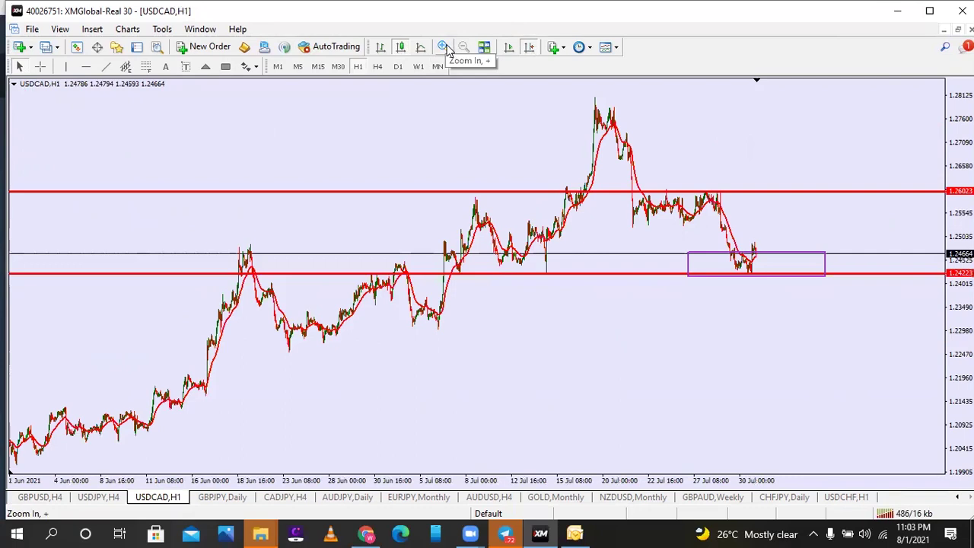
{"action": "left_click", "coordinate": [443, 47]}
{"action": "left_click", "coordinate": [529, 48]}
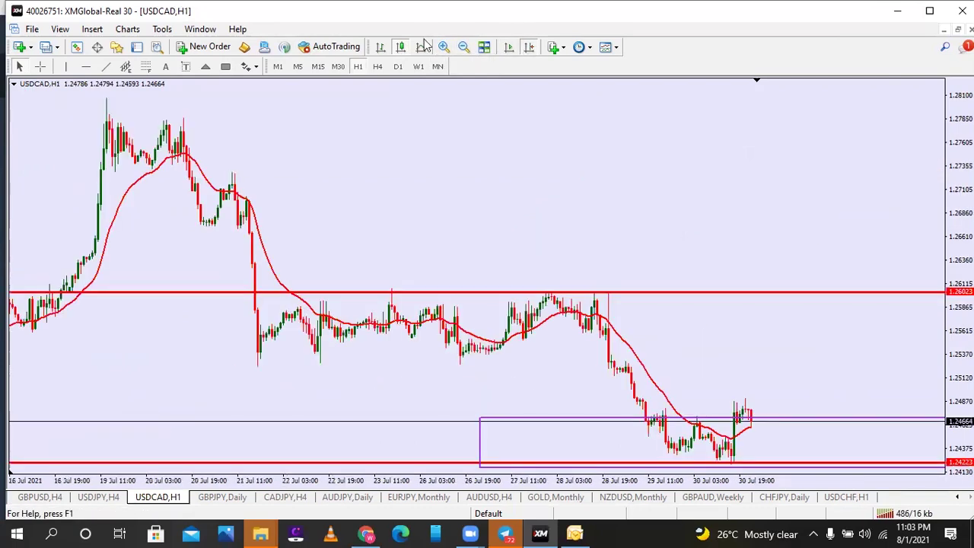
Add a horizontal line at 1.24733 on the 1-hour USDCAD chart and measure from the latest candle up to the 1.26023 level
{"action": "left_click", "coordinate": [86, 67]}
{"action": "left_click", "coordinate": [695, 415]}
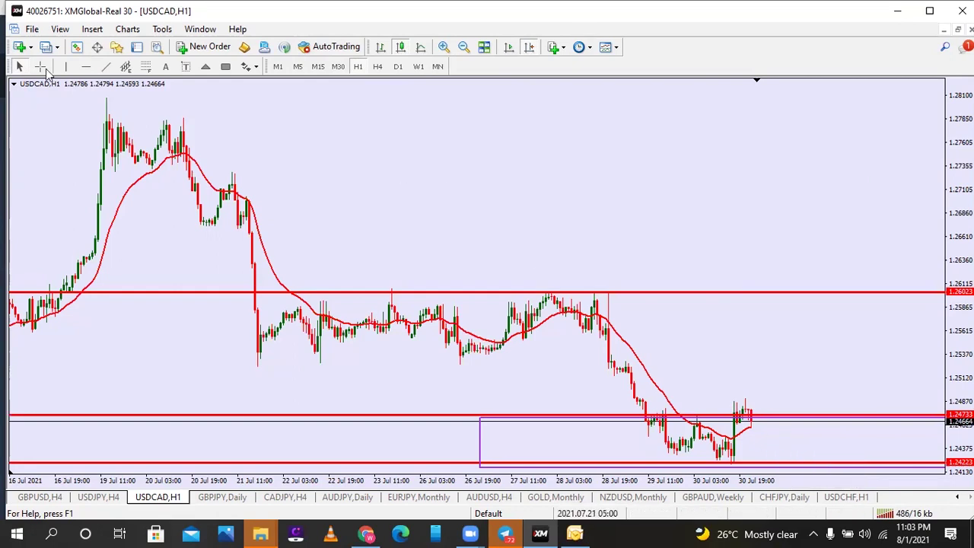
{"action": "left_click", "coordinate": [41, 67]}
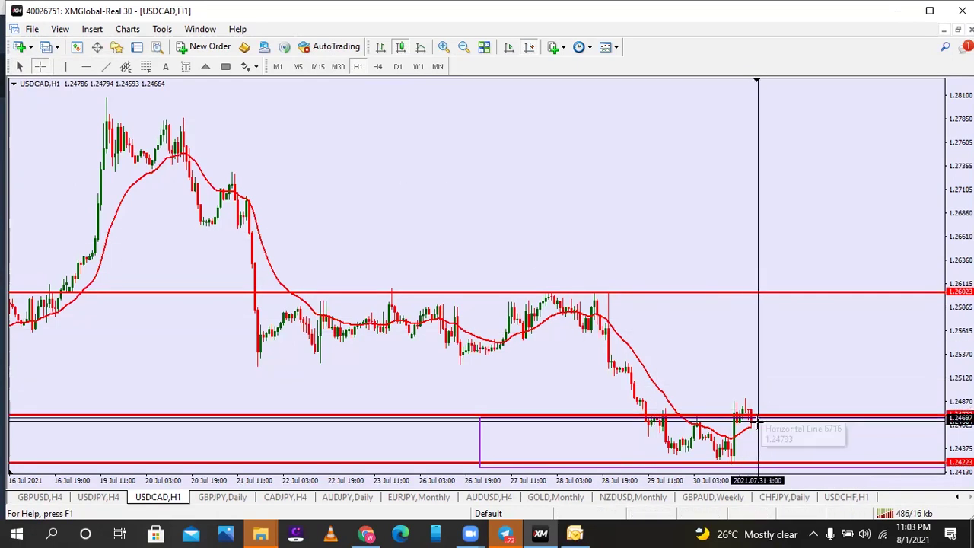
{"action": "left_click_drag", "start_coordinate": [753, 419], "coordinate": [785, 290]}
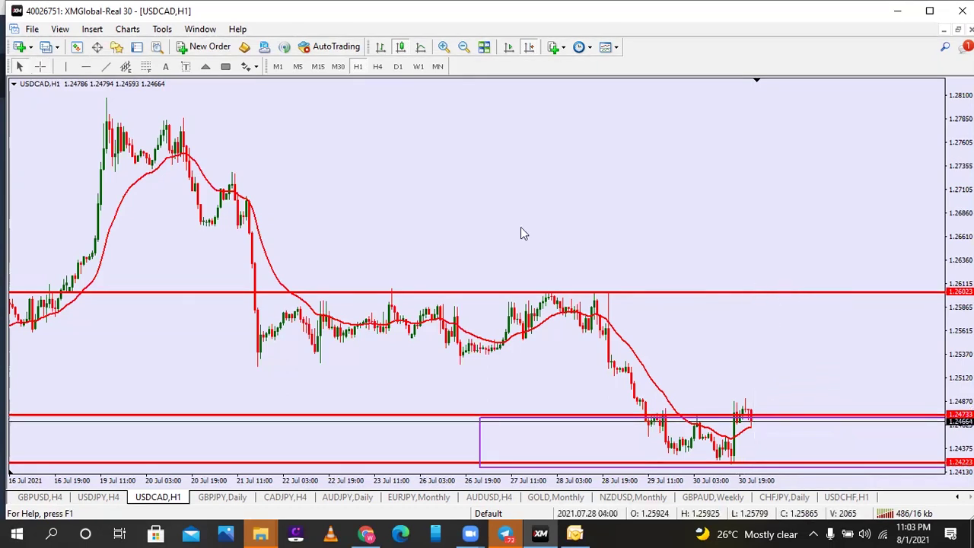
Draw a falling trend line from just below 1.26023 to below 1.24223, and a vertical line from 1.26023 up to about 1.280
{"action": "left_click", "coordinate": [106, 67]}
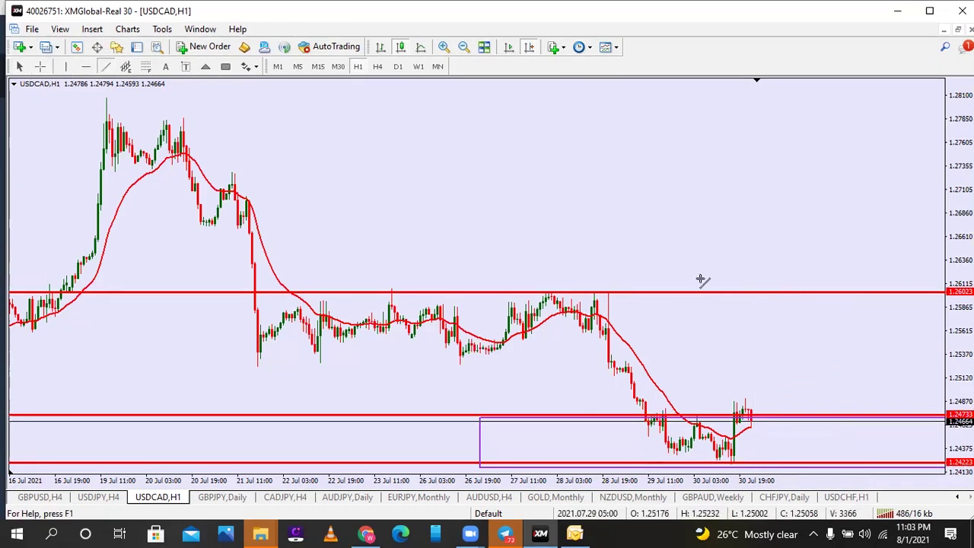
{"action": "left_click_drag", "start_coordinate": [752, 295], "coordinate": [807, 476]}
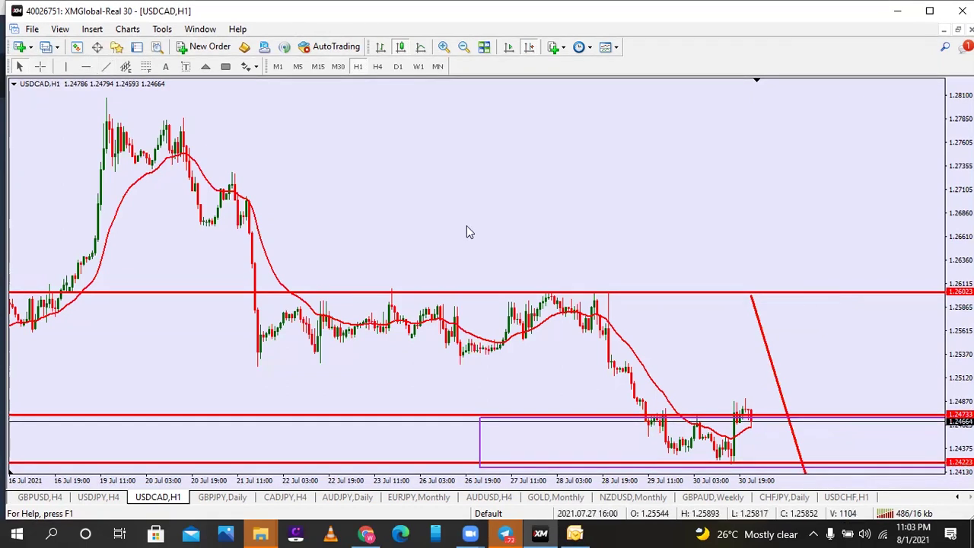
{"action": "left_click_drag", "start_coordinate": [680, 291], "coordinate": [680, 106]}
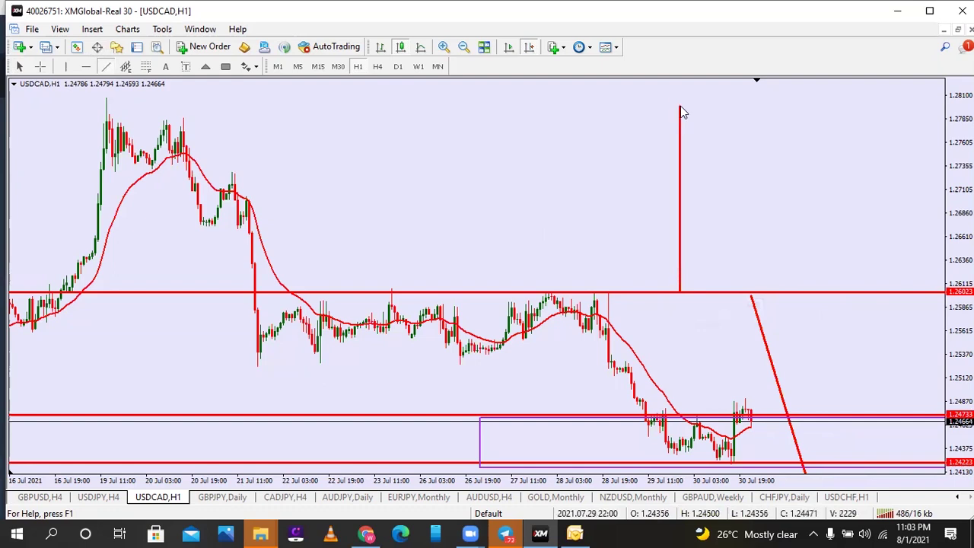